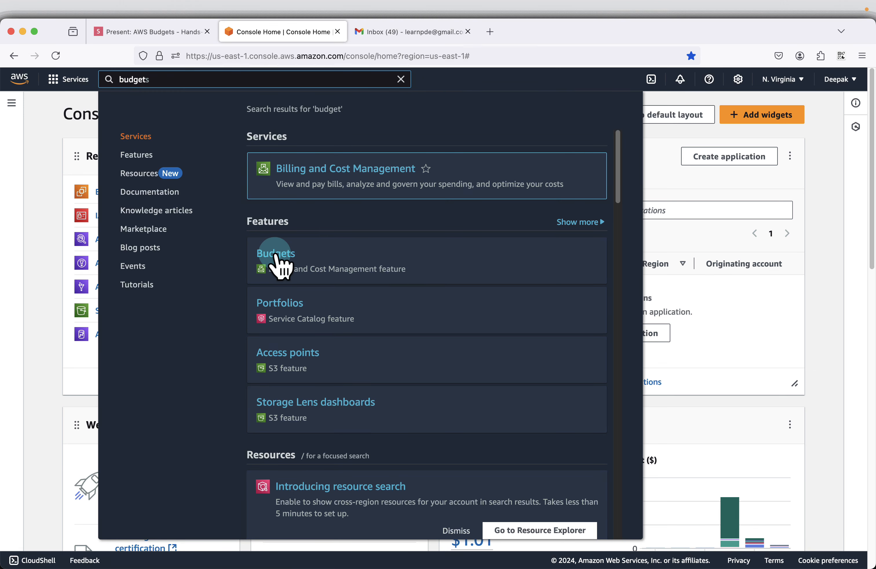
Step: Open the Budgets feature and start a new budget using the simplified Monthly cost budget template
click(275, 253)
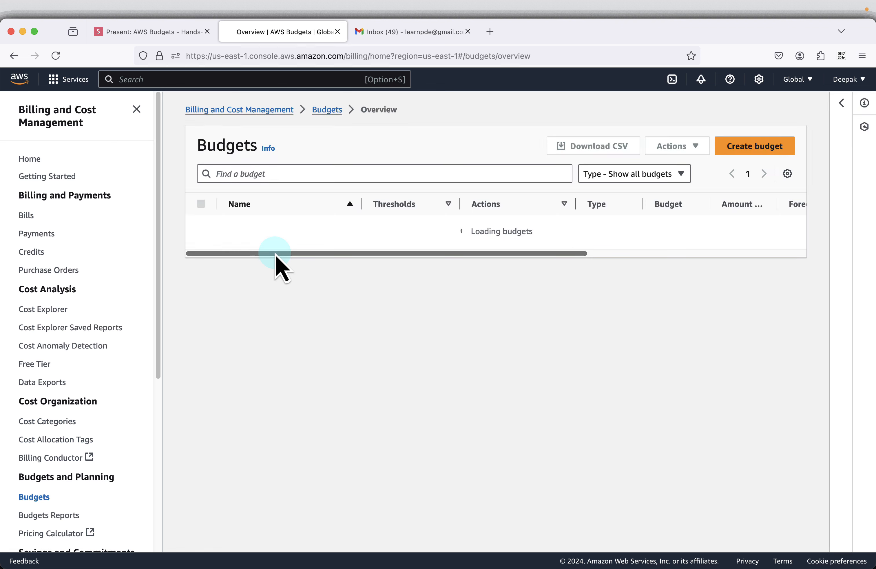
click(753, 147)
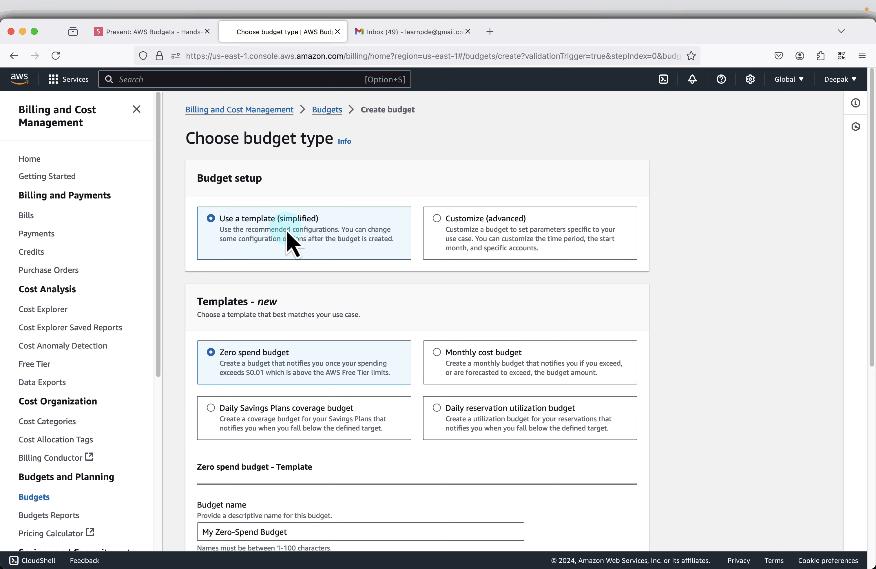
click(466, 357)
click(227, 225)
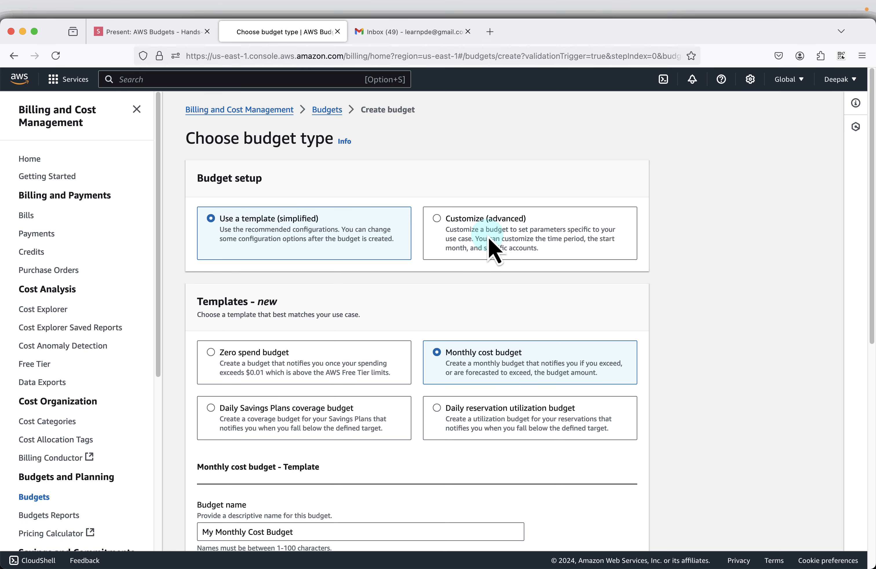
scroll(528, 290, down, 3)
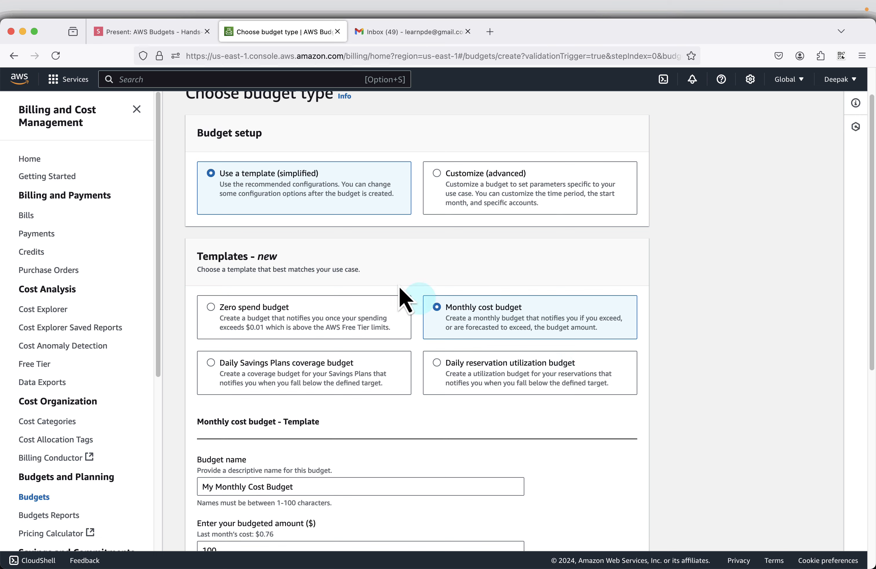
Step: Consult the monthly cost template values in the AWS Budgets slides and set the budget name to Monthly-Cost-Budget-1
click(162, 32)
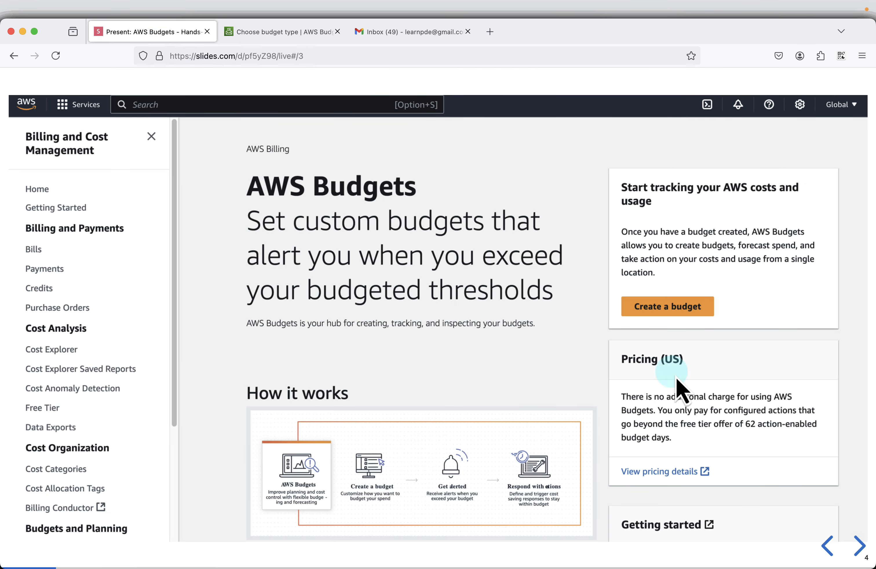
click(859, 545)
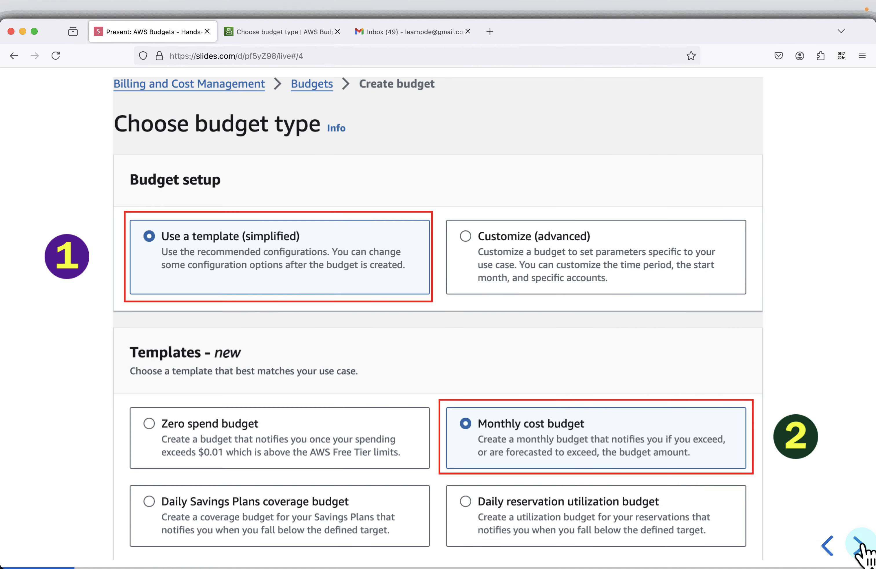
click(859, 546)
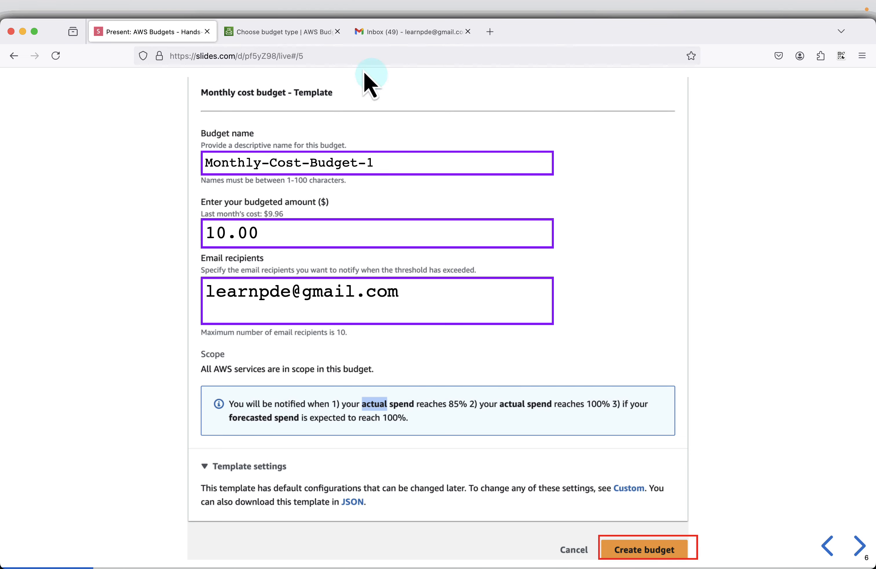
click(301, 34)
scroll(508, 354, down, 1)
scroll(508, 354, down, 3)
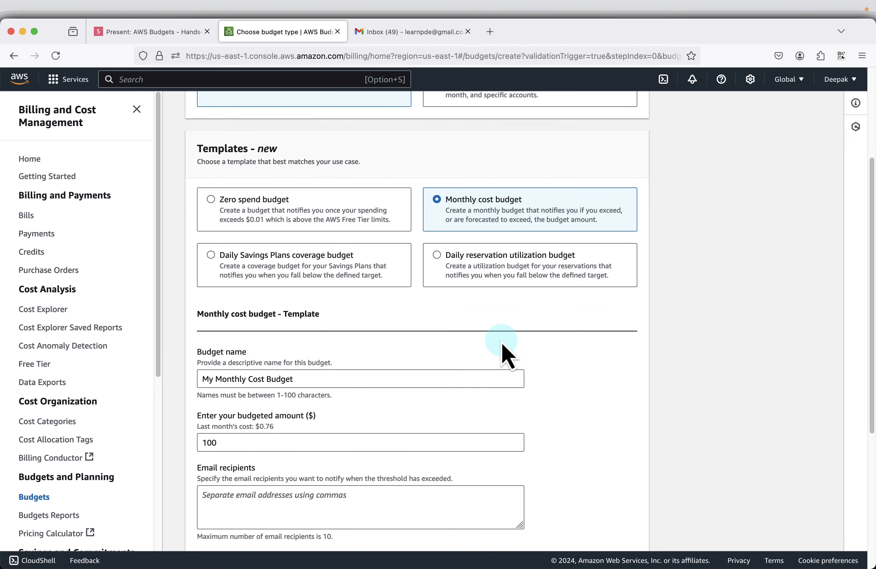
drag(317, 372, 194, 370)
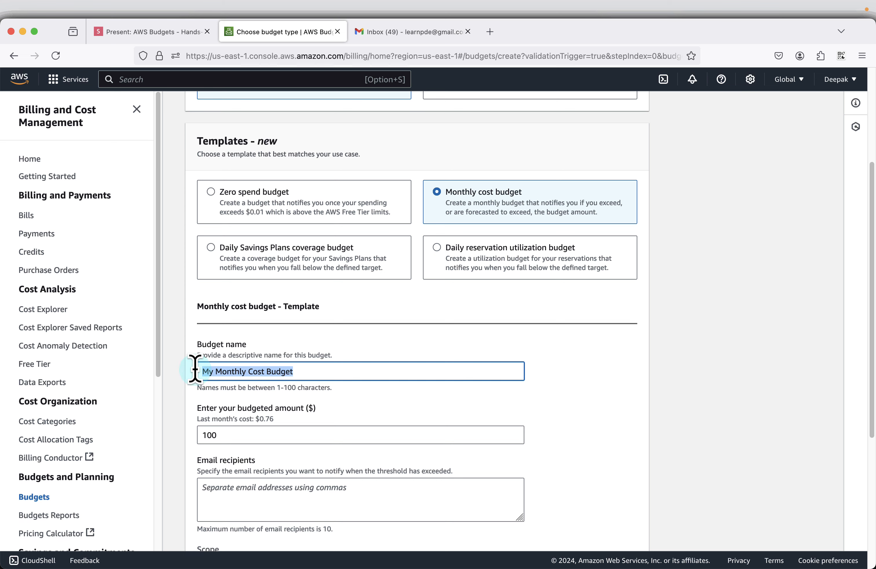
text(My Monthly Cost Budget)
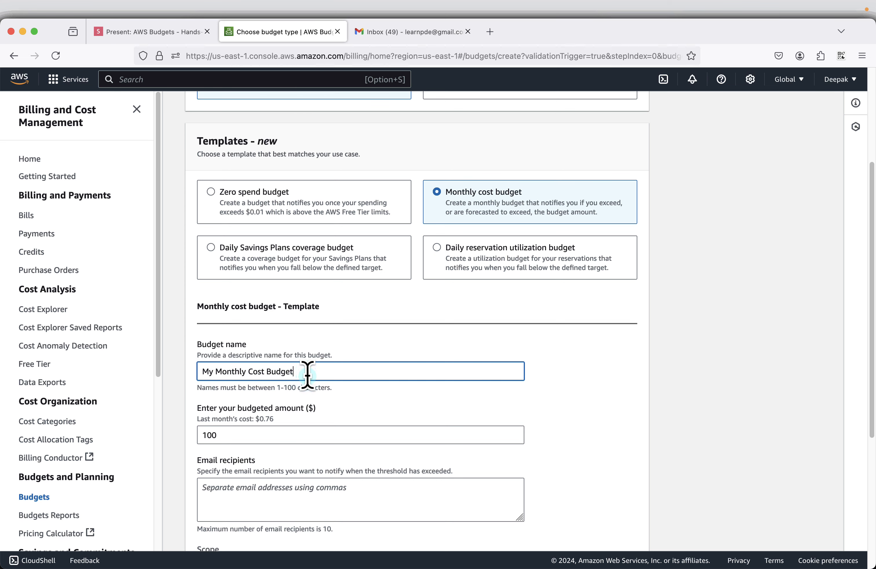
drag(308, 376, 187, 363)
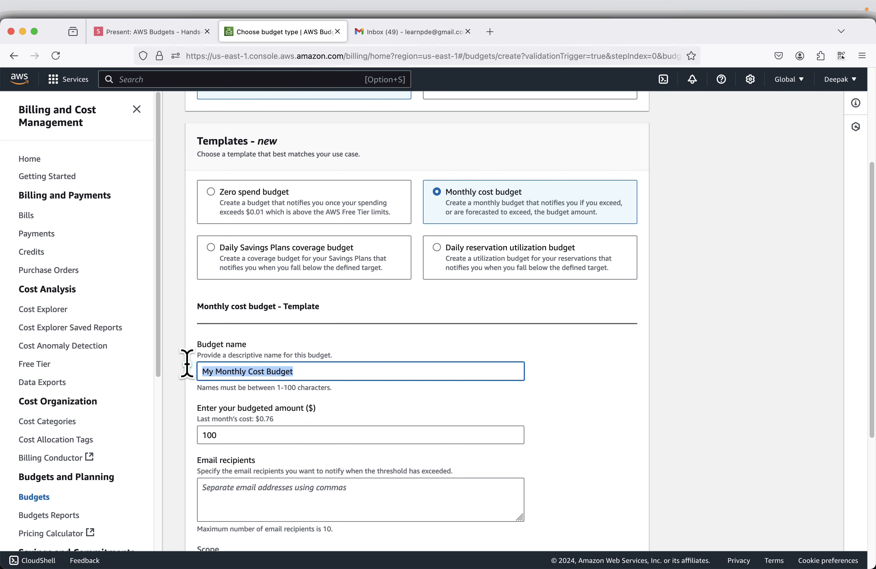
click(150, 35)
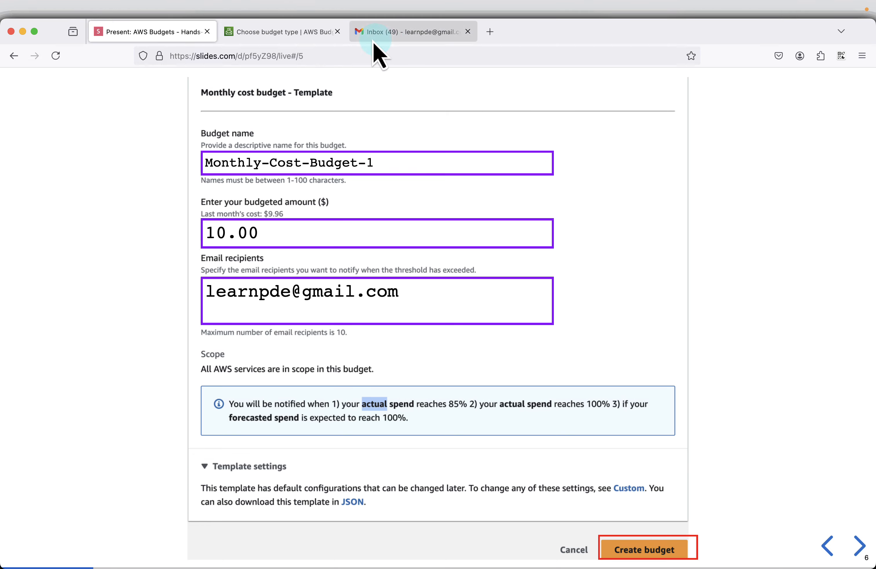
click(316, 35)
text(Monthly-Cost-Budget-1)
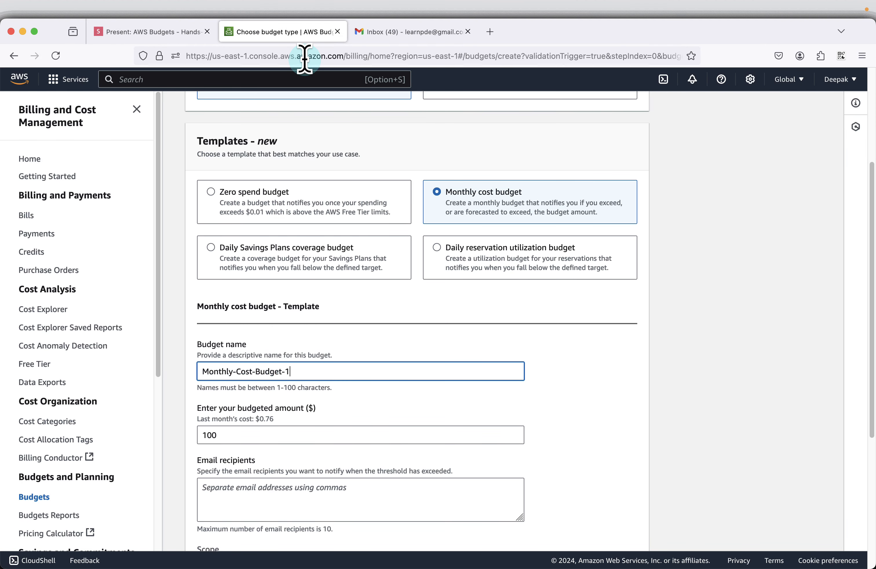
Step: Set the budgeted amount to 10.00 and fill in the recipient's e-mail copied from the slides
click(245, 434)
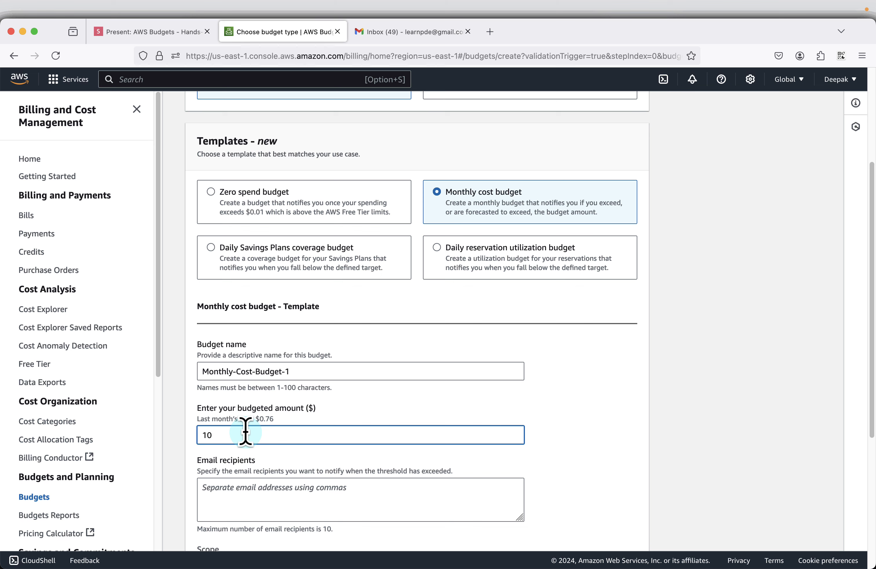
scroll(258, 461, down, 1)
click(264, 491)
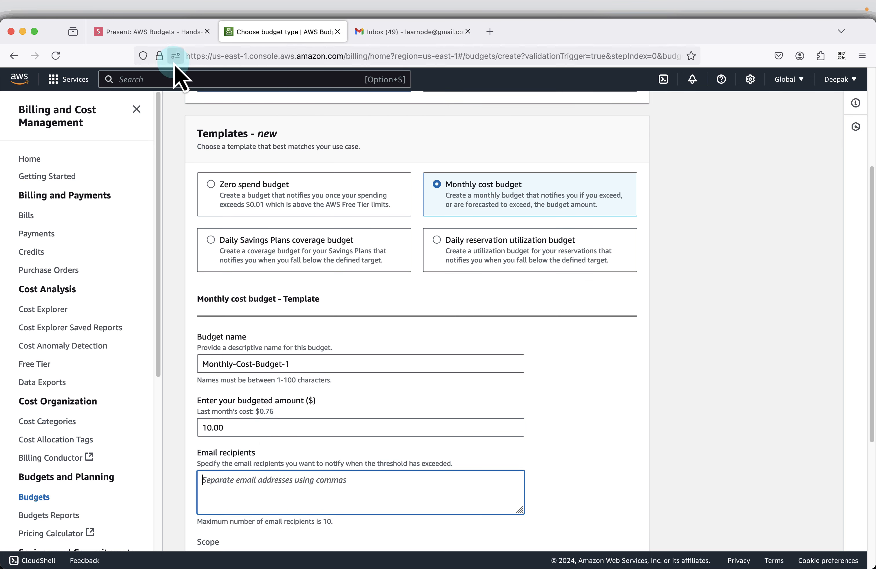
click(172, 33)
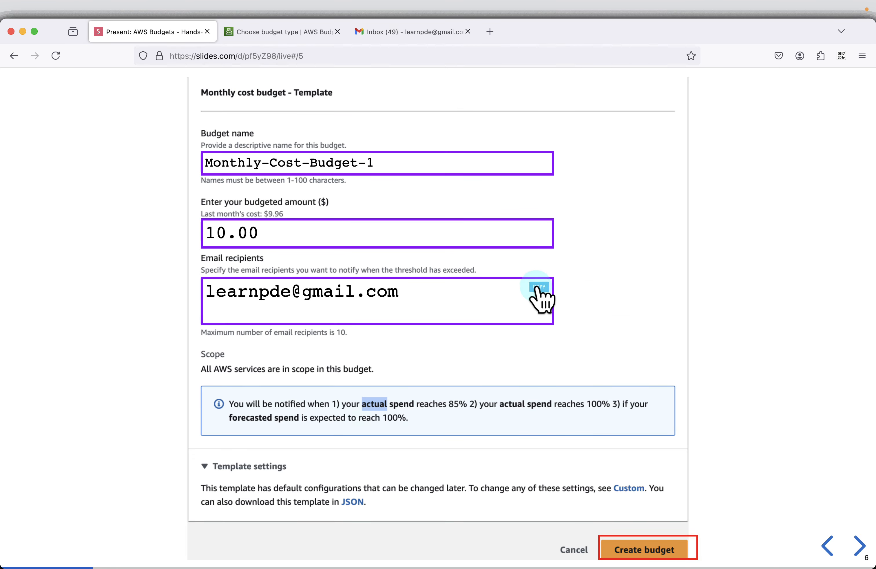
click(306, 32)
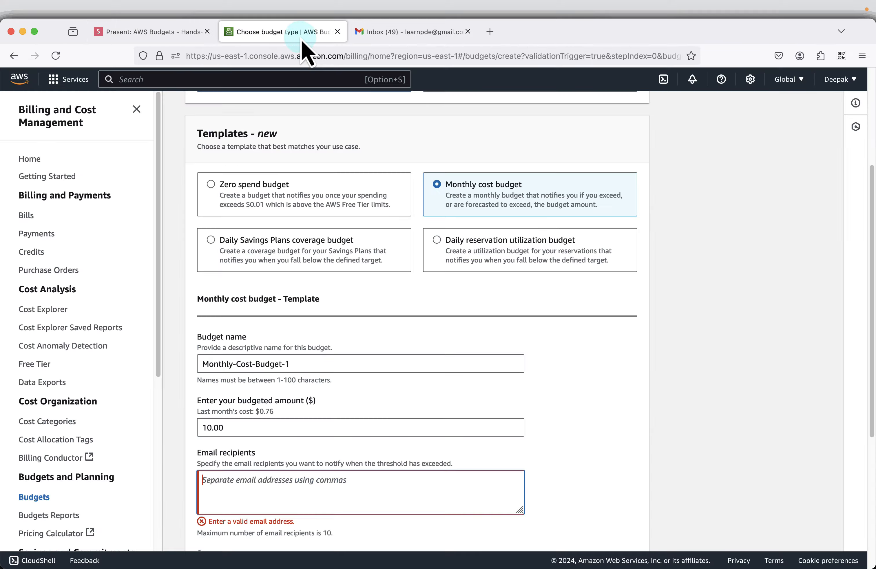
click(289, 485)
key(super+v)
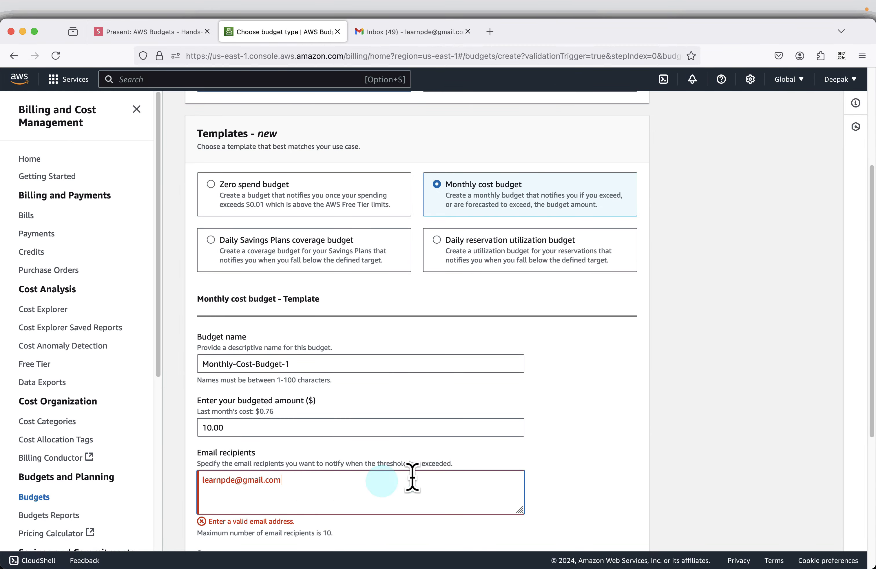
Step: Review the scope and notification rules, and create the monthly cost budget
scroll(443, 472, down, 2)
scroll(657, 459, down, 5)
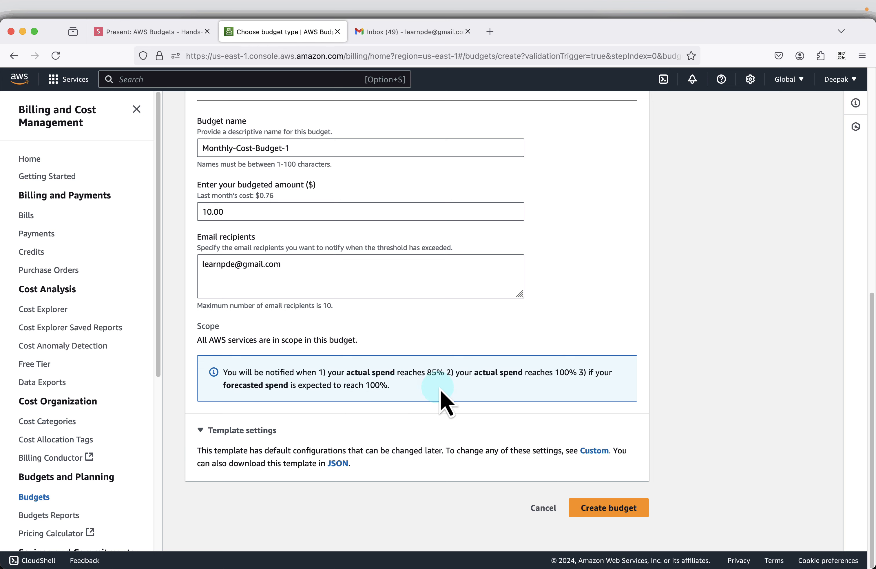
click(602, 508)
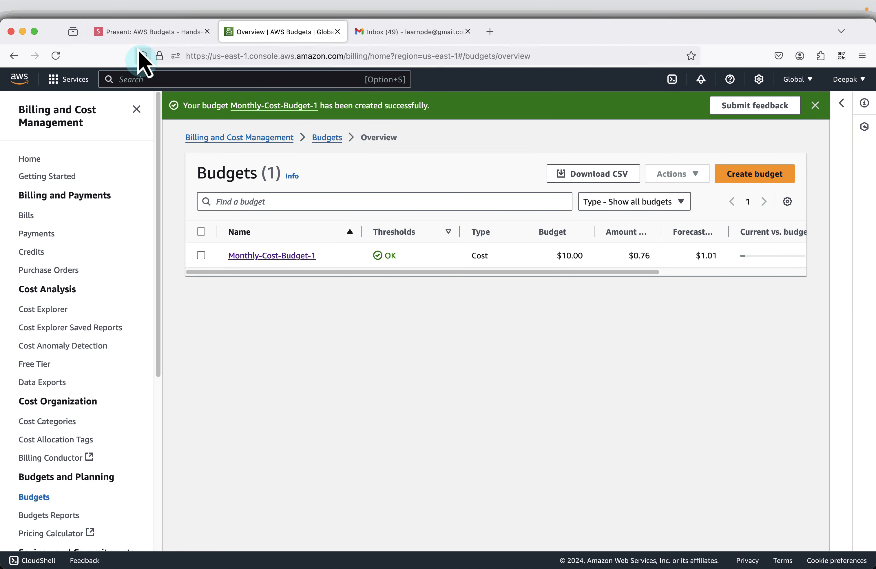
Step: Advance the slides to the Zero spend budget form, copy the recipient's e-mail, and return to the budgets overview
click(142, 32)
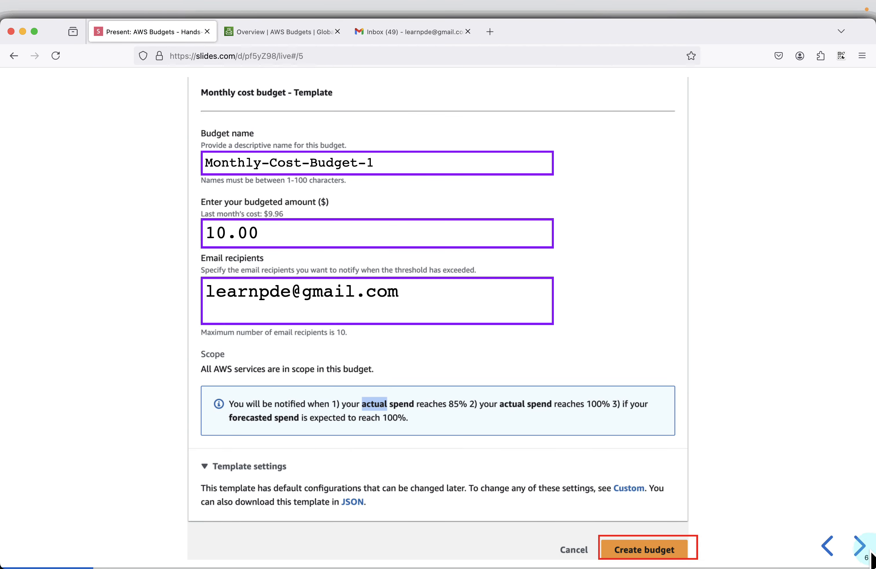
click(859, 546)
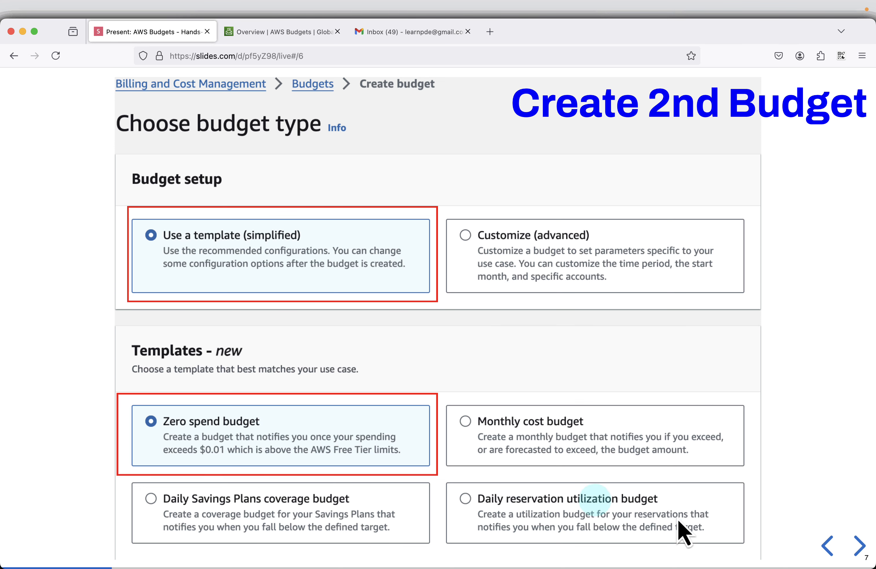
click(859, 546)
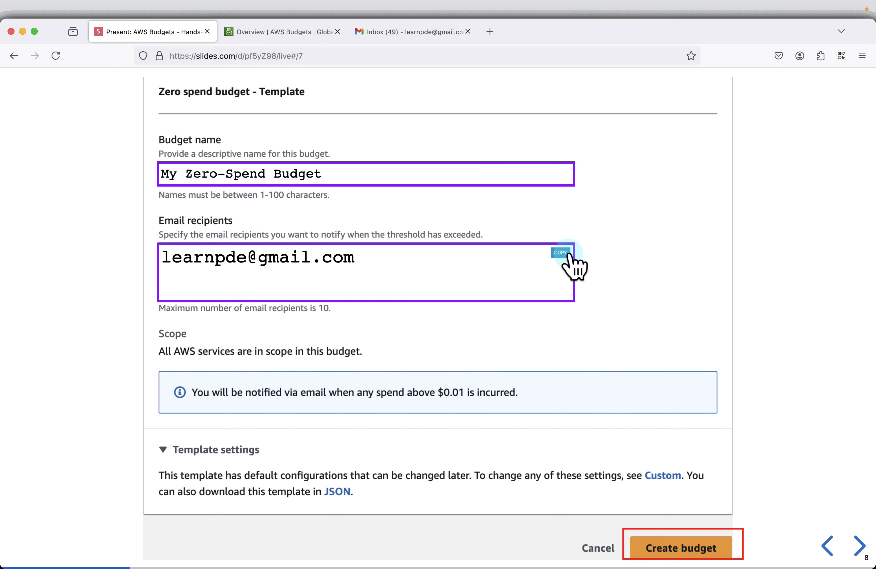
click(282, 35)
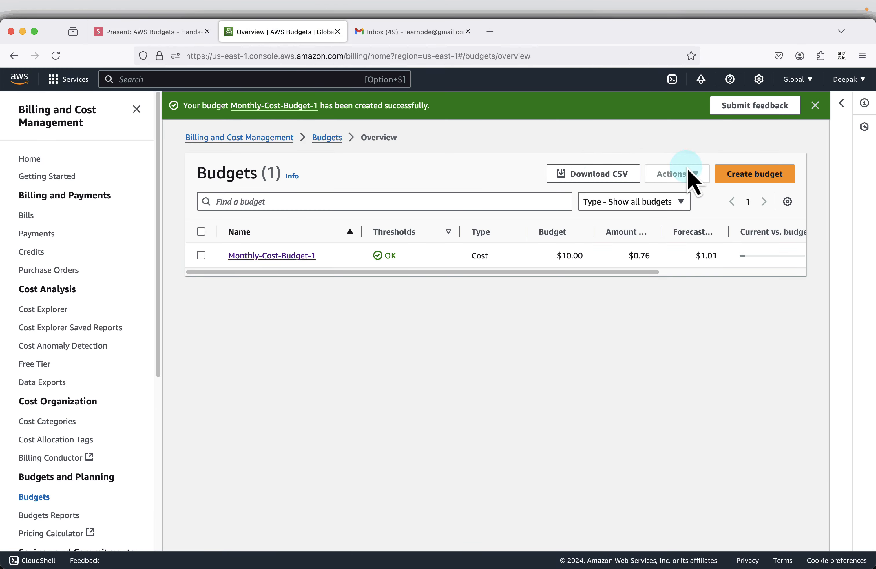
Step: Create a second budget named My Zero-Spend Budget from the Zero spend budget template, with the recipient's e-mail filled in
click(741, 174)
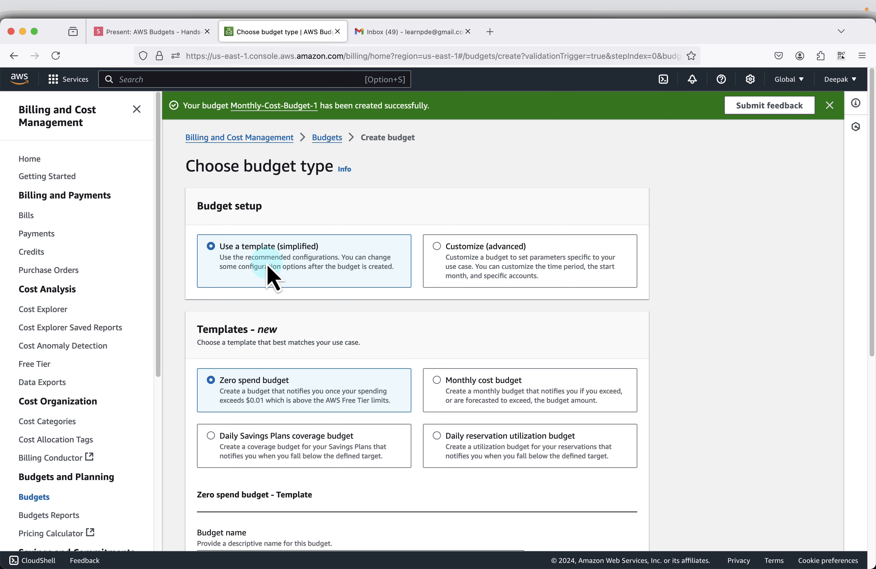
scroll(453, 421, down, 5)
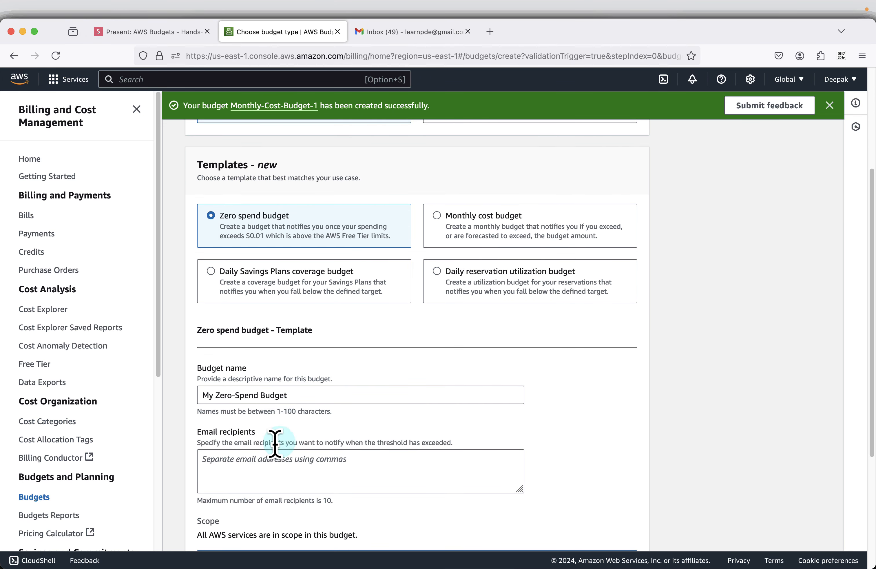
click(257, 460)
key(super+v)
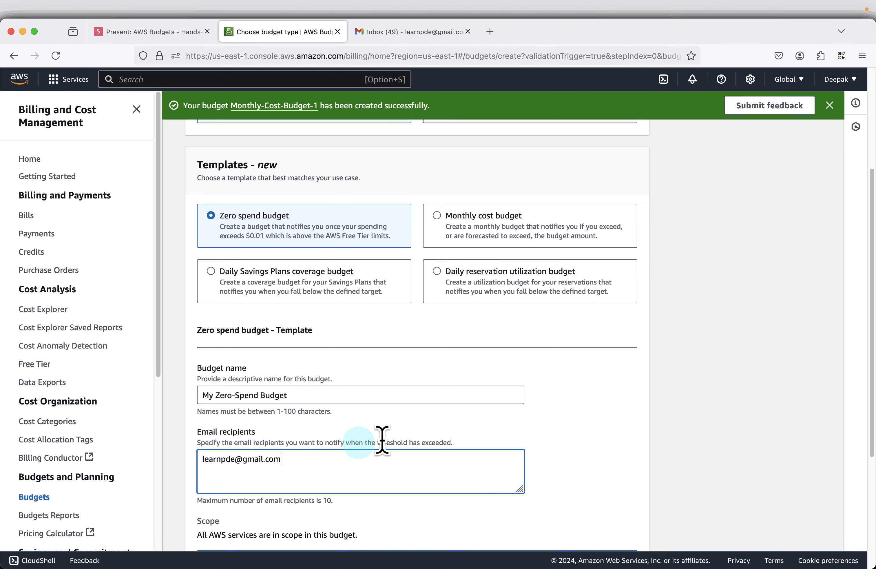
scroll(454, 480, down, 2)
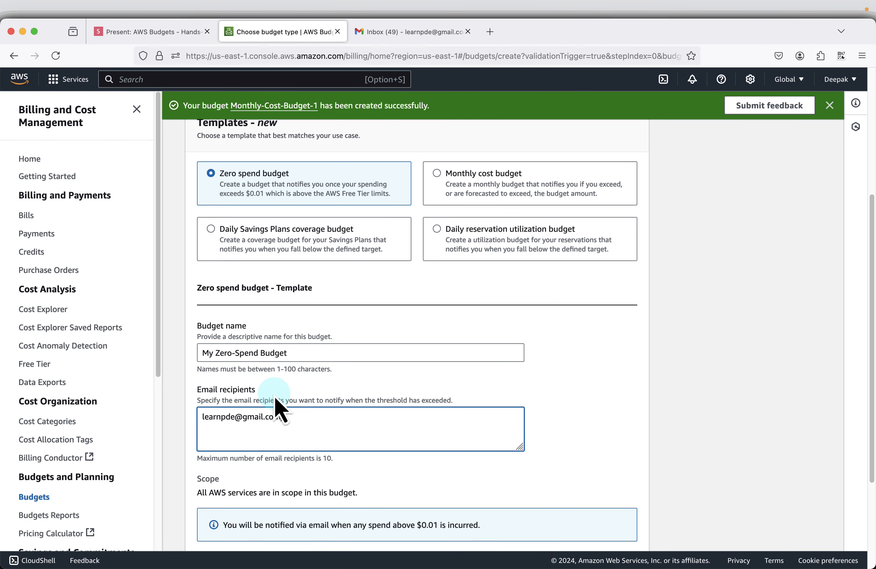
scroll(541, 410, down, 1)
scroll(541, 410, down, 3)
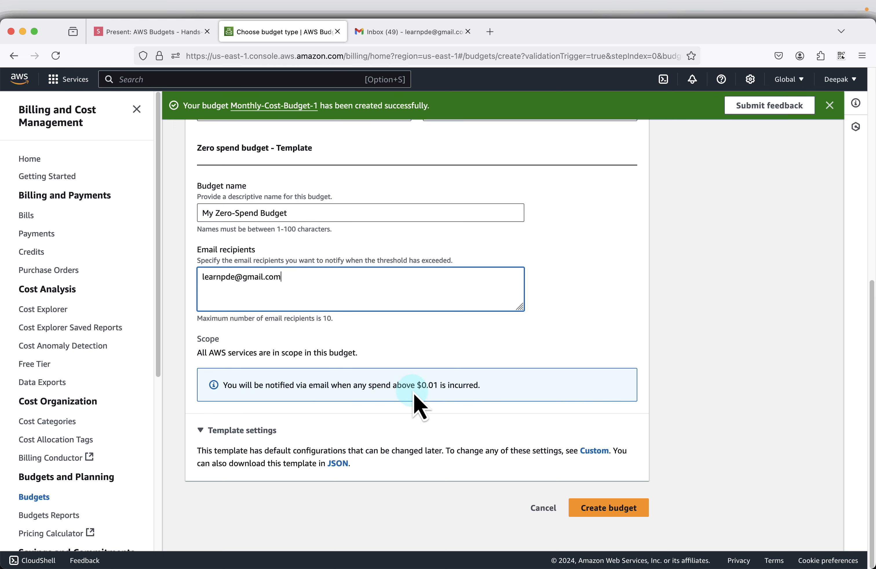
click(596, 512)
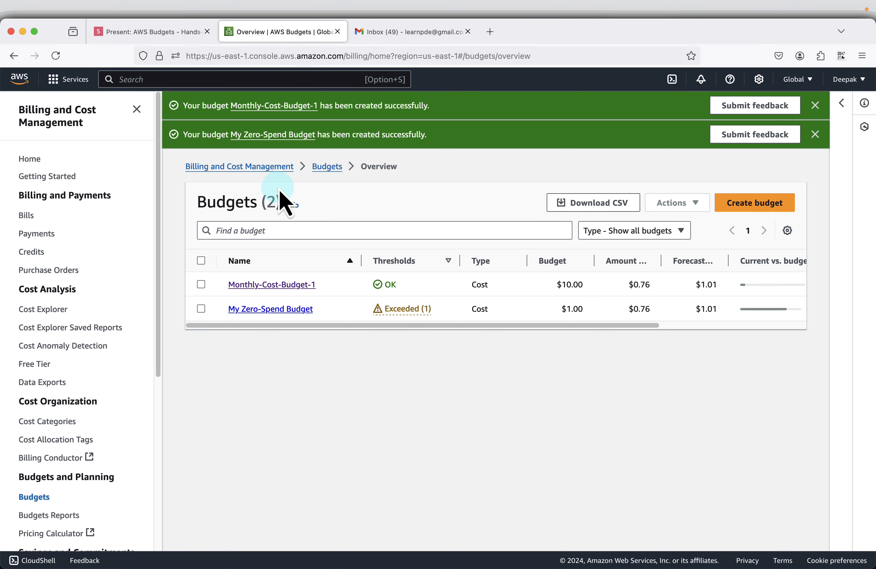
Step: Dismiss both budget creation notices and inspect the threshold details of My Zero-Spend Budget
click(814, 135)
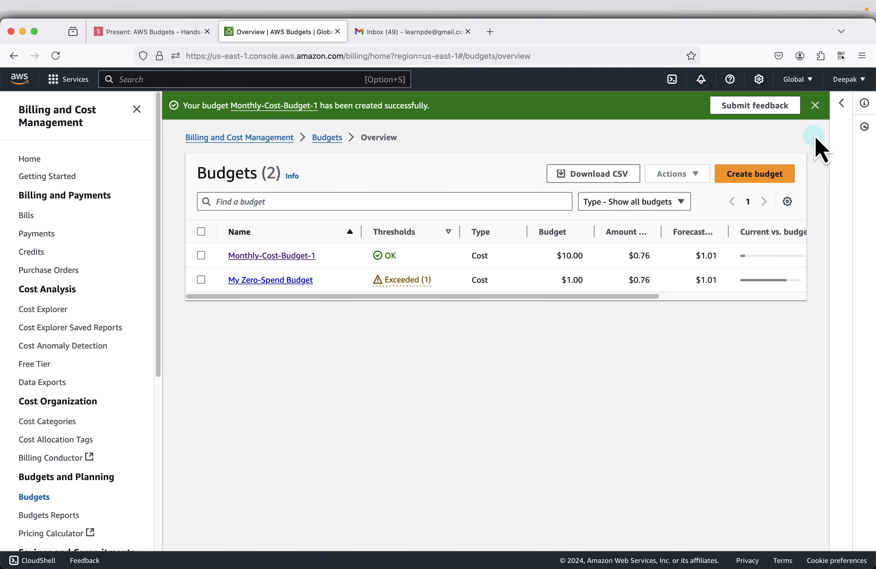
click(814, 111)
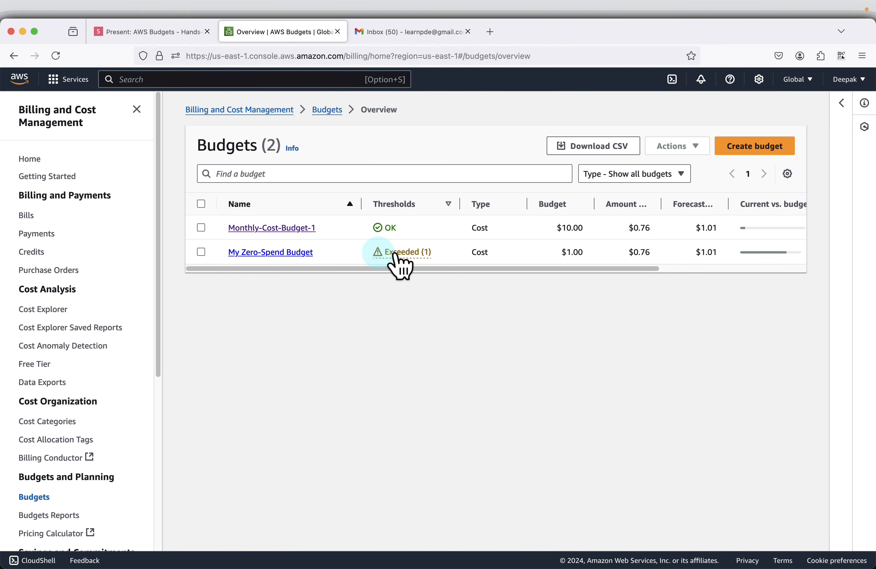
click(411, 254)
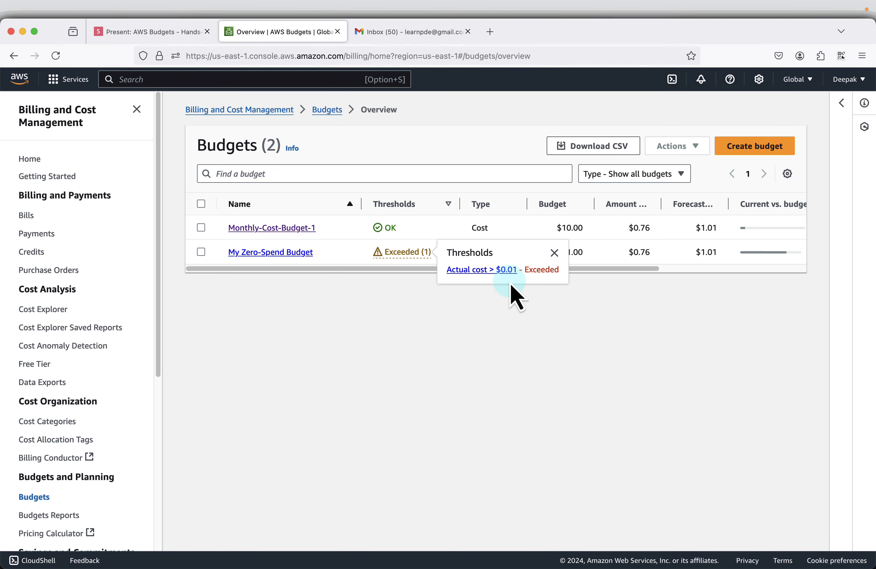
click(637, 303)
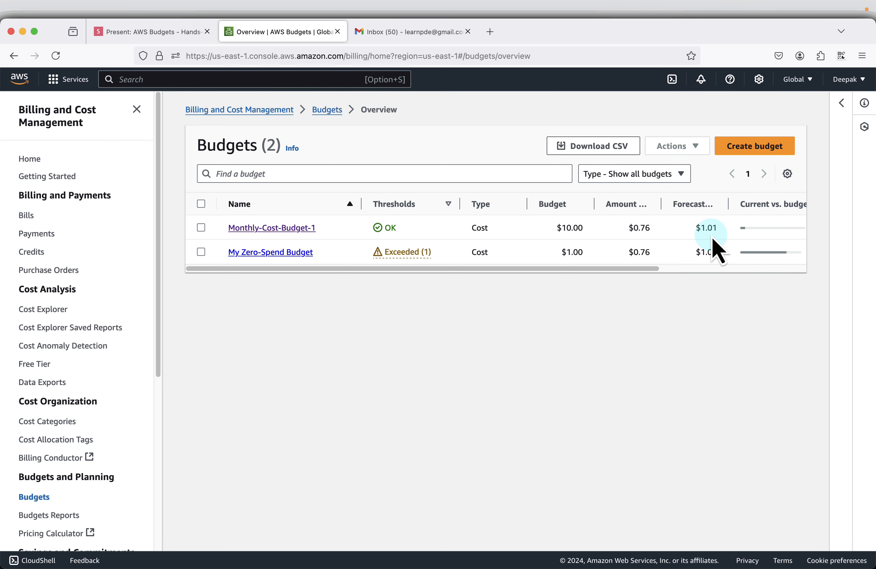
Step: Advance the slides to the Launch an instance form, copy the name EC2-Hours-Budget-Demo, and return to the AWS budgets overview
click(180, 33)
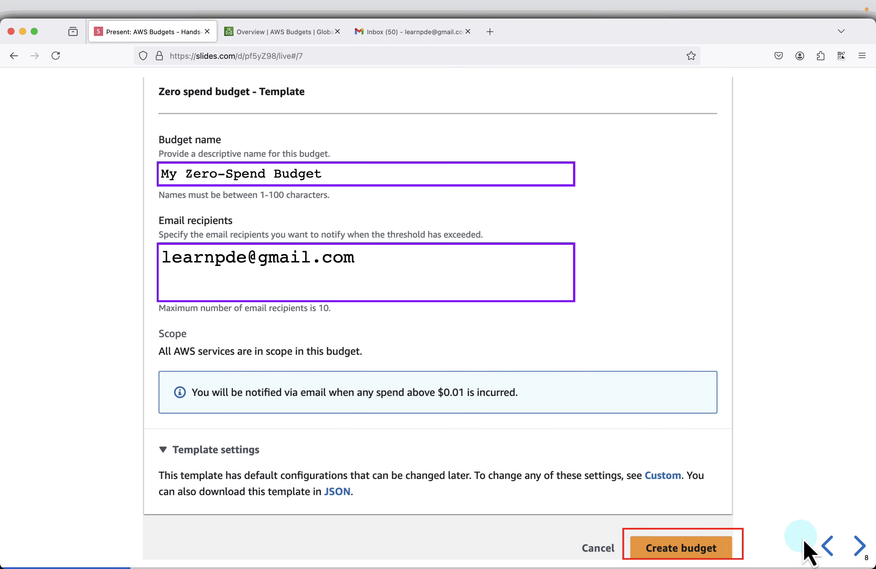
click(855, 546)
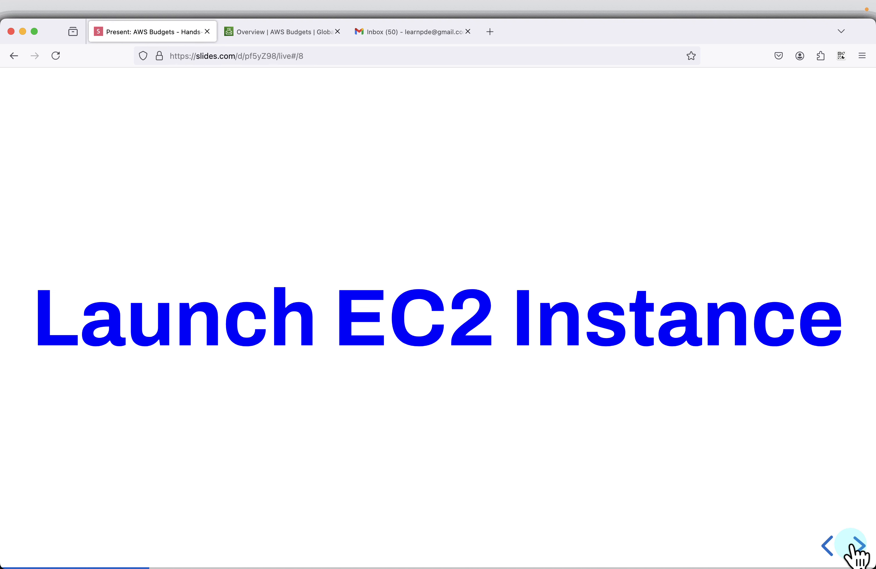
click(855, 546)
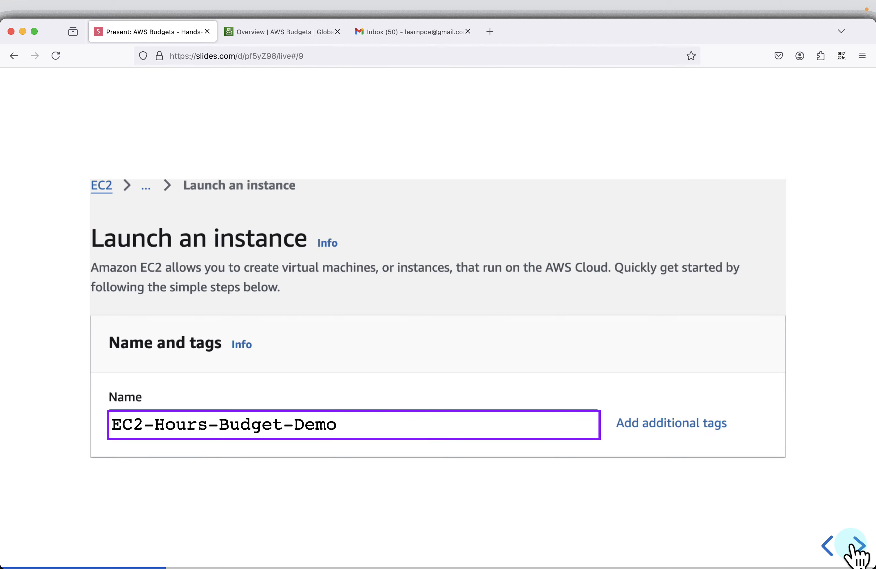
click(579, 422)
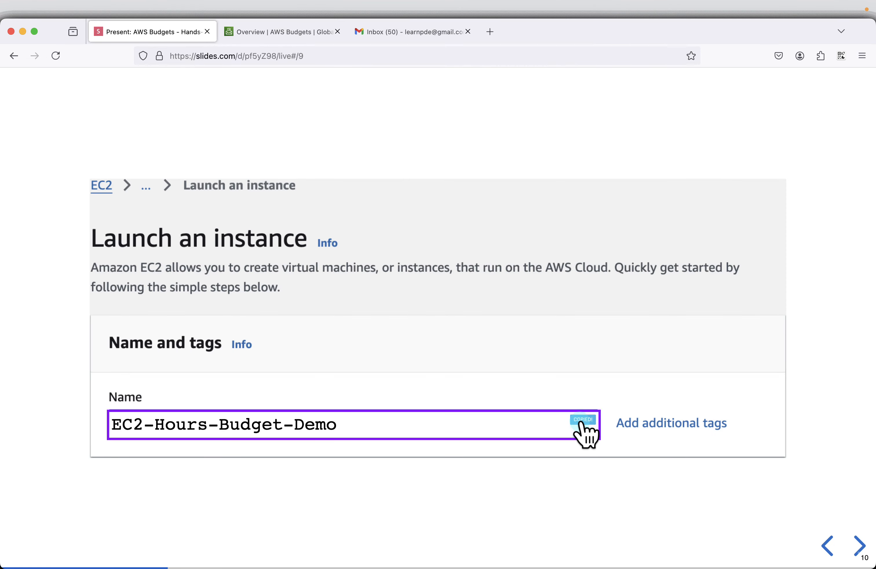
click(280, 34)
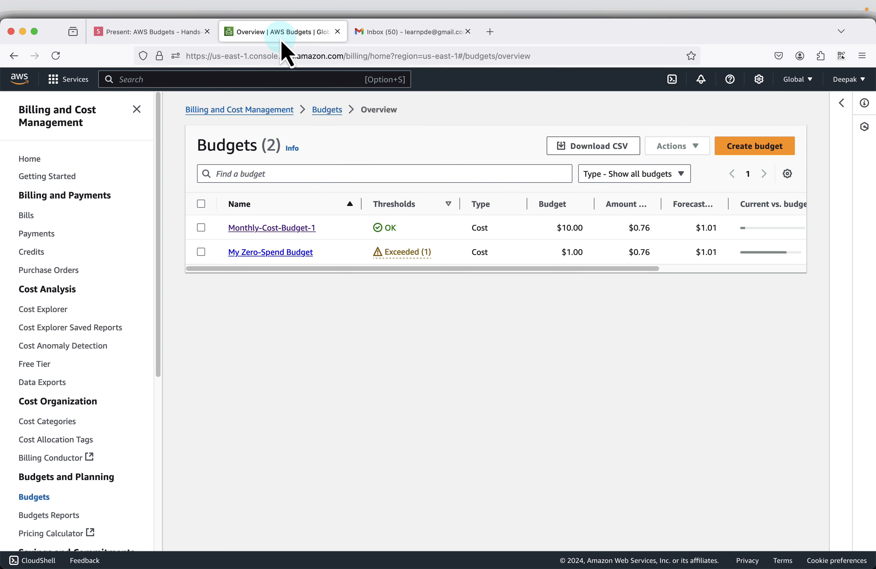
Step: Search the console for ec2, open the EC2 service in a separate browser tab, and start launching an instance
click(196, 82)
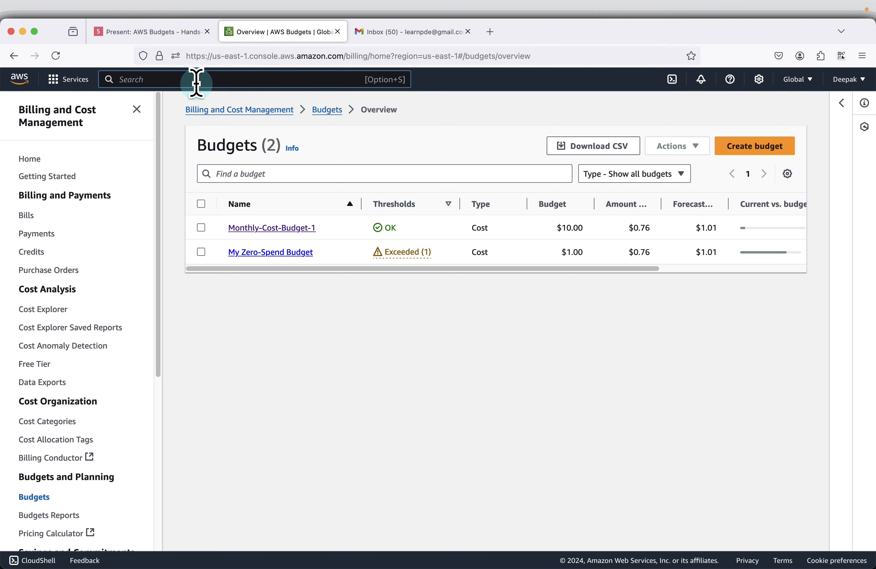
text(ec2)
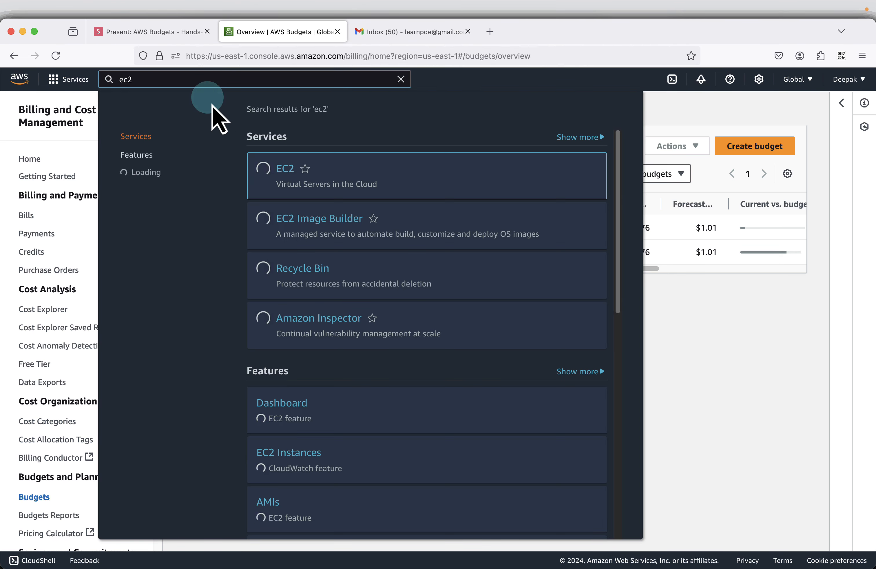
right_click(284, 166)
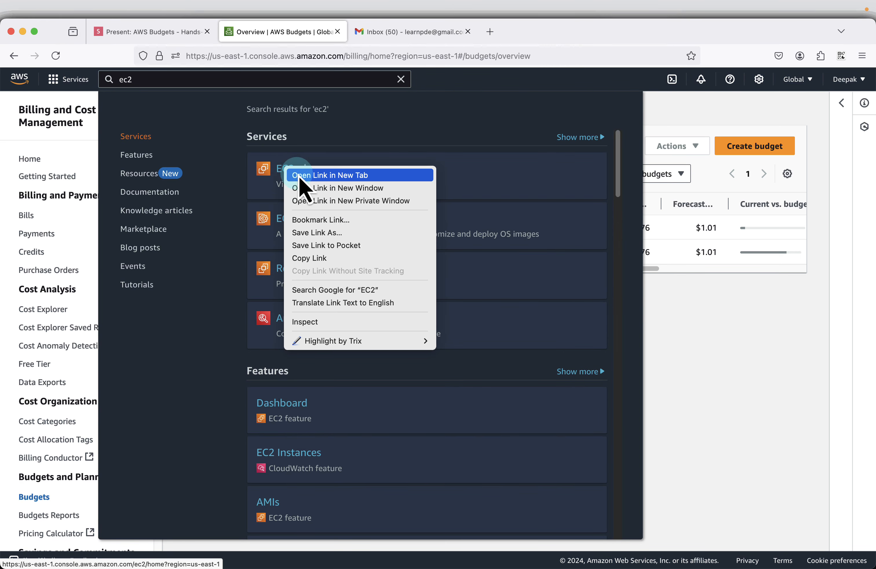
click(294, 174)
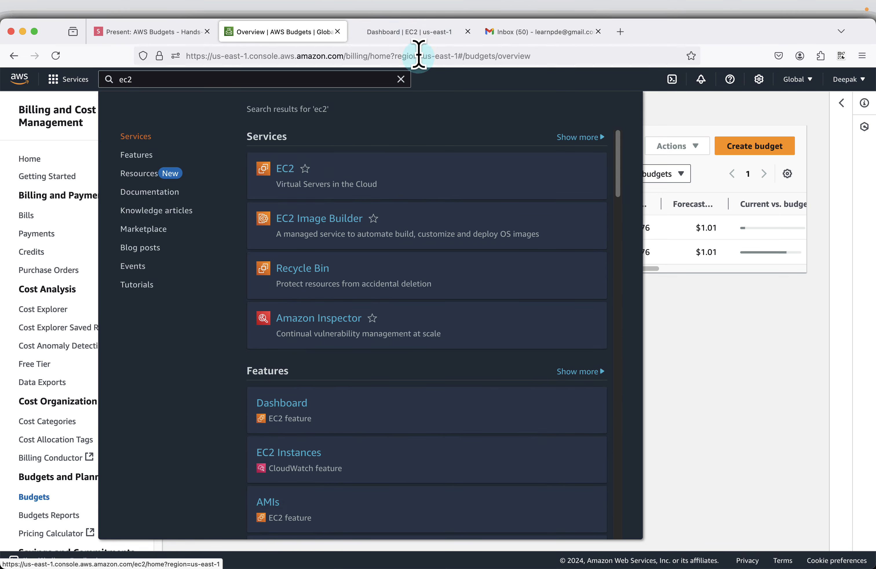
click(417, 37)
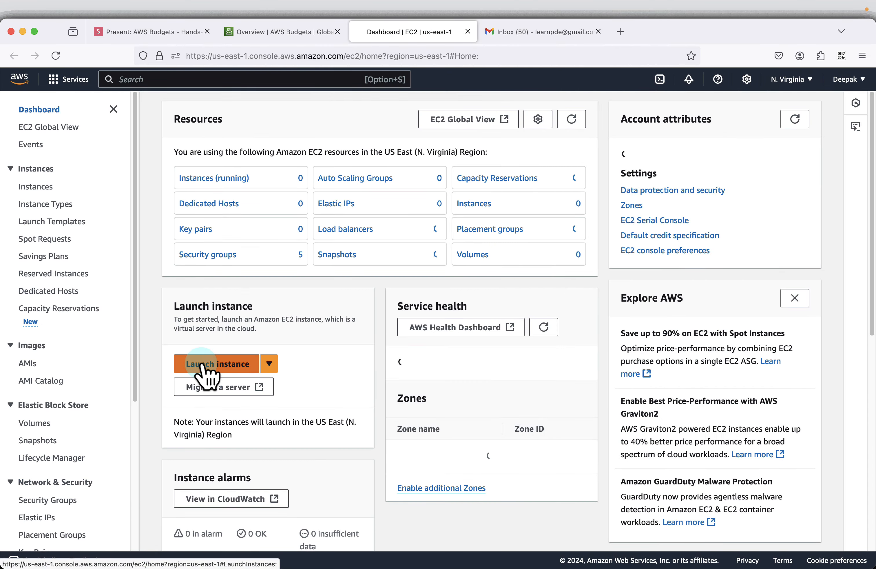
click(203, 365)
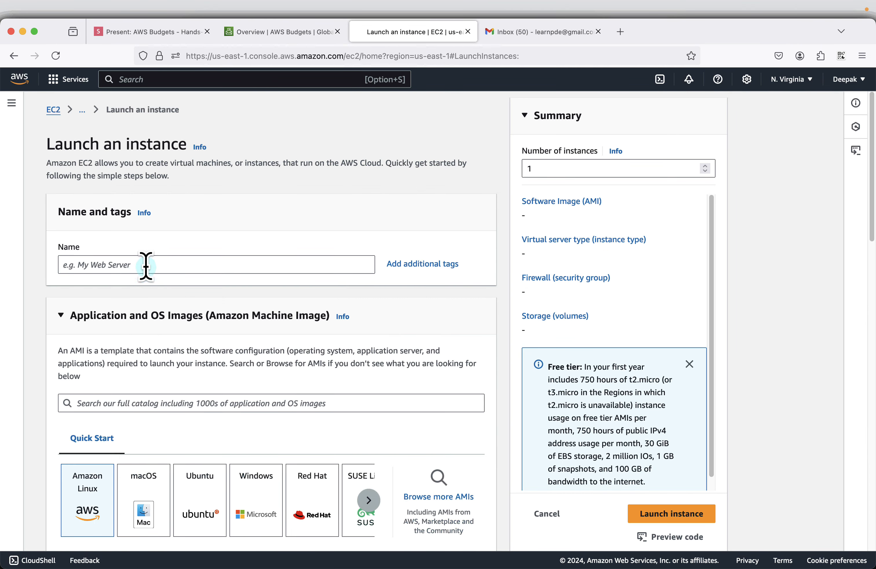
Step: Name the instance EC2-Hours-Budget-Demo and look through the machine images, keeping the Amazon Linux 2023 AMI
click(146, 265)
key(super+v)
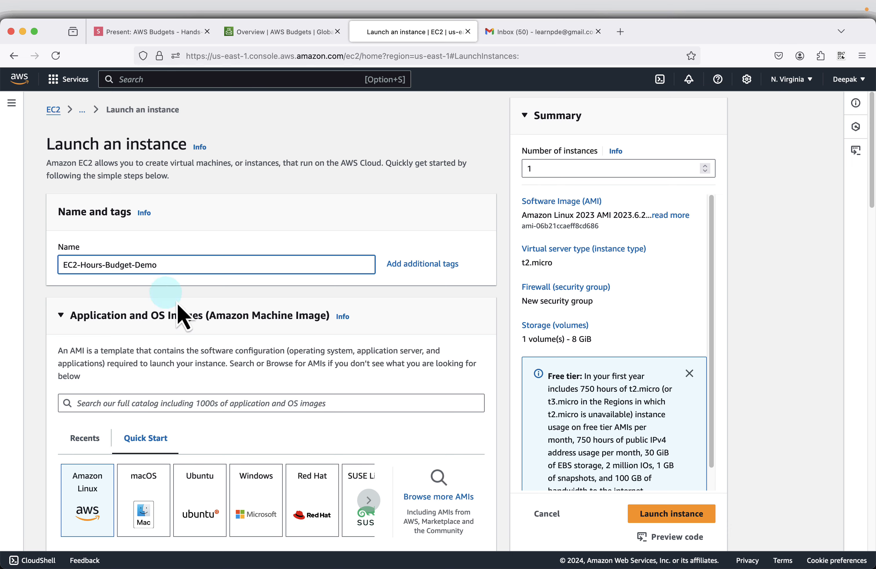
scroll(226, 344, down, 3)
scroll(228, 351, down, 3)
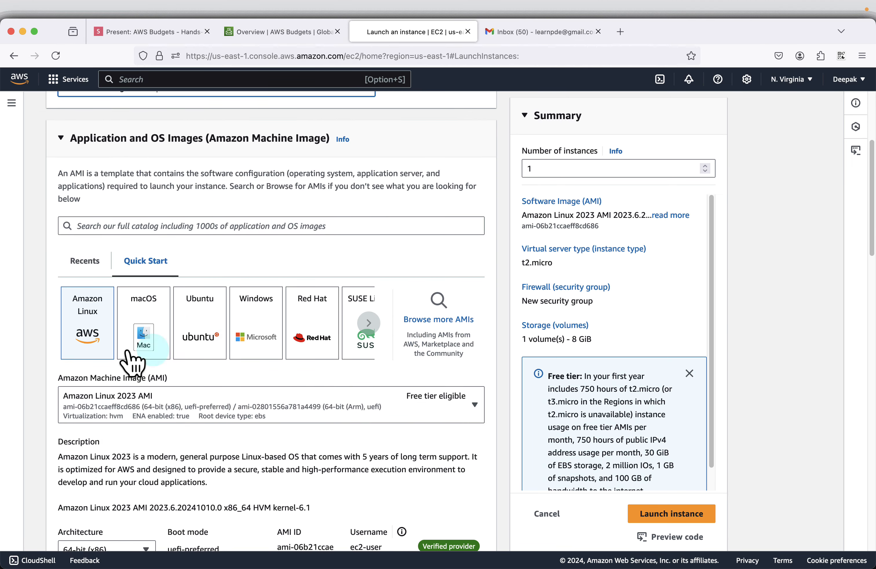
click(464, 405)
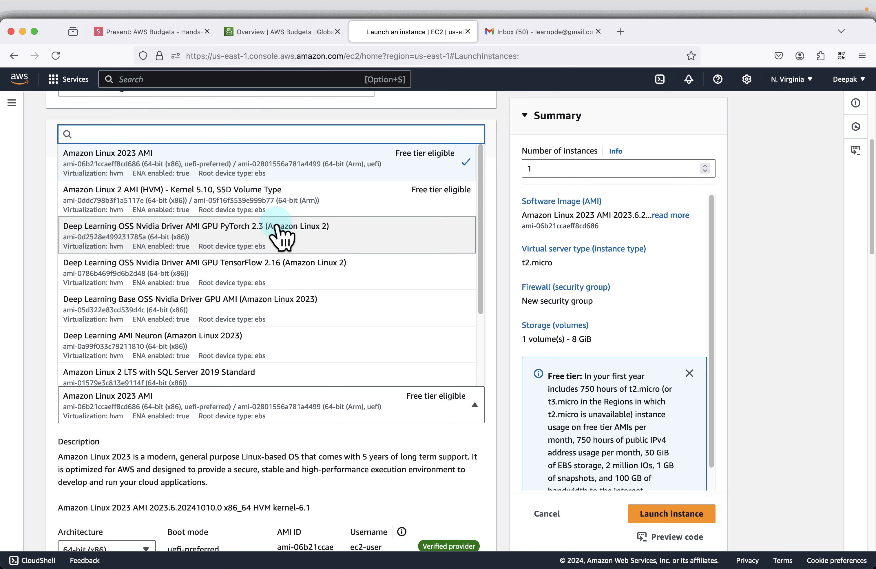
click(40, 194)
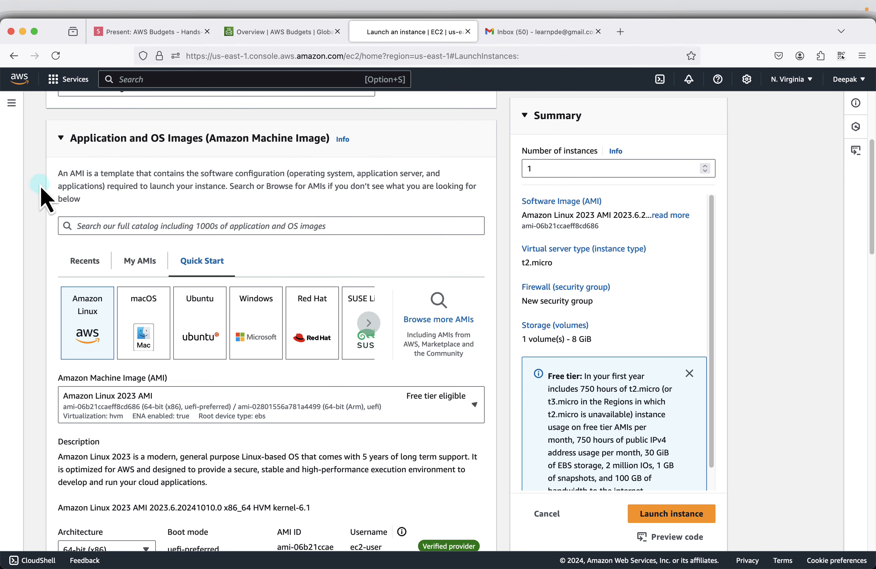
Step: Set the instance type to t2.small
scroll(199, 396, down, 10)
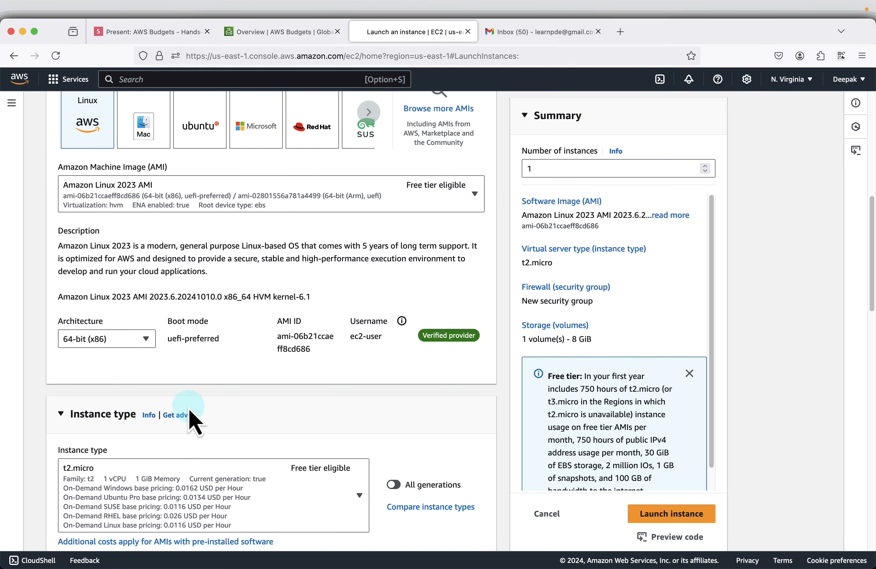
click(352, 427)
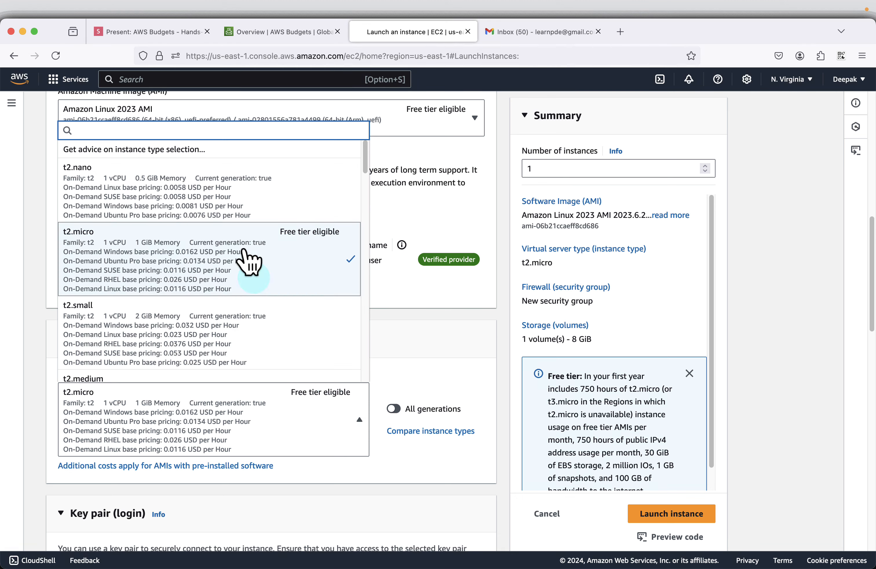
click(219, 351)
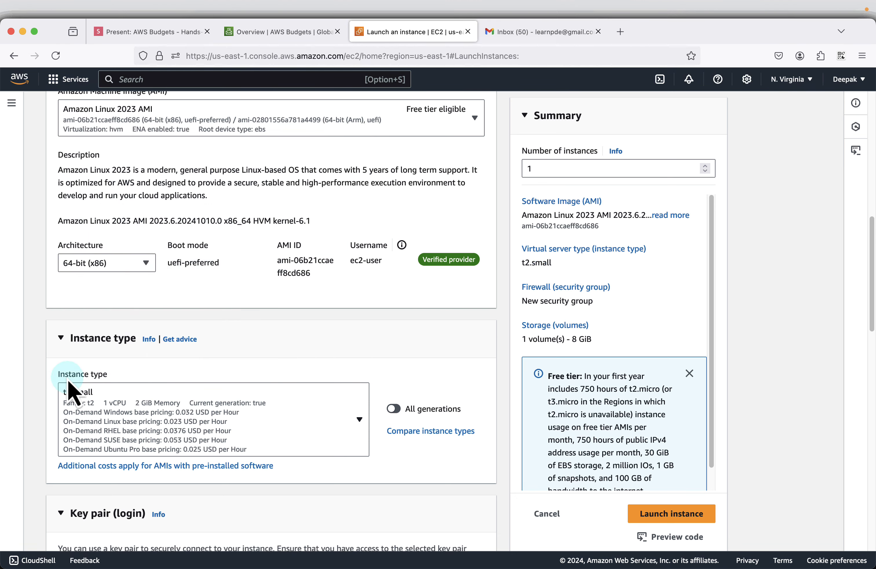
Step: Expand the advanced details of the instance and check the available IAM instance profiles
scroll(37, 399, down, 9)
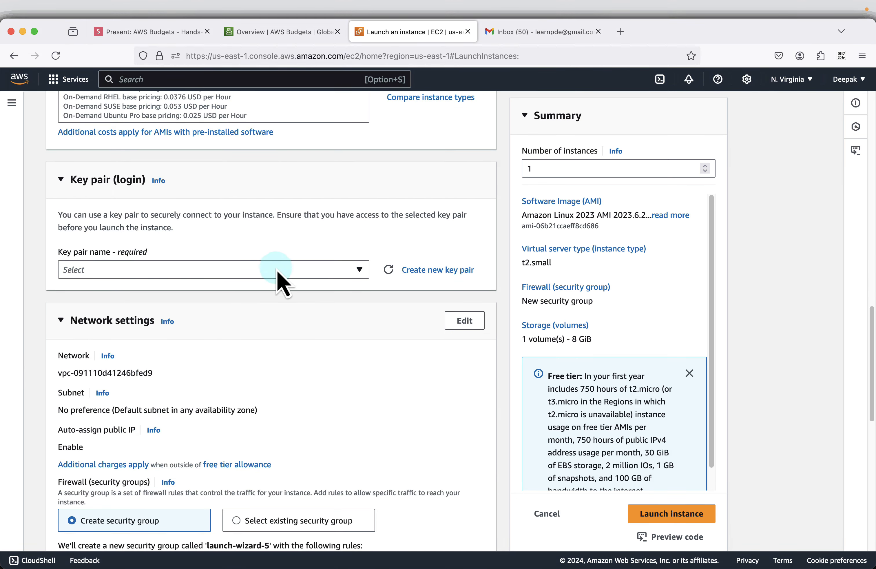
scroll(328, 343, down, 13)
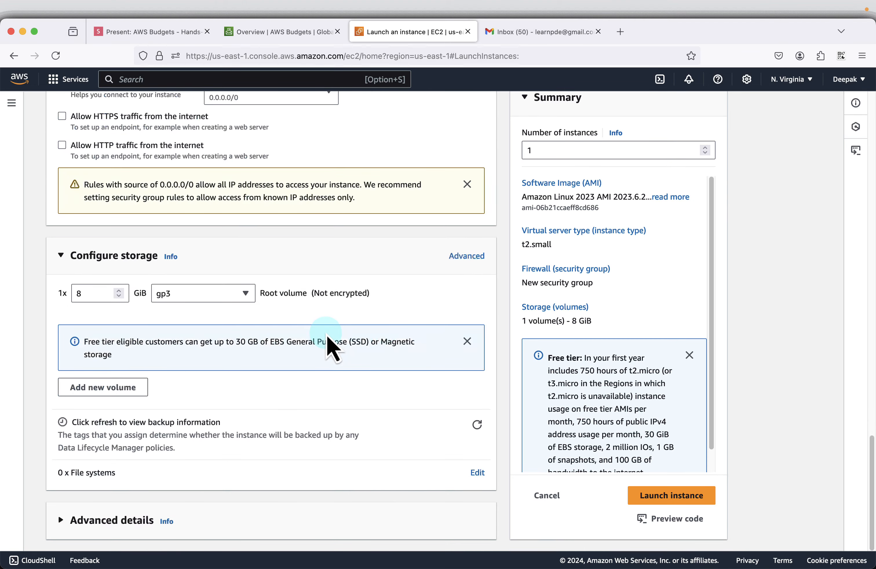
click(103, 520)
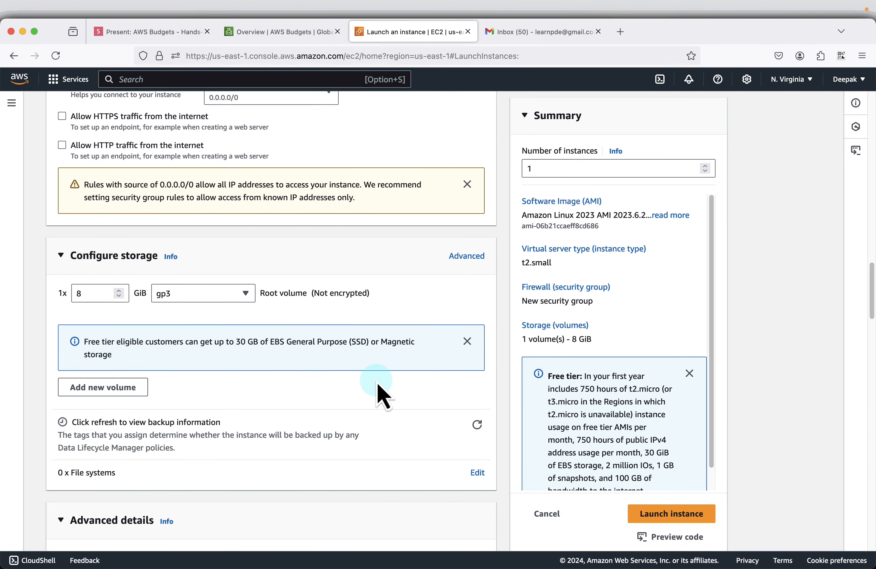
scroll(382, 394, down, 6)
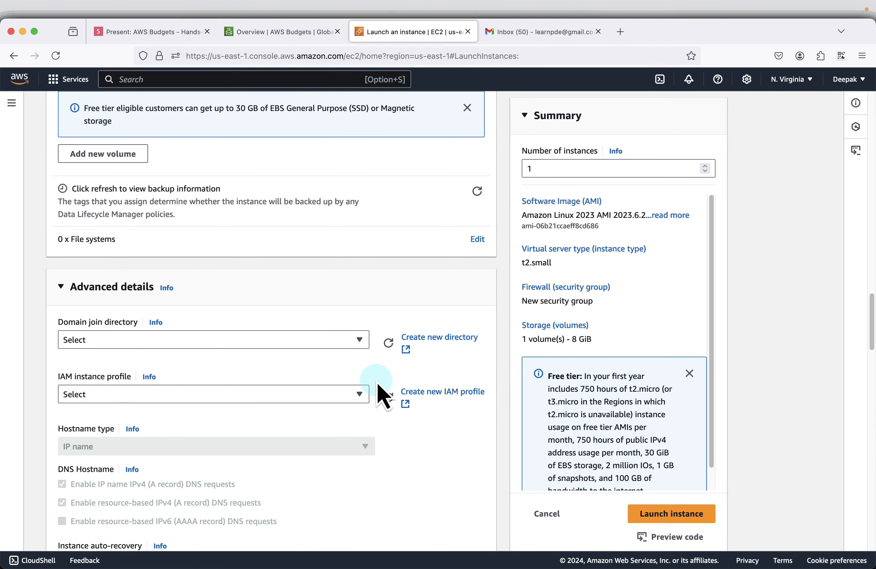
click(276, 395)
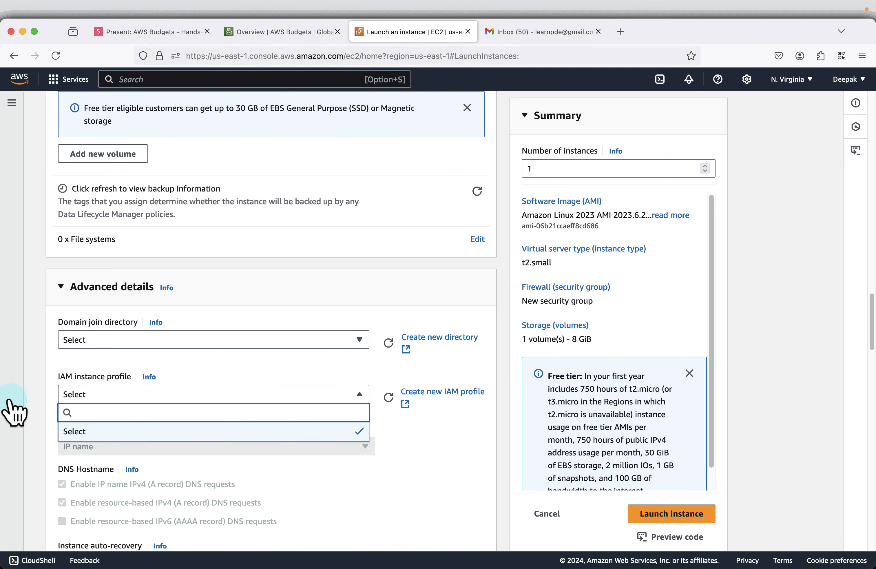
click(43, 415)
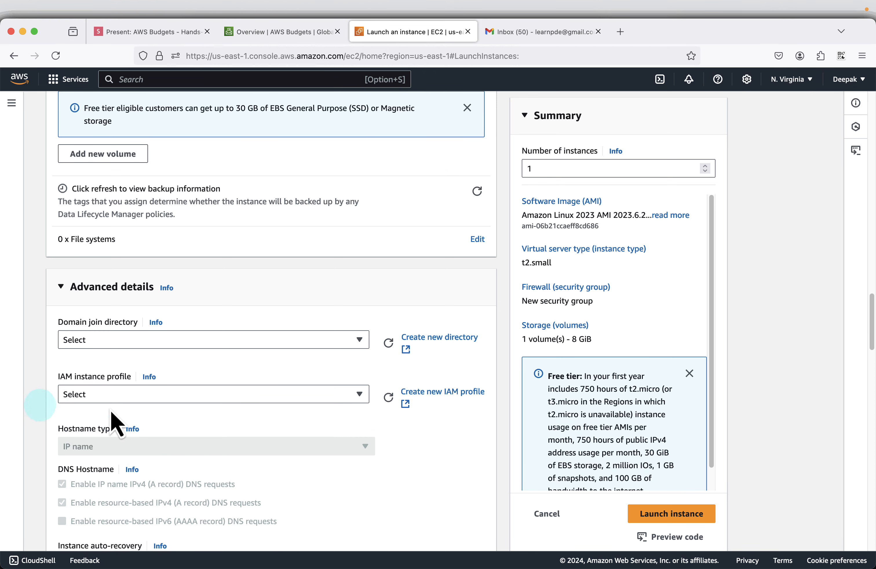
Step: Open IAM roles from the instance profile setting and start a role for an AWS service with EC2 as the service
click(438, 392)
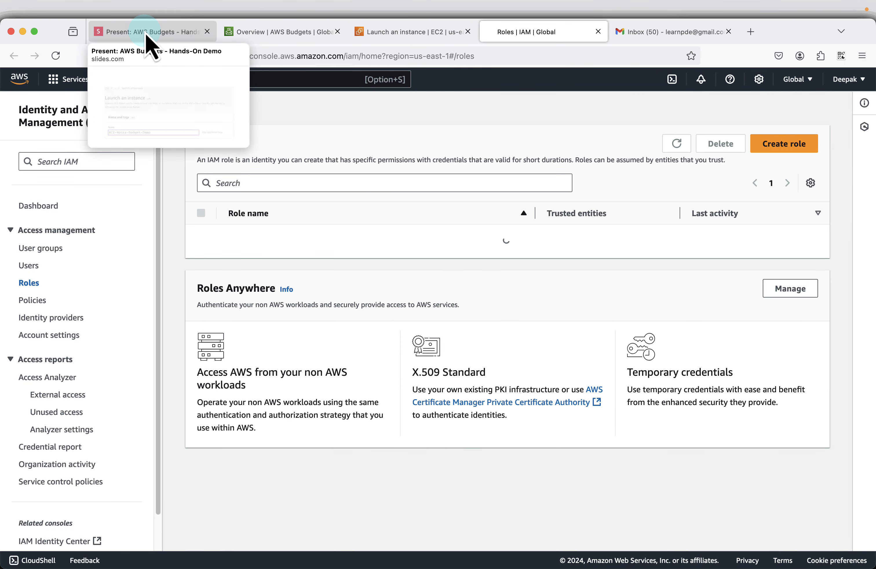
click(797, 147)
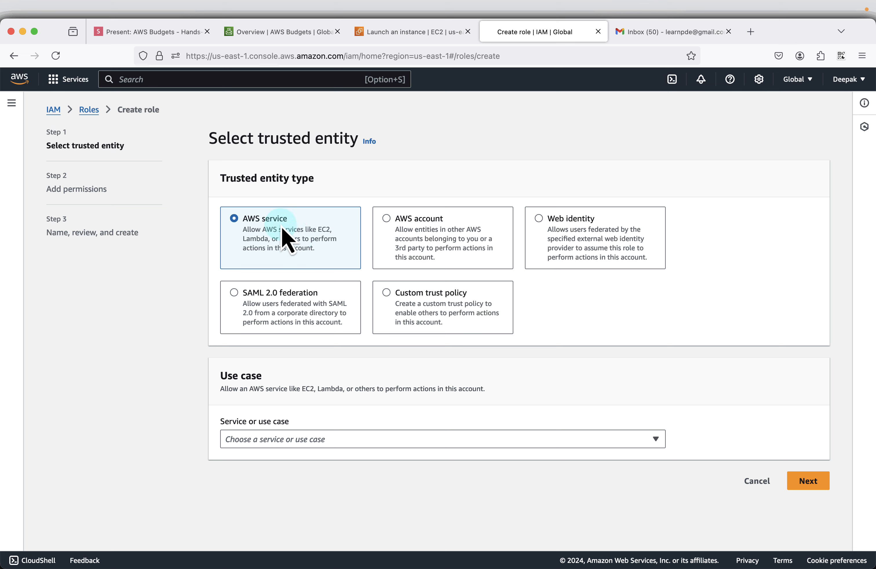
click(291, 441)
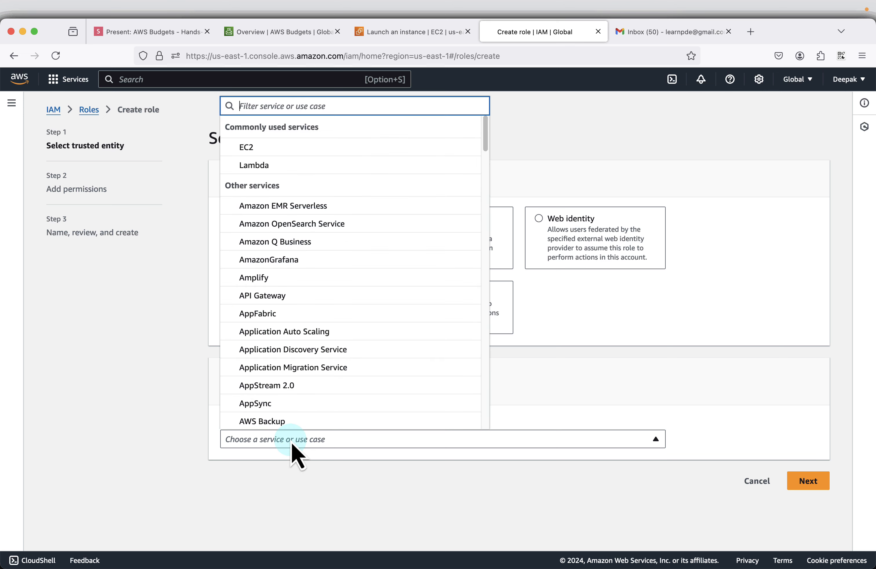
text(e 2)
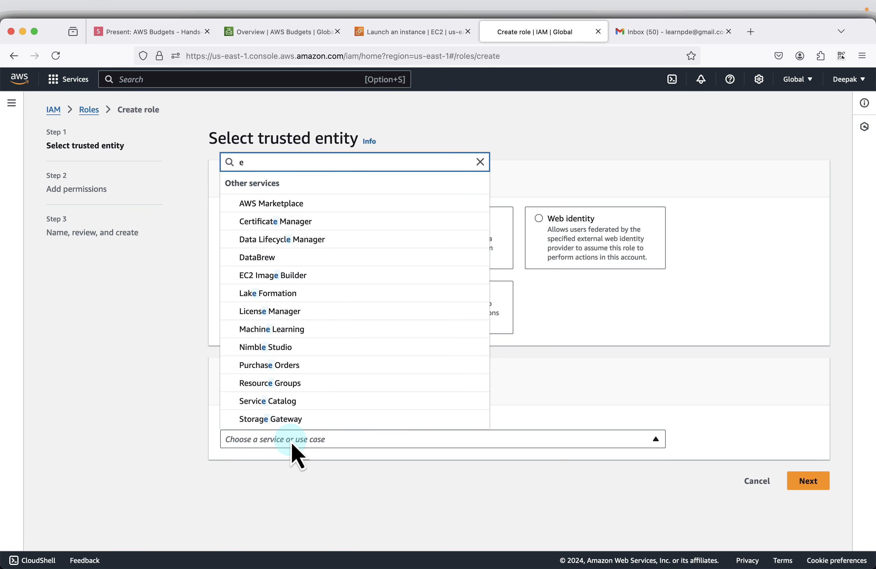
key(BackSpace)
key(BackSpace)
text(c)
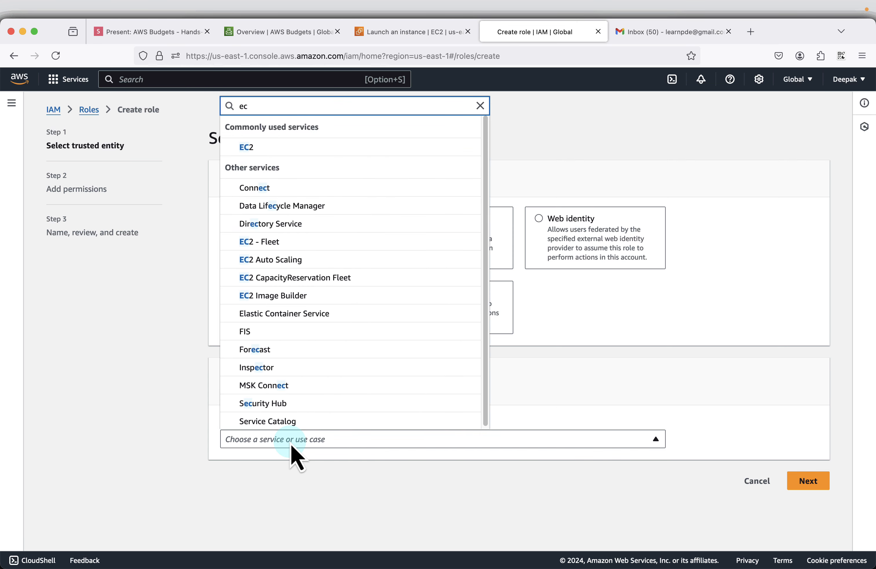
text(2)
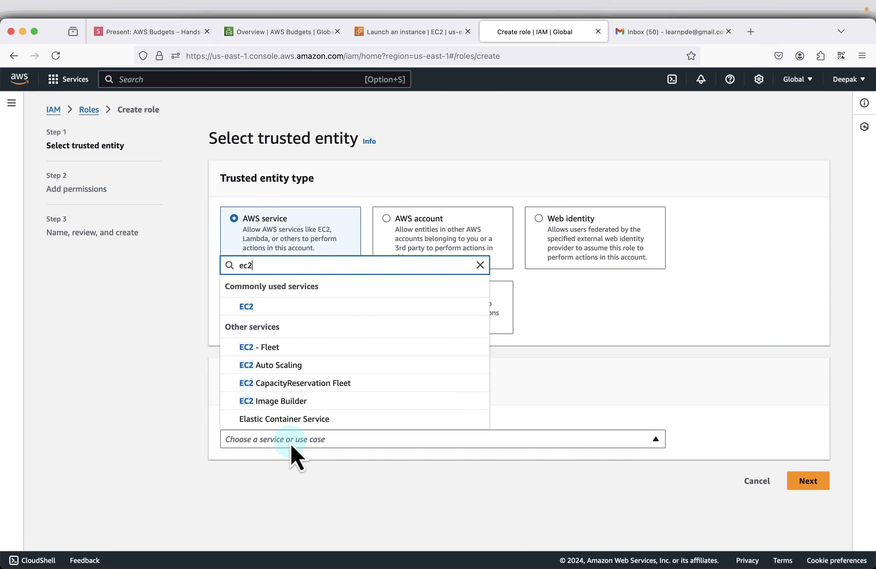
click(263, 308)
Step: Choose the EC2 Role for AWS Systems Manager use case and accept the AmazonSSMManagedInstanceCore permissions policy
scroll(350, 447, down, 5)
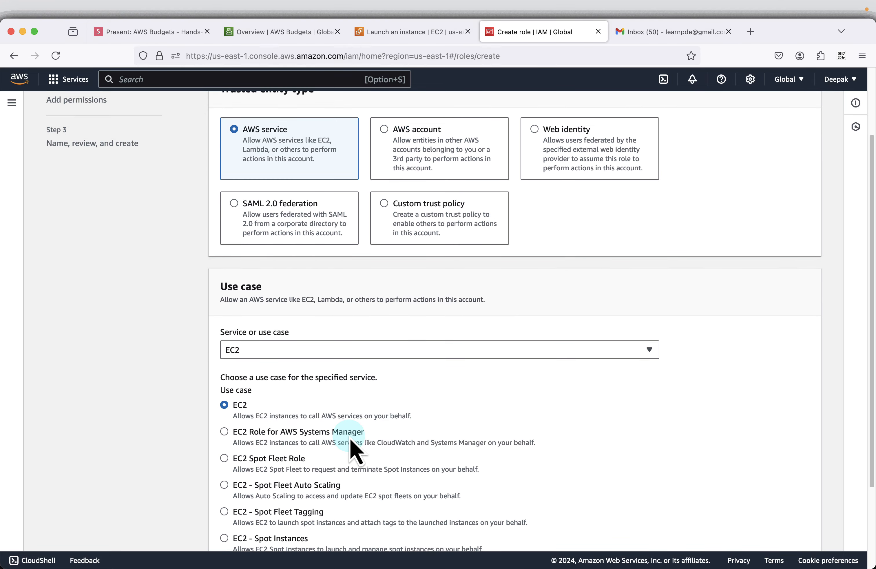
click(224, 413)
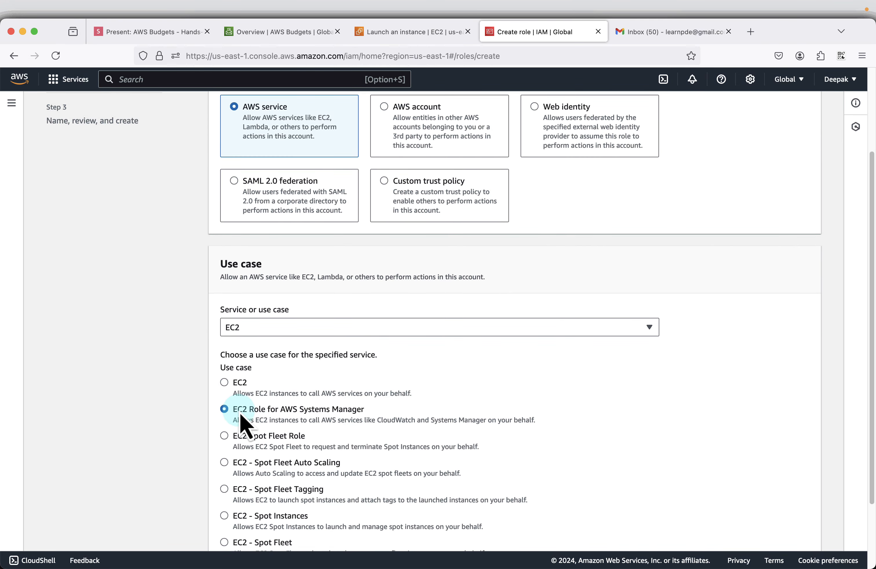
scroll(513, 417, down, 1)
scroll(512, 416, down, 3)
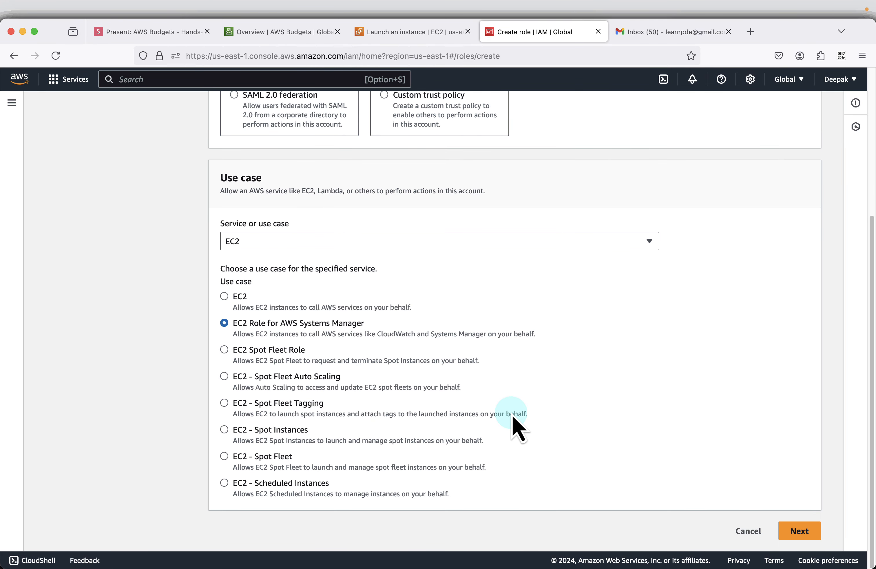
click(801, 532)
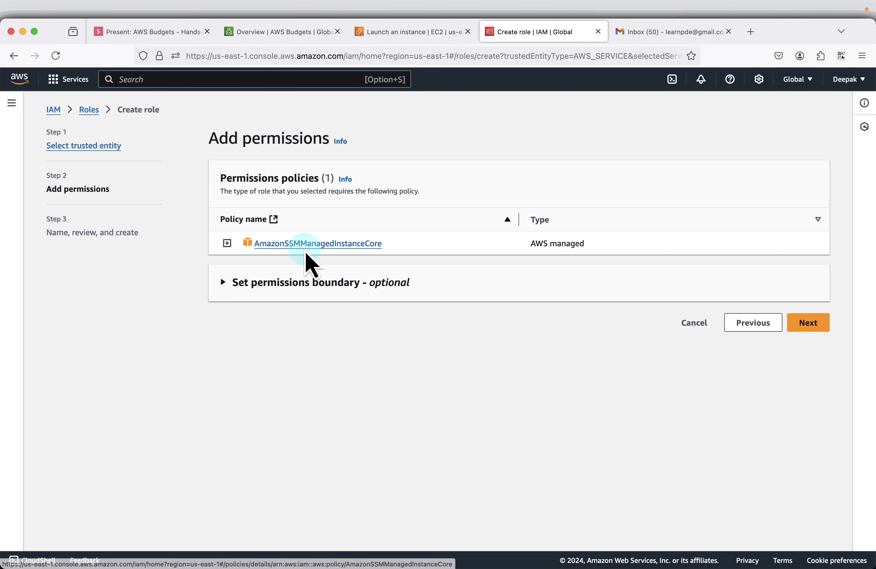
click(794, 325)
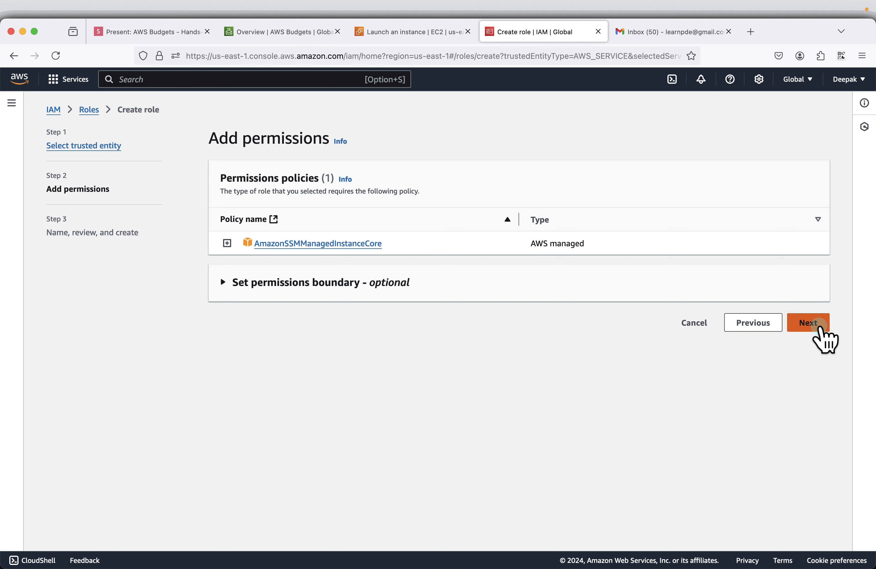
Step: Copy the role name EC2-SSM-Manager-Role from the role details slide of the AWS Budgets hands-on presentation
click(261, 189)
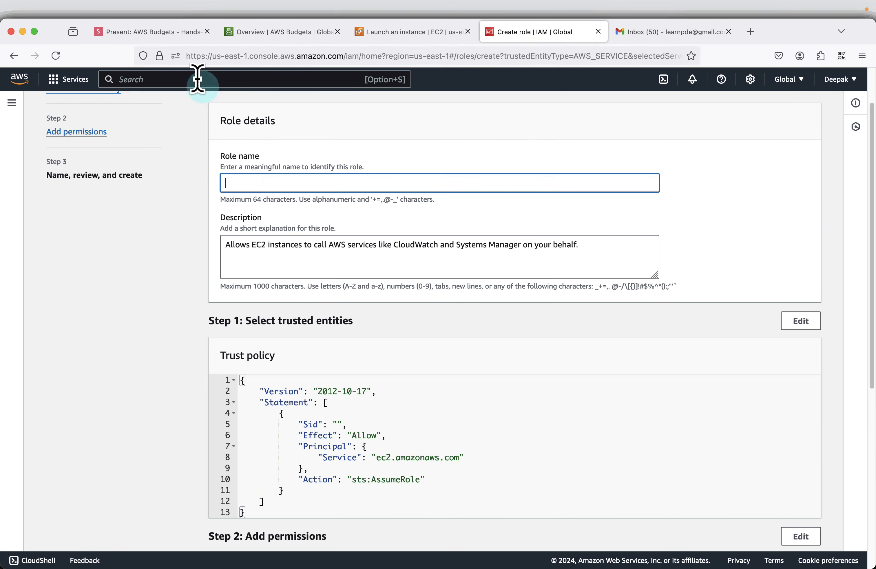
click(168, 32)
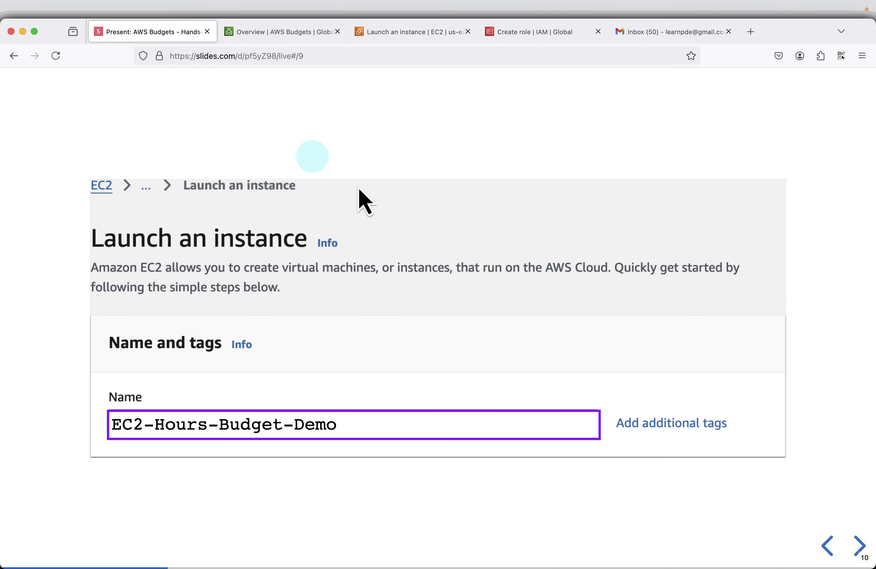
click(859, 545)
click(857, 548)
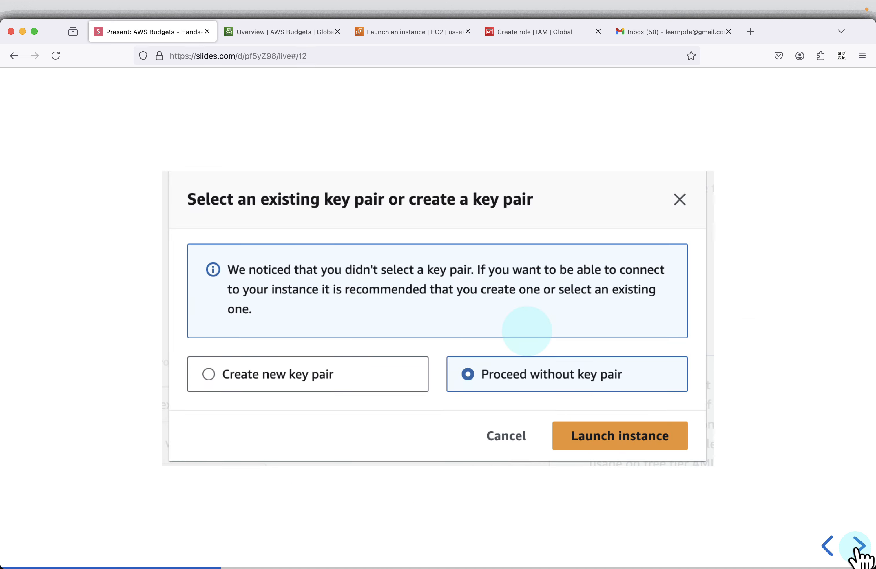
click(857, 548)
click(857, 548)
click(856, 548)
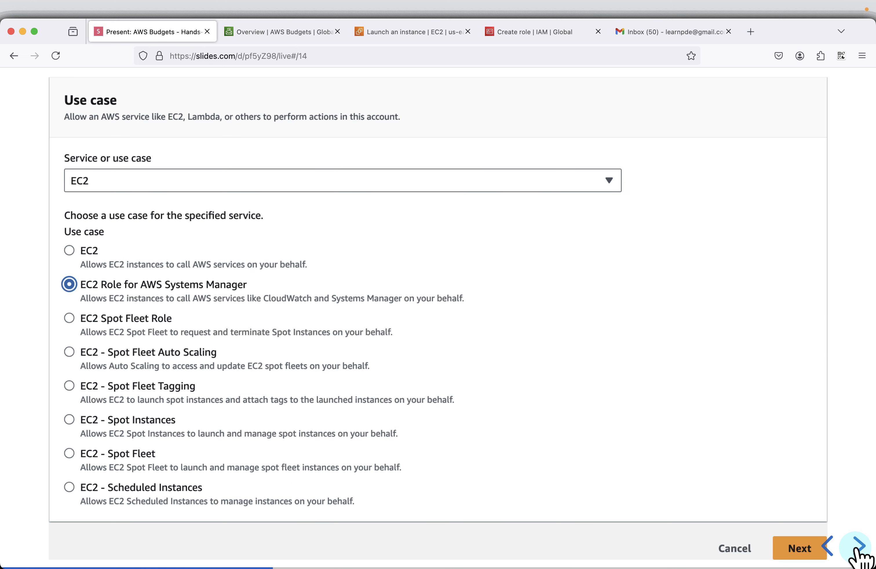
click(856, 549)
click(856, 548)
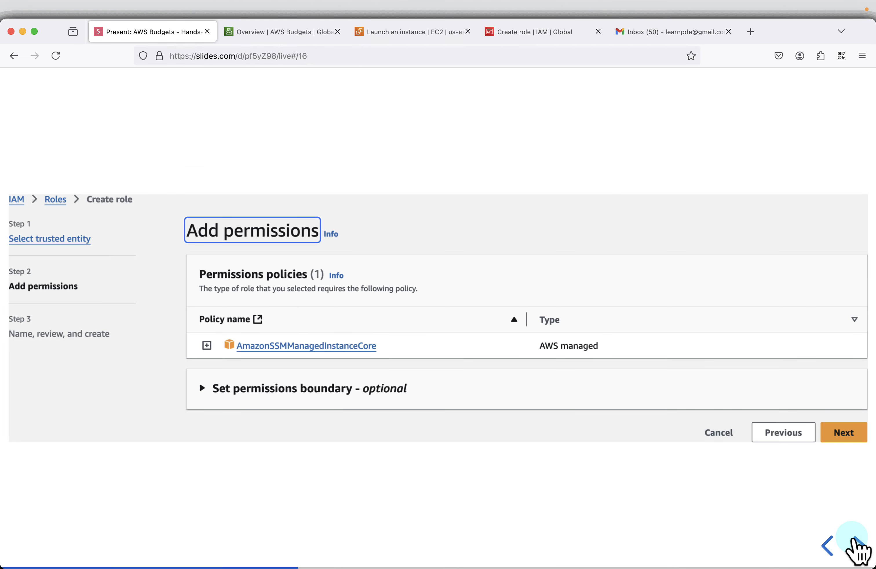
click(855, 547)
click(673, 174)
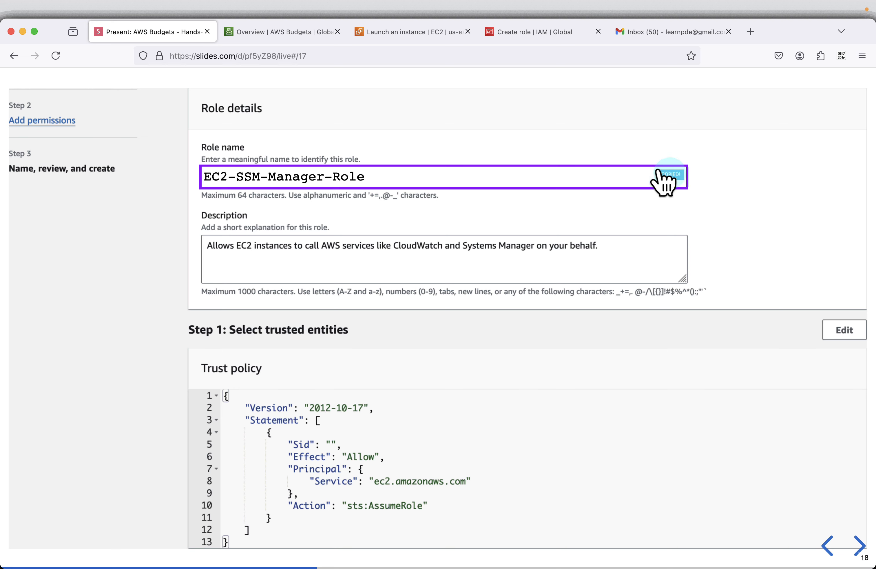
Step: Name the new IAM role EC2-SSM-Manager-Role and create it with the default description and no tags
click(524, 33)
click(406, 178)
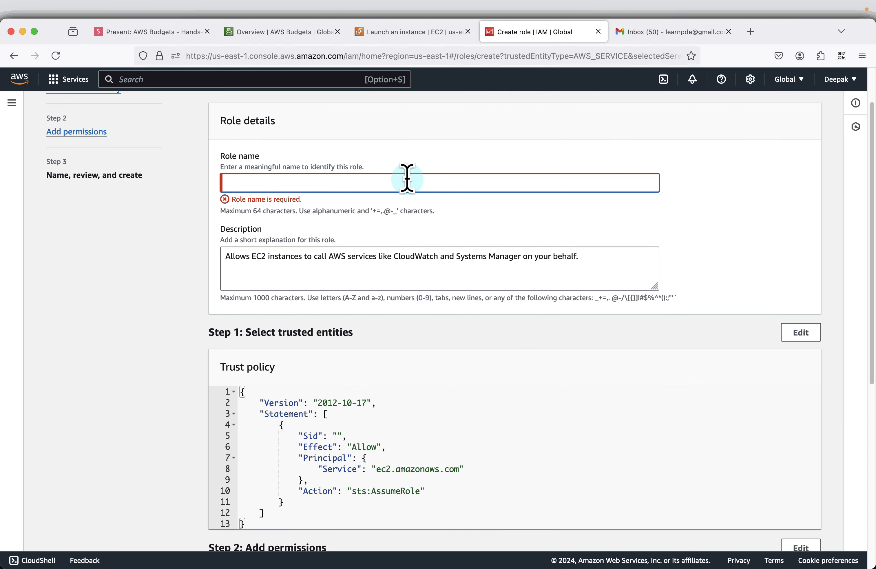
scroll(723, 292, down, 10)
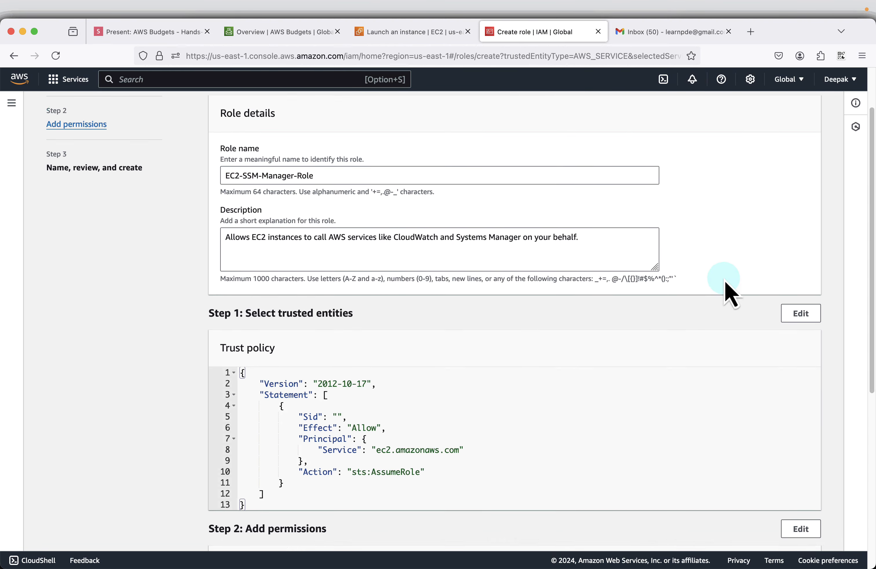
scroll(724, 277, down, 3)
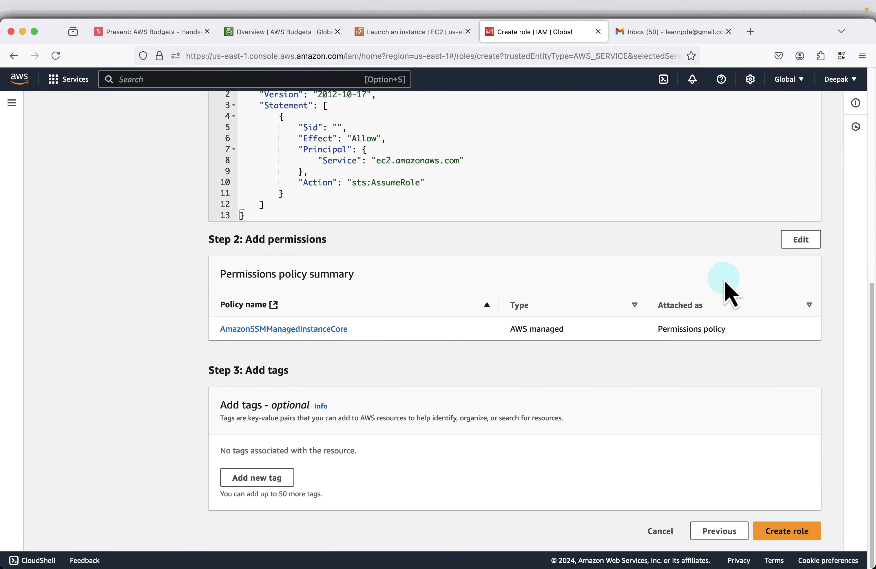
click(784, 528)
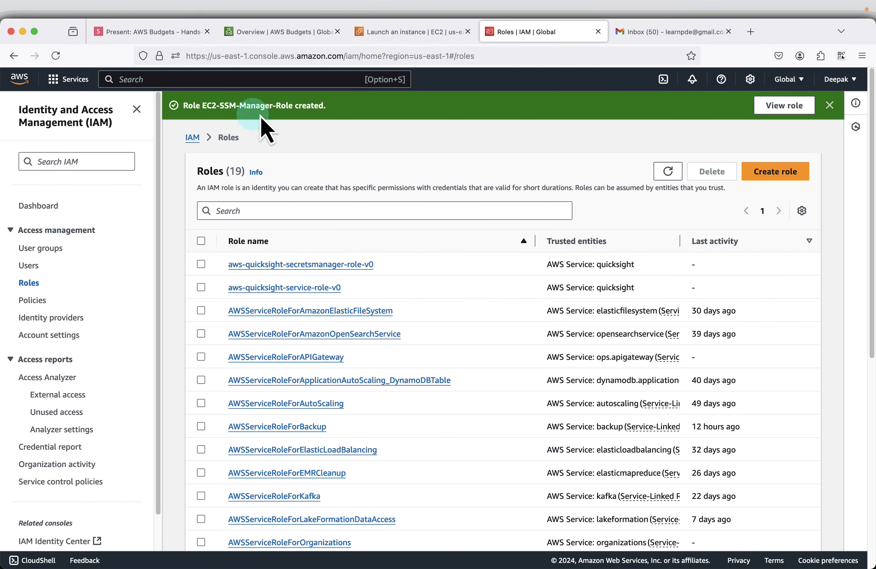
Step: Refresh the IAM instance profiles, assign EC2-SSM-Manager-Role to the EC2 instance, and try to launch it
click(420, 33)
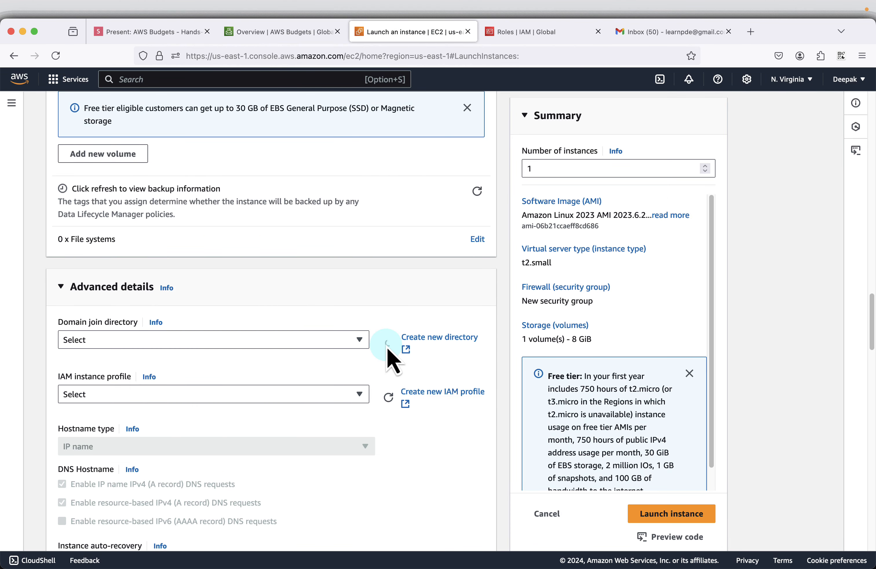
click(354, 344)
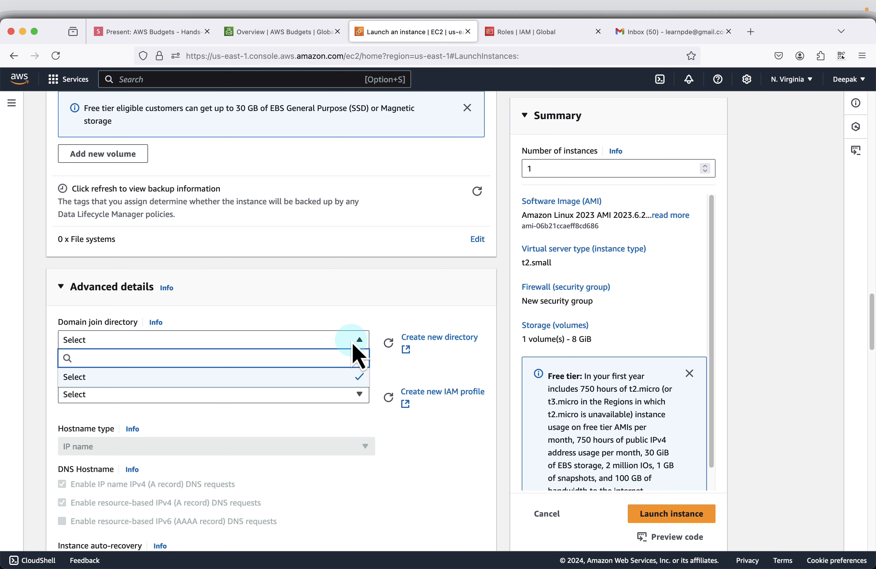
click(354, 341)
click(355, 393)
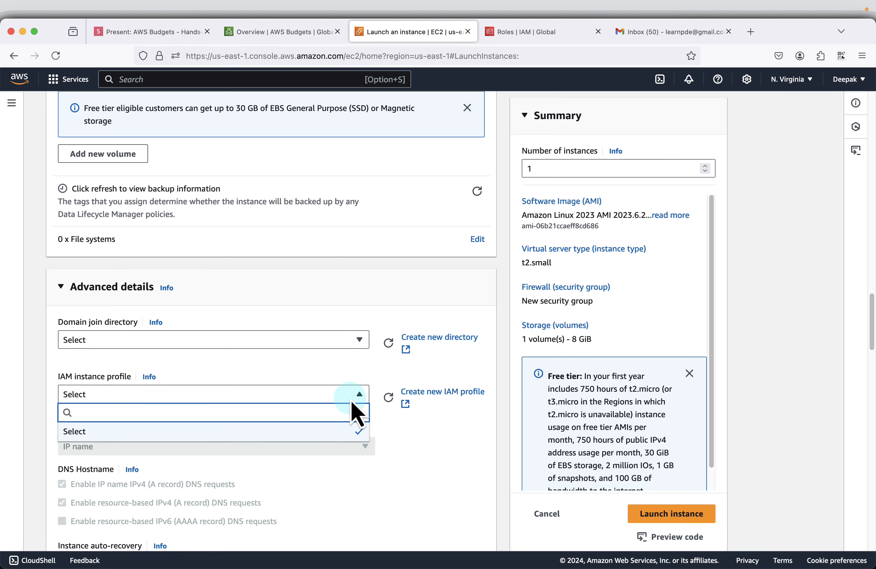
click(388, 397)
click(347, 395)
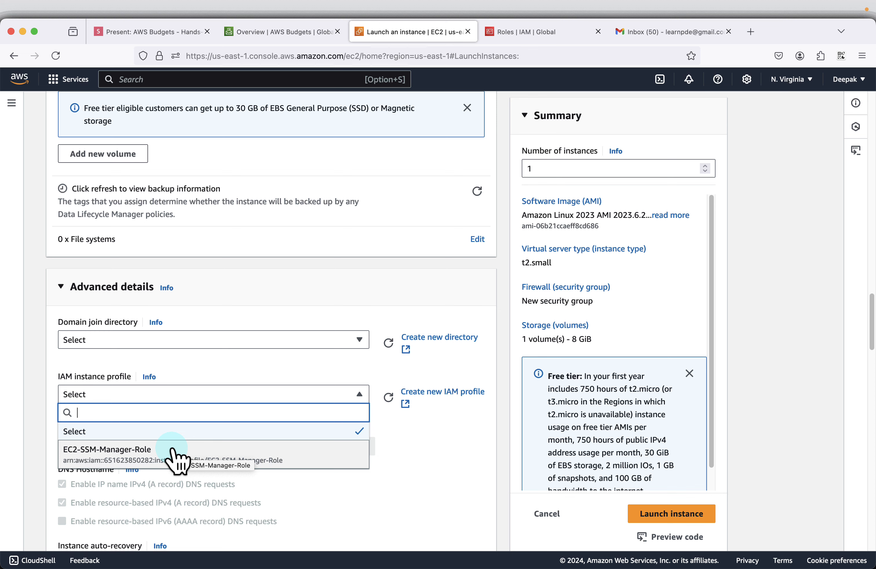
click(144, 458)
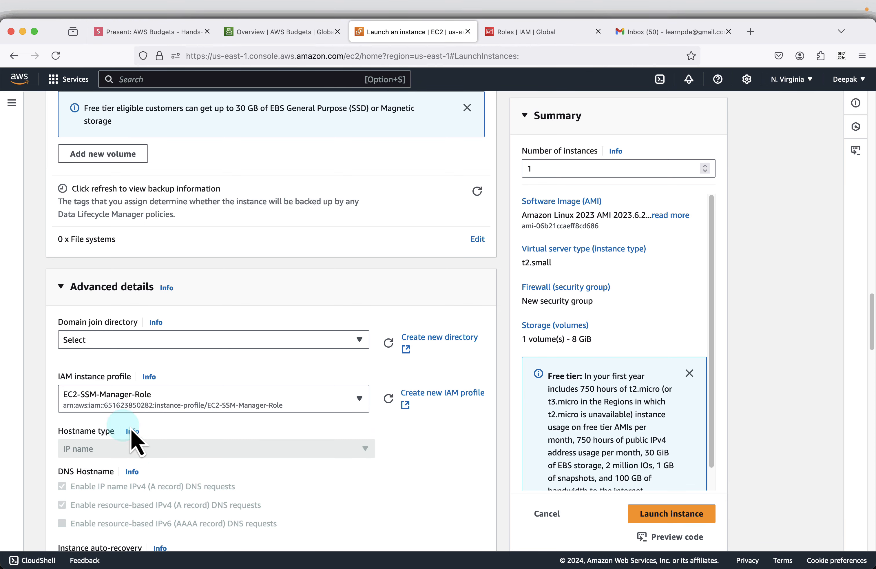
scroll(134, 442, down, 10)
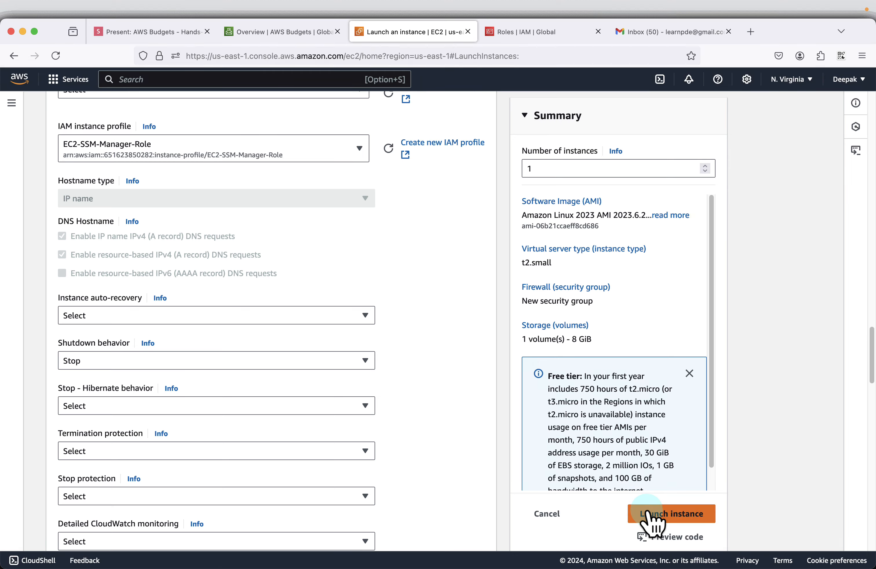
click(647, 512)
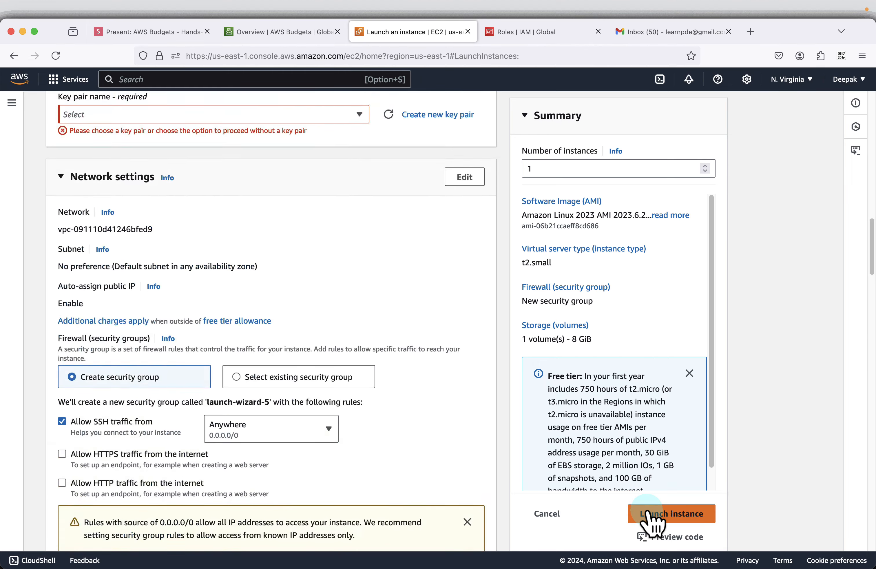
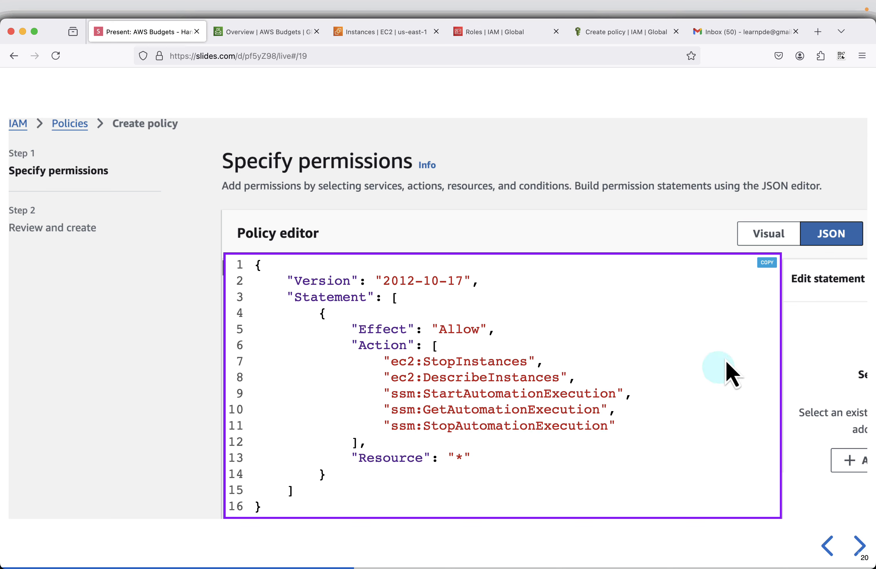
Step: Replace the policy JSON to allow ec2:StopInstances, ec2:DescribeInstances, ssm:StartAutomationExecution, ssm:GetAutomationExecution and ssm:StopAutomationExecution on resource "*", and continue to the review
click(613, 33)
click(675, 194)
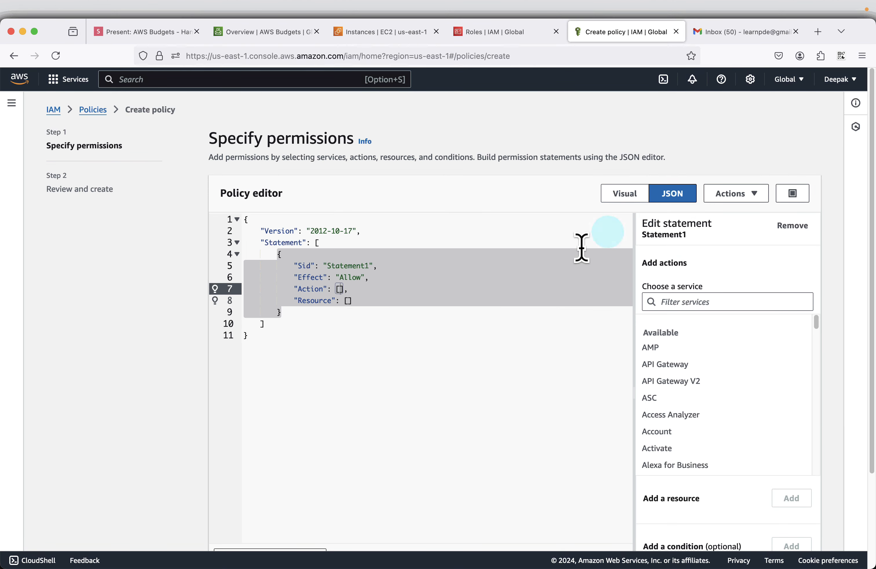
click(391, 336)
key(super+a)
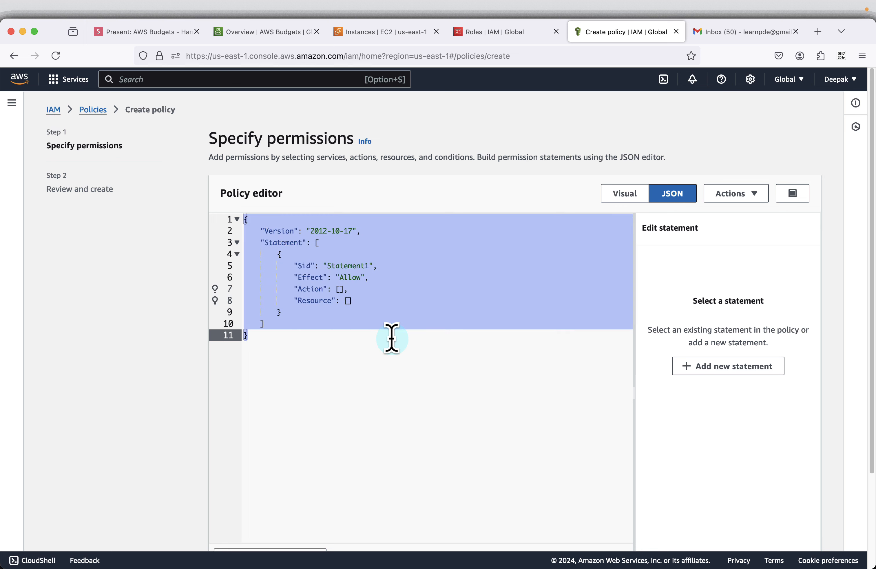
text({     "Version": "2012-10-17",     "Statement": [         {             "Effect": "Allow",             "Action": [                 "ec2:StopInstances",                 "ec2:DescribeInstances",                 "ssm:StartAutomationExecution",                 "ssm:GetAutomationExecution",                 "ssm:StopAutomationExecution"             ],             "Resource": "*"         }     ] })
scroll(627, 355, down, 3)
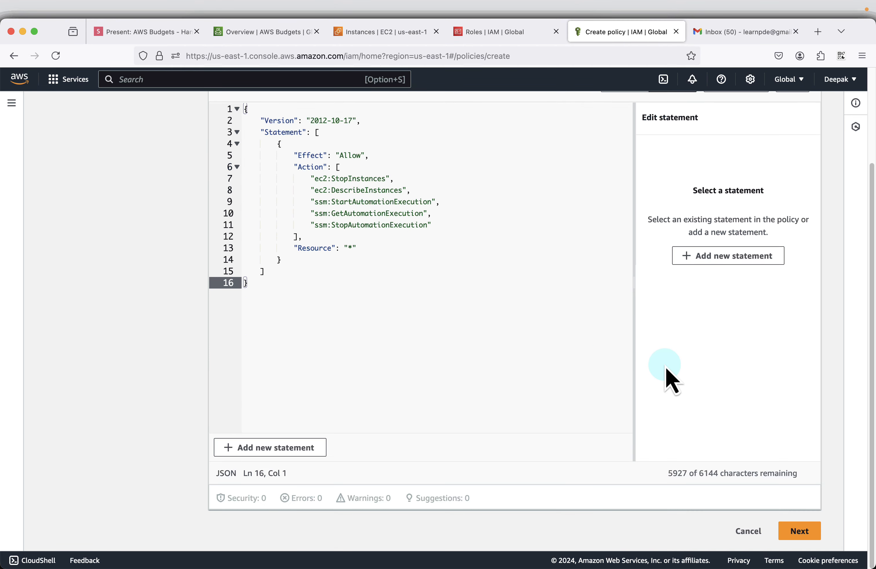
click(799, 540)
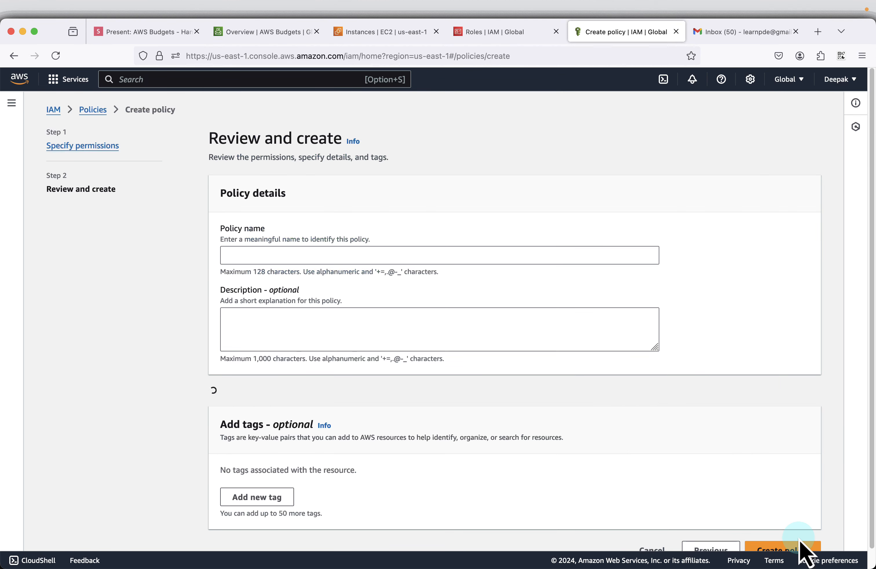
Step: Name the policy Sytems-Manager-Inline-Policy, copying the name from the presentation slides, and create it
click(267, 251)
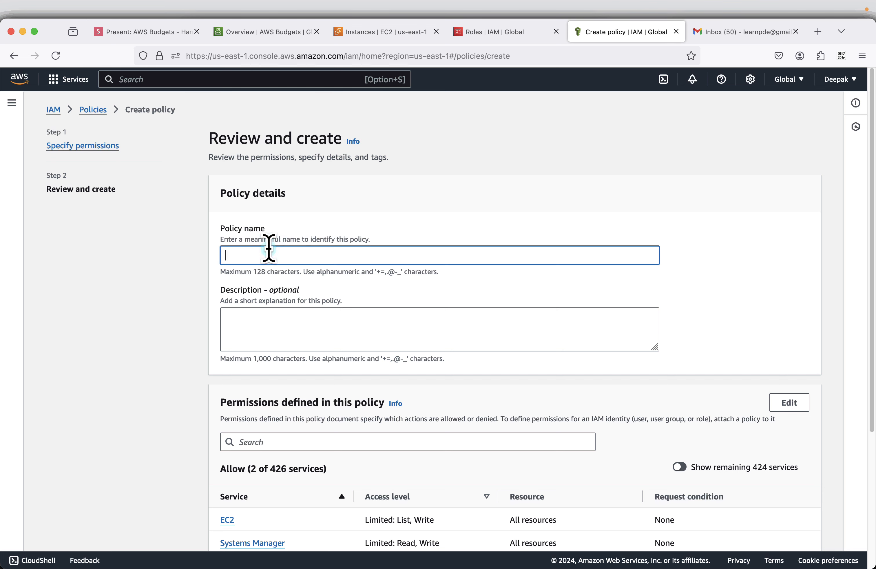
click(156, 37)
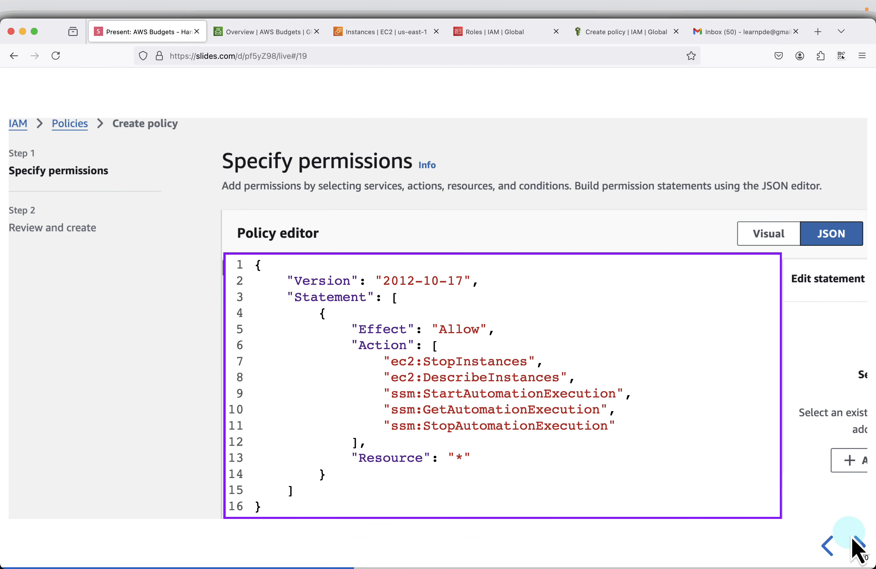
click(855, 545)
mouse_move(679, 224)
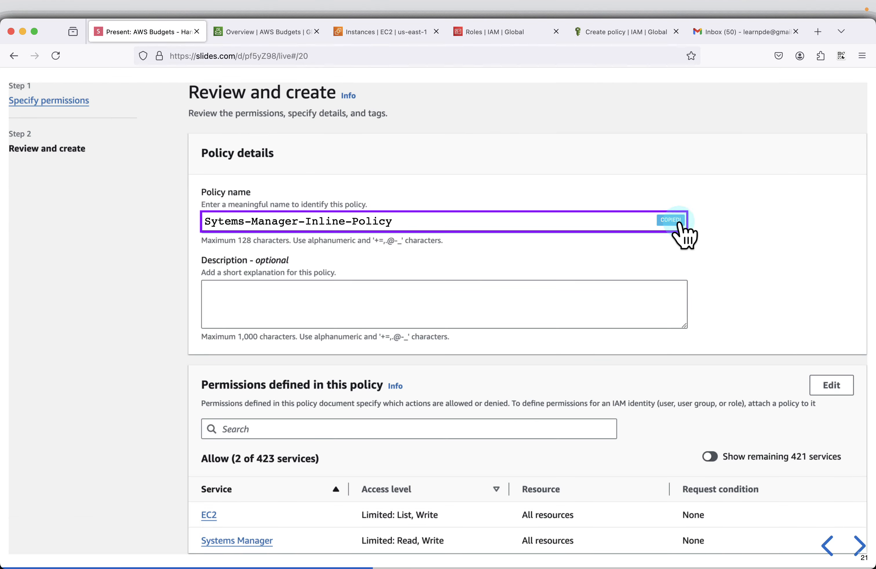
click(628, 33)
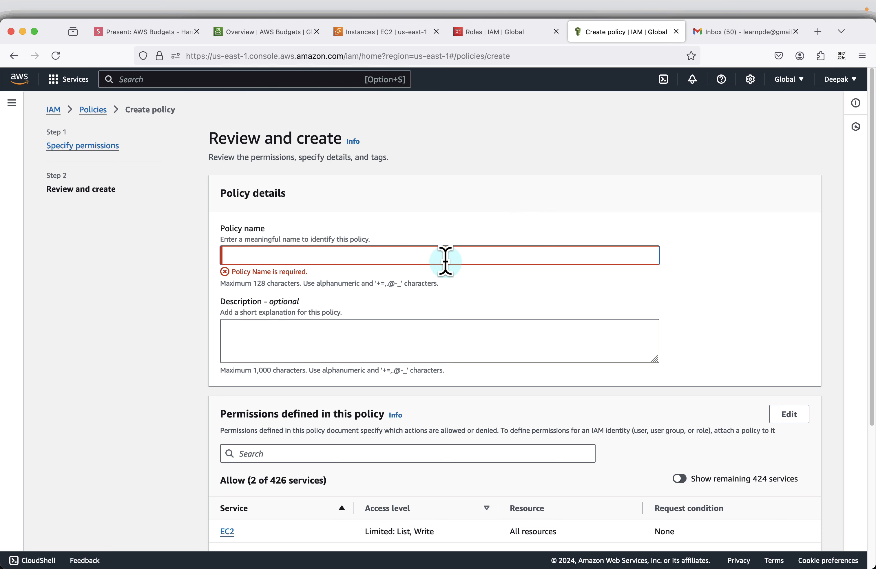
key(super+v)
scroll(758, 299, down, 5)
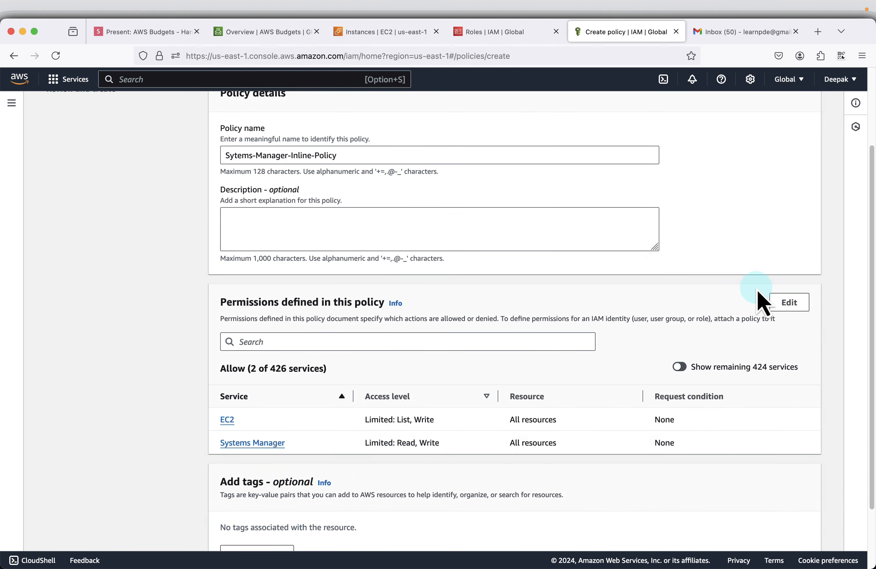
click(784, 531)
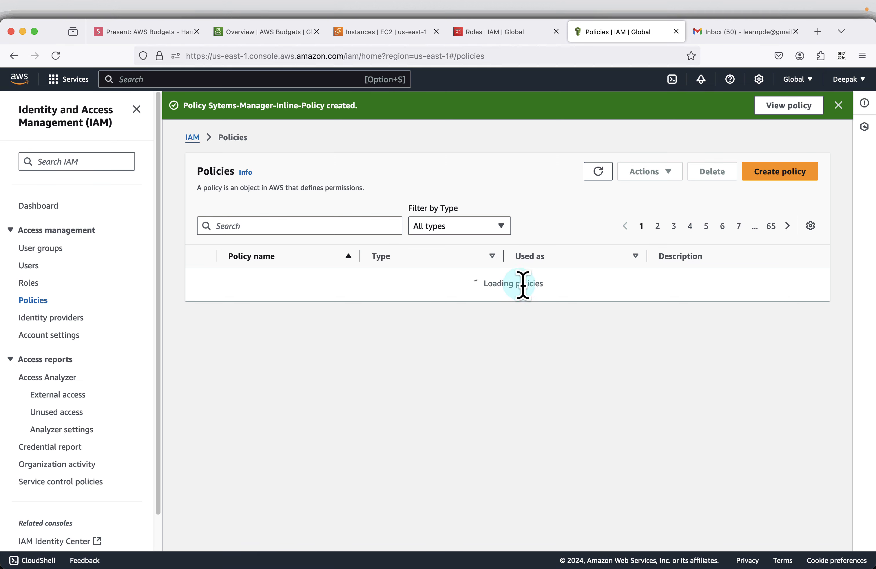
Step: Check the next slide for the role settings, and start an IAM role for an AWS service with the Budgets use case
click(143, 33)
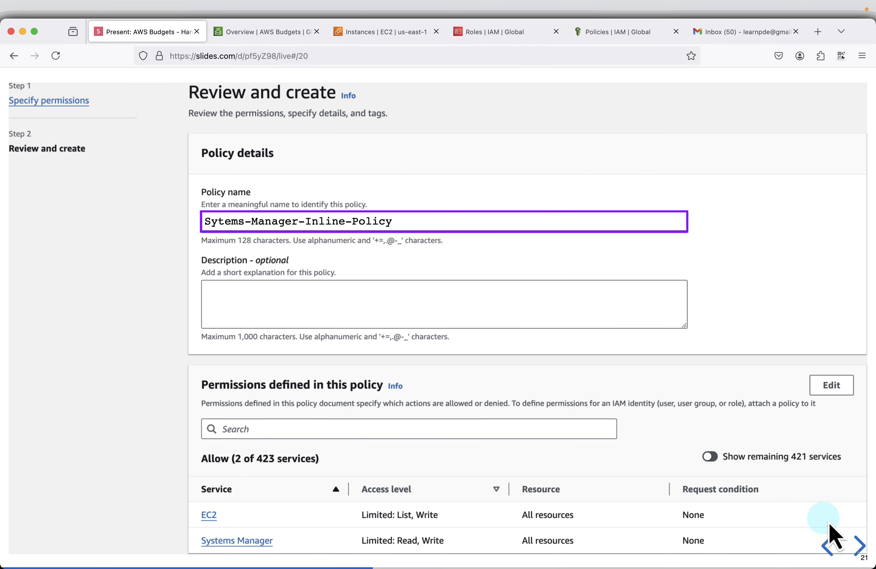
click(859, 546)
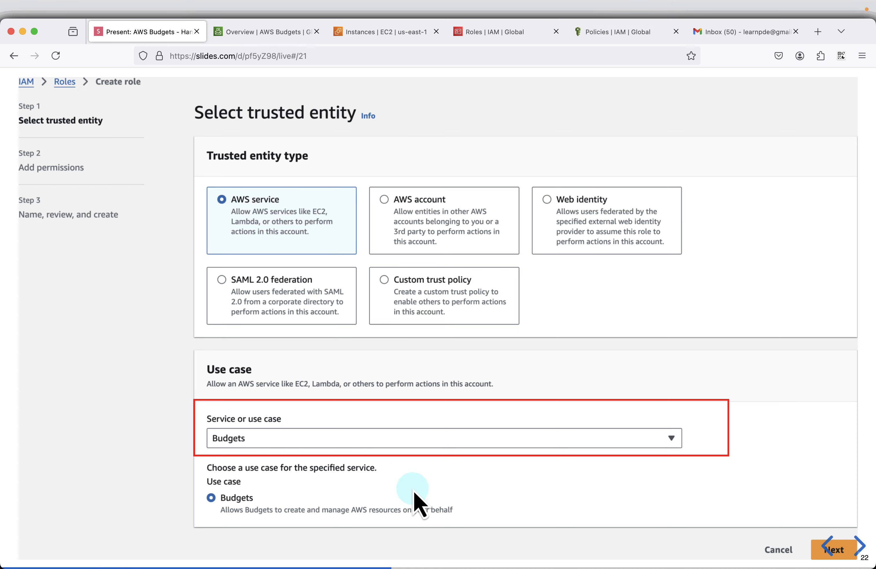
click(487, 33)
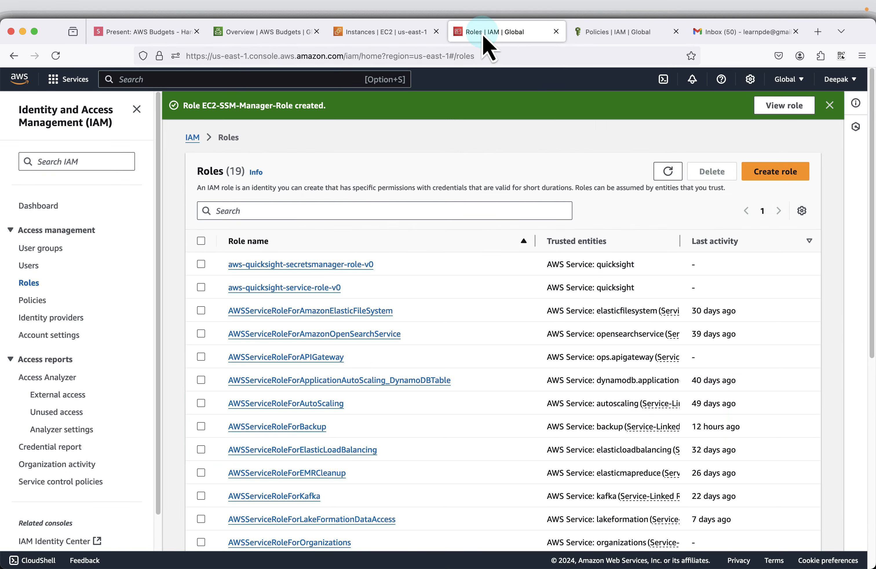
click(779, 173)
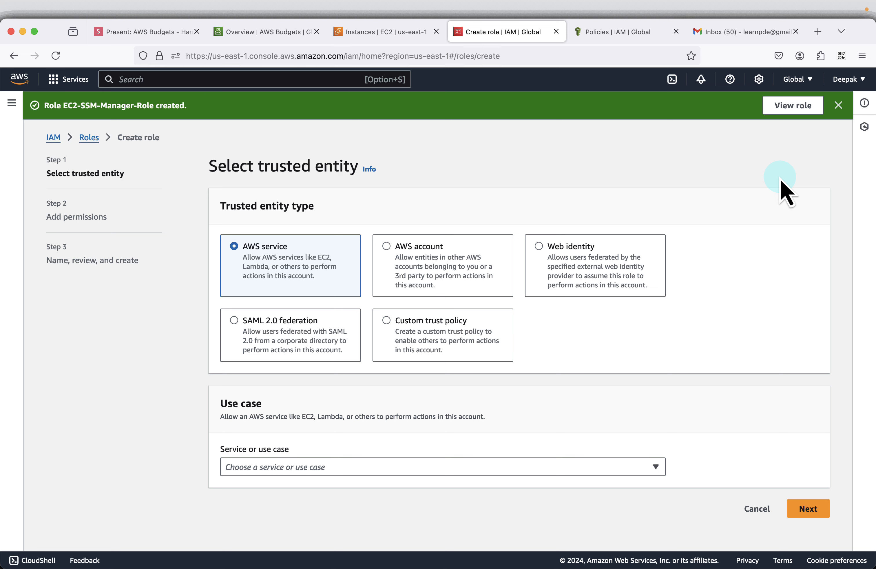
click(332, 469)
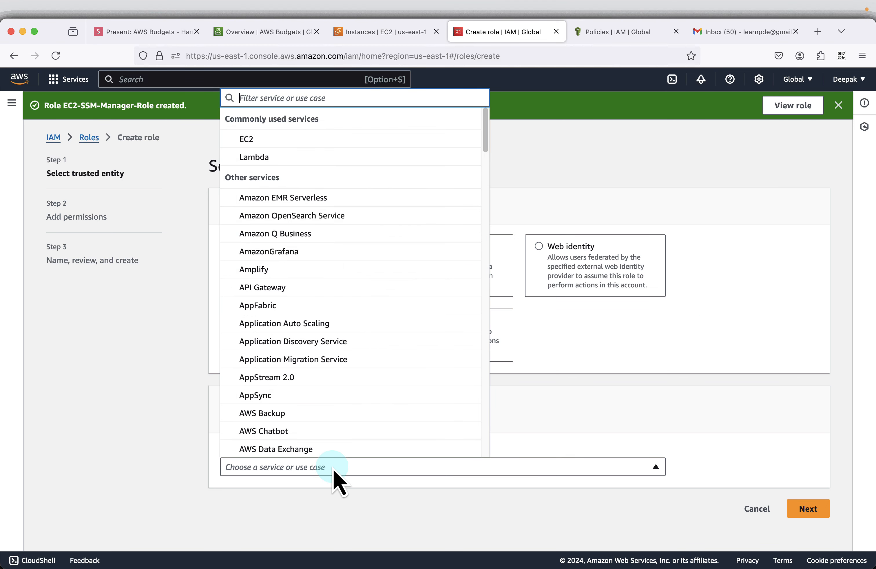
text(bud)
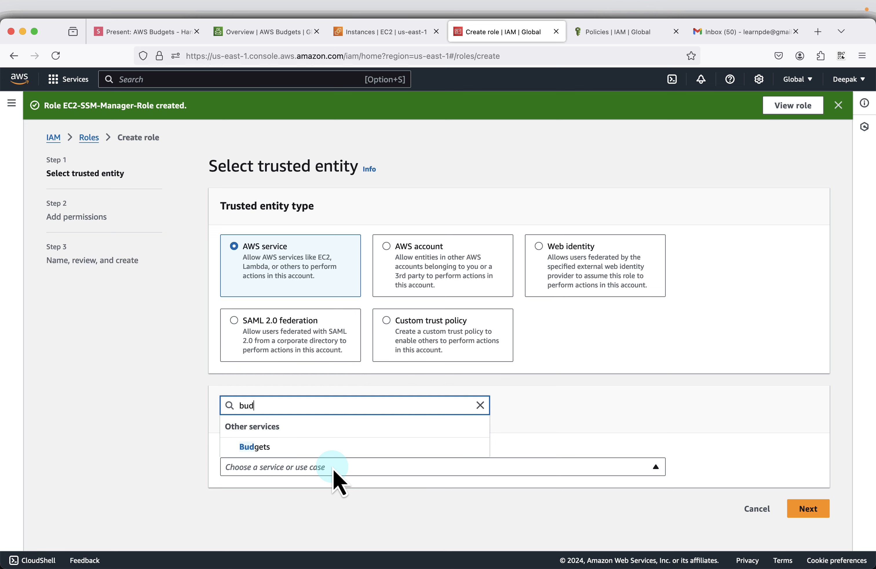
click(244, 447)
scroll(353, 479, down, 2)
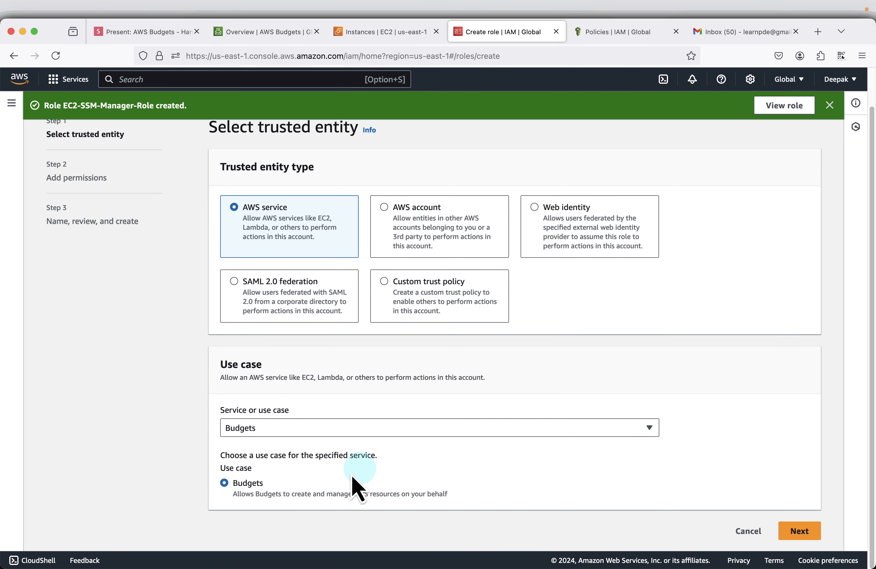
Step: Attach Sytems-Manager-Inline-Policy to the new Budgets role, finding it by the policy name copied from the presentation slides, and continue to the review
click(799, 531)
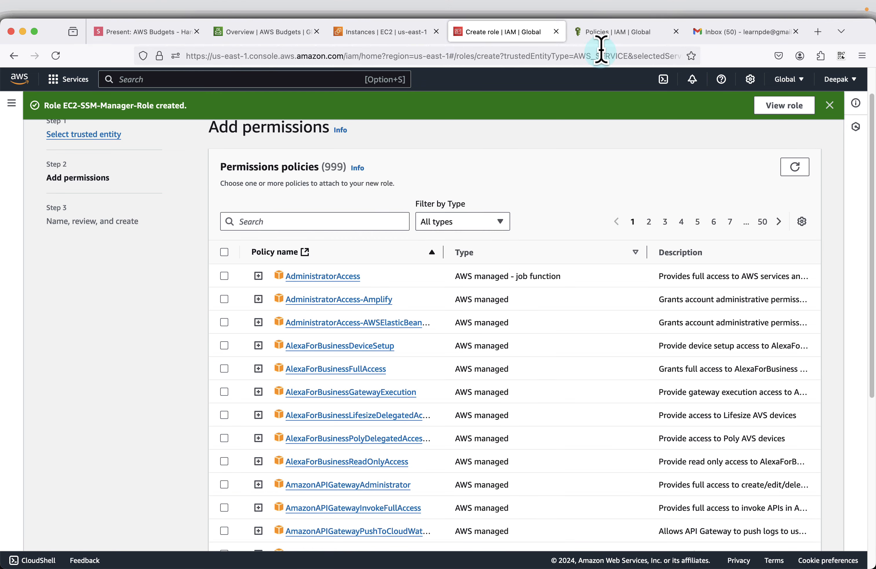
click(159, 37)
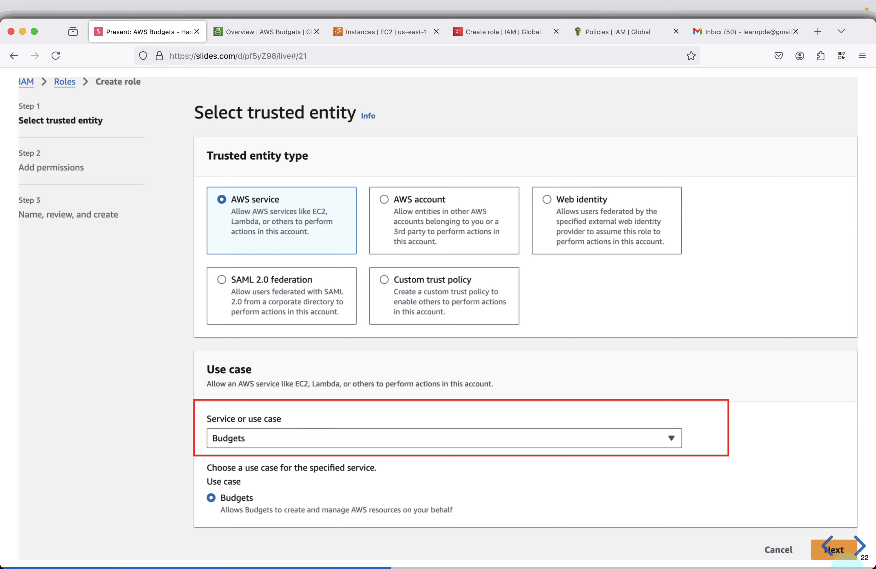
click(858, 546)
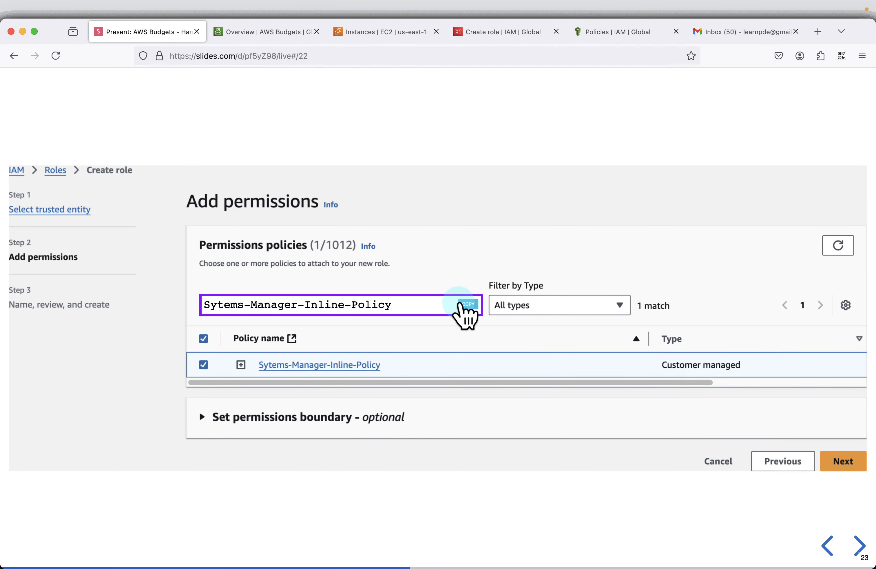
click(491, 35)
click(355, 222)
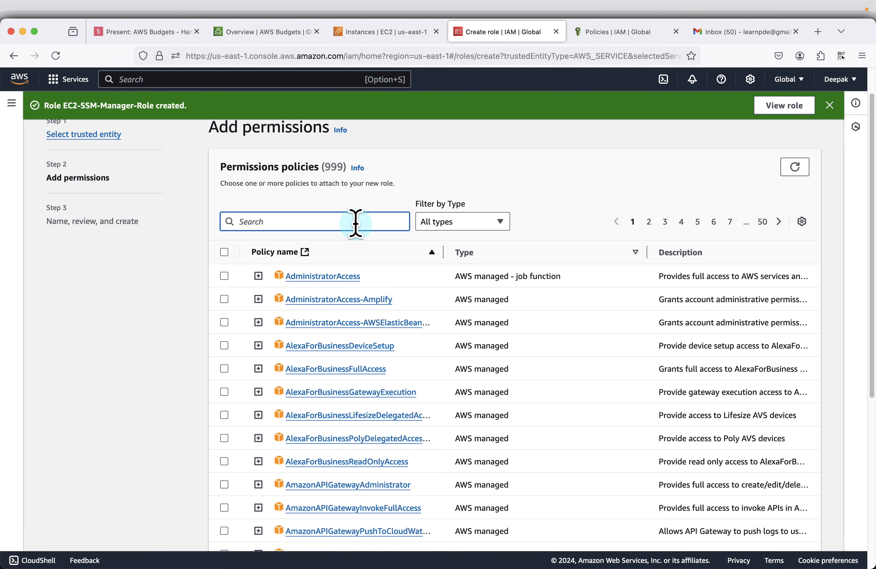
key(super+v)
click(224, 317)
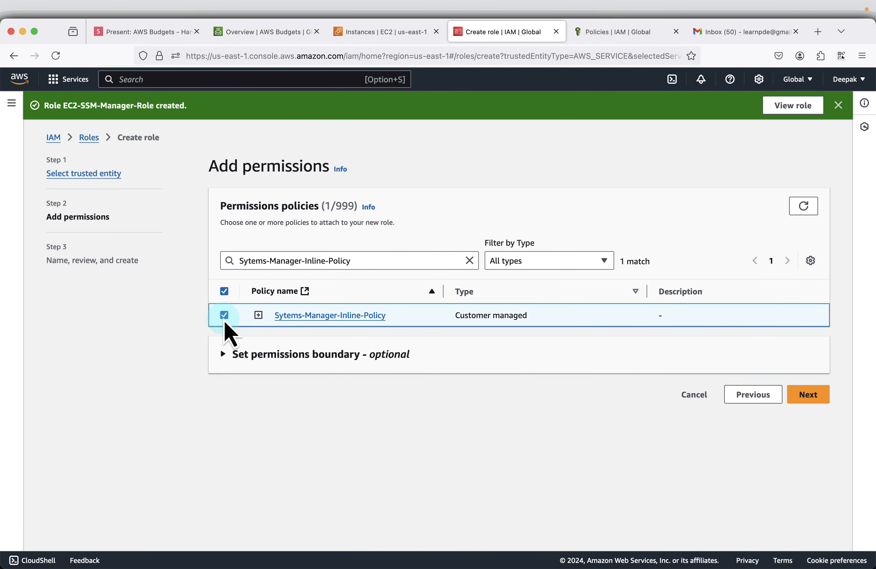
click(807, 395)
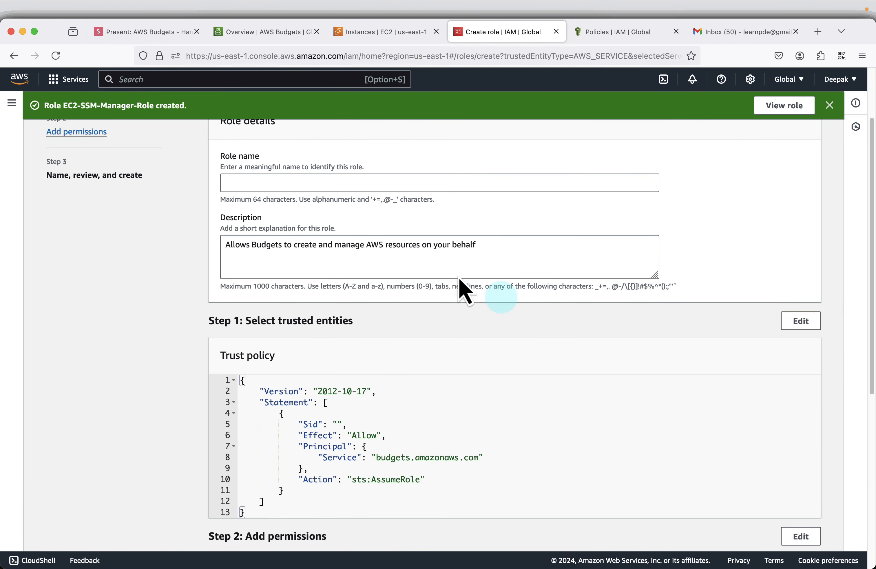
Step: Name the role BudgetActions-Role, copying the name from the next slide, and create it
click(162, 33)
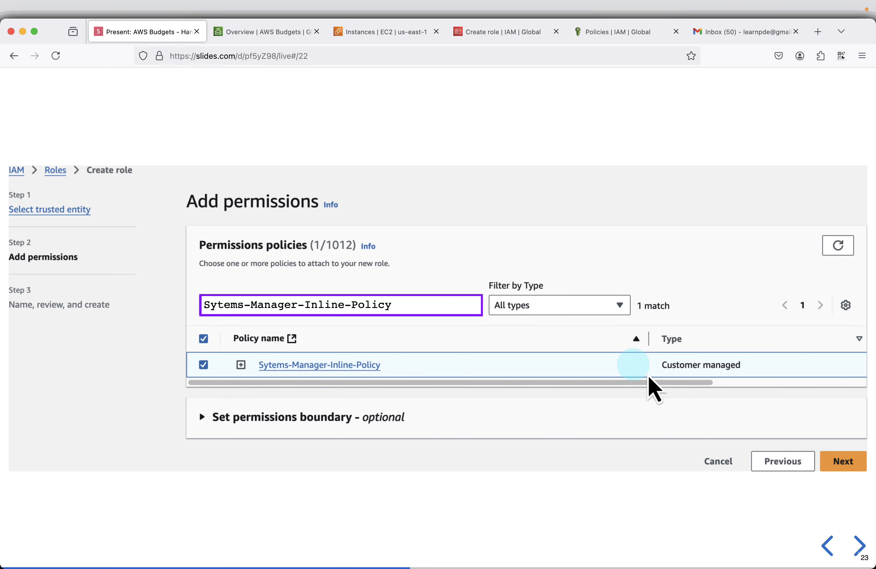
click(855, 545)
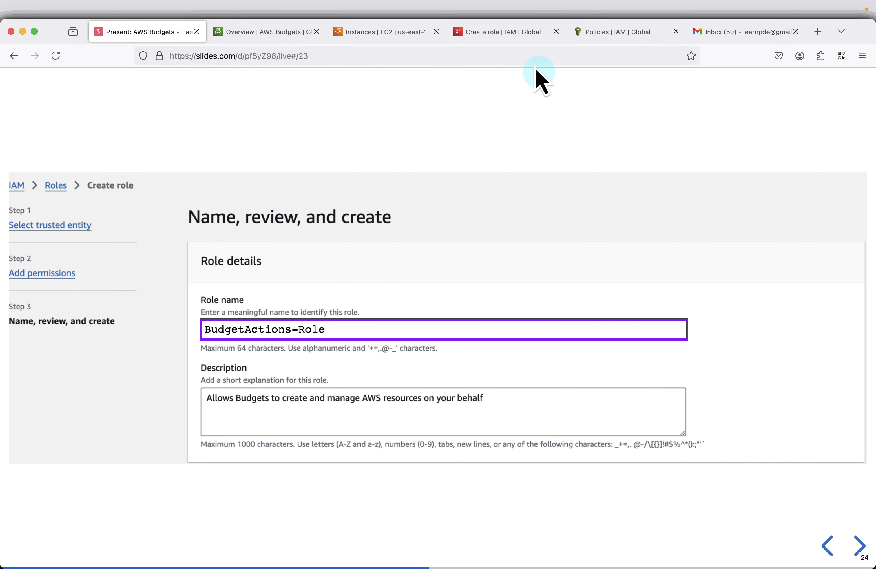
click(501, 34)
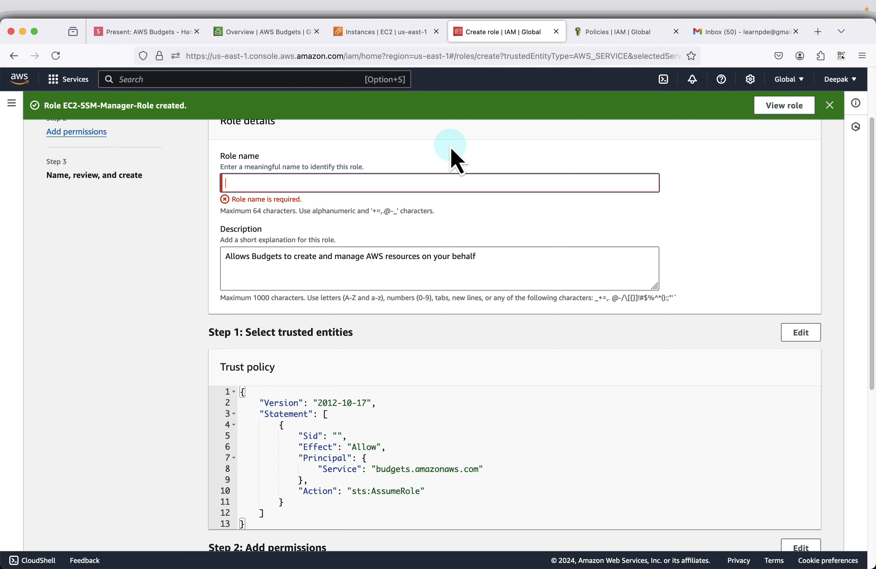
key(super+v)
scroll(698, 219, down, 10)
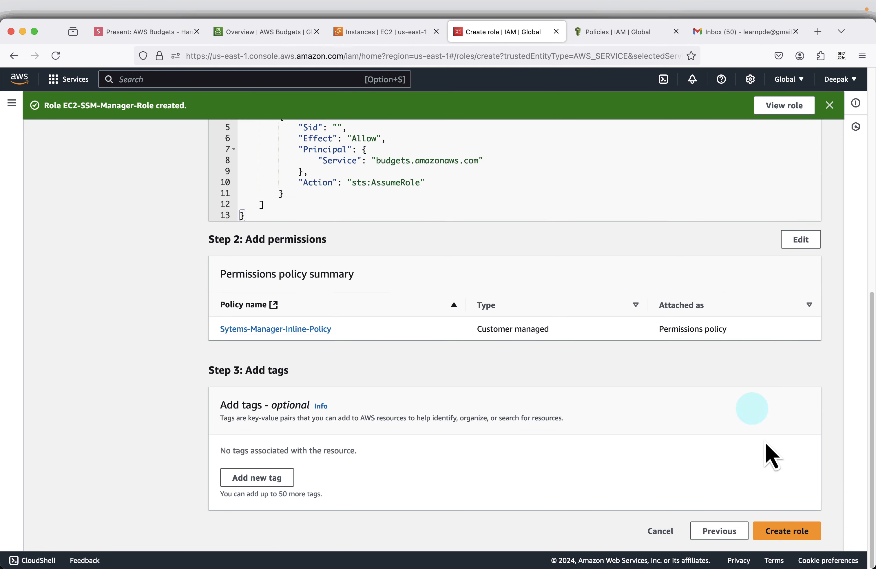
click(779, 536)
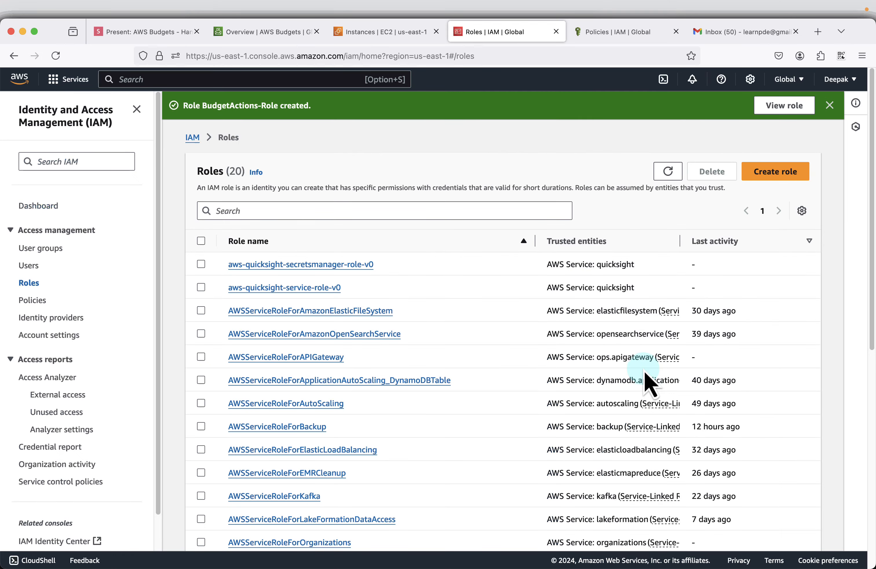
Step: Read through the following presentation slides up to the setup and budget type of the third budget
click(148, 32)
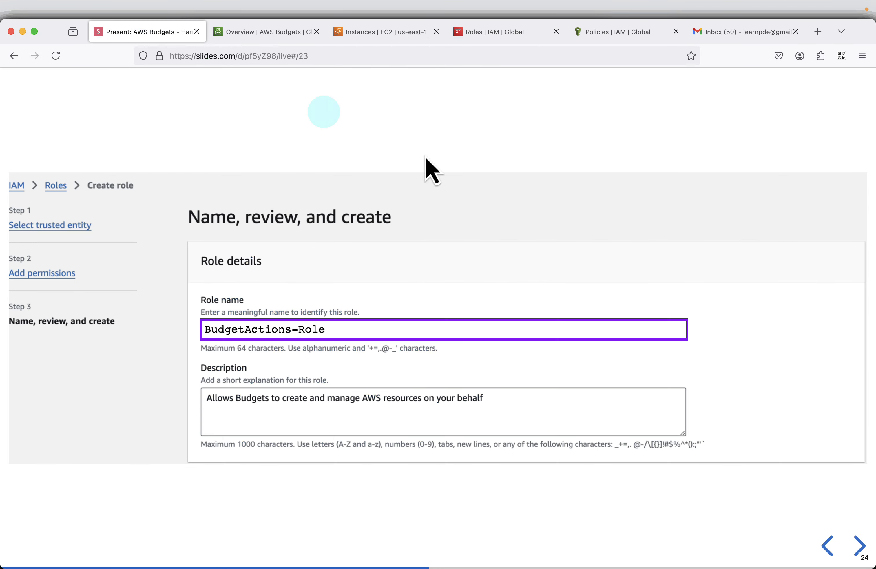
click(859, 547)
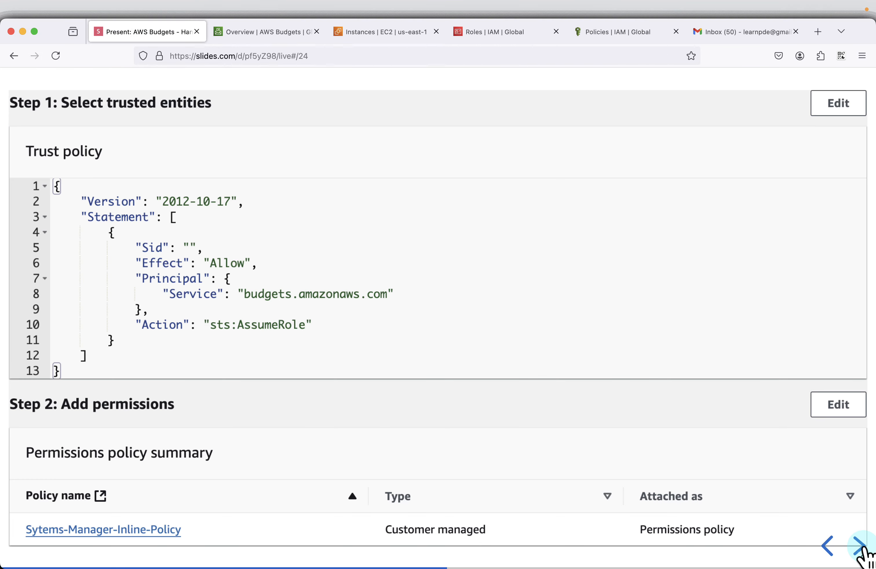
click(860, 546)
click(859, 546)
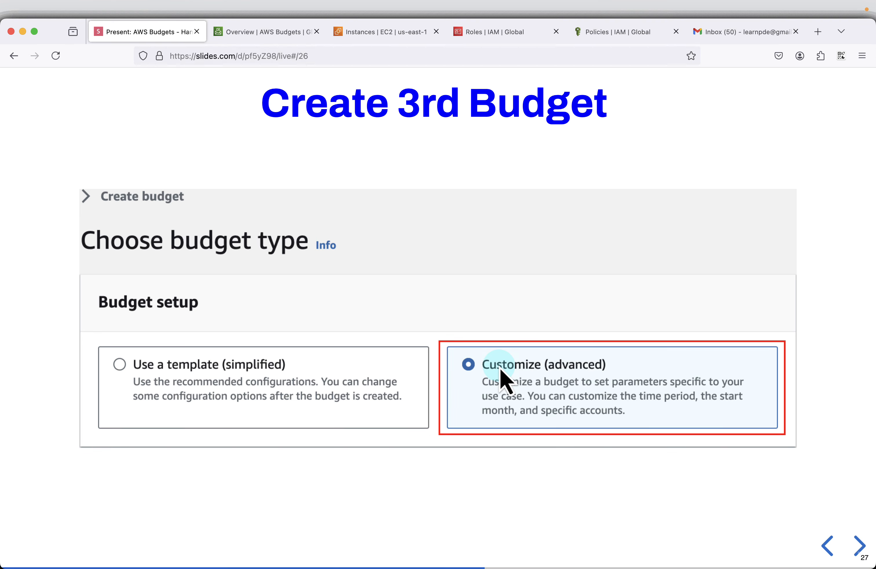
click(859, 546)
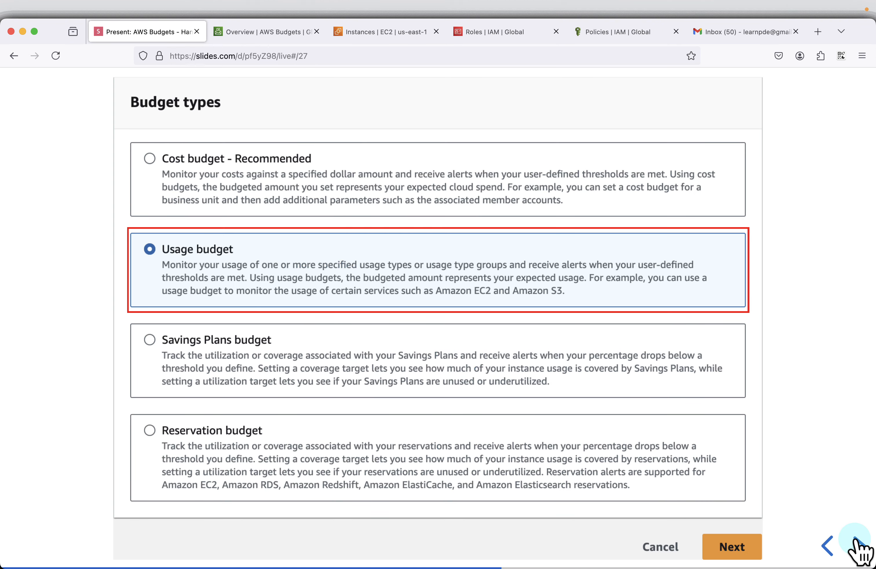
click(288, 285)
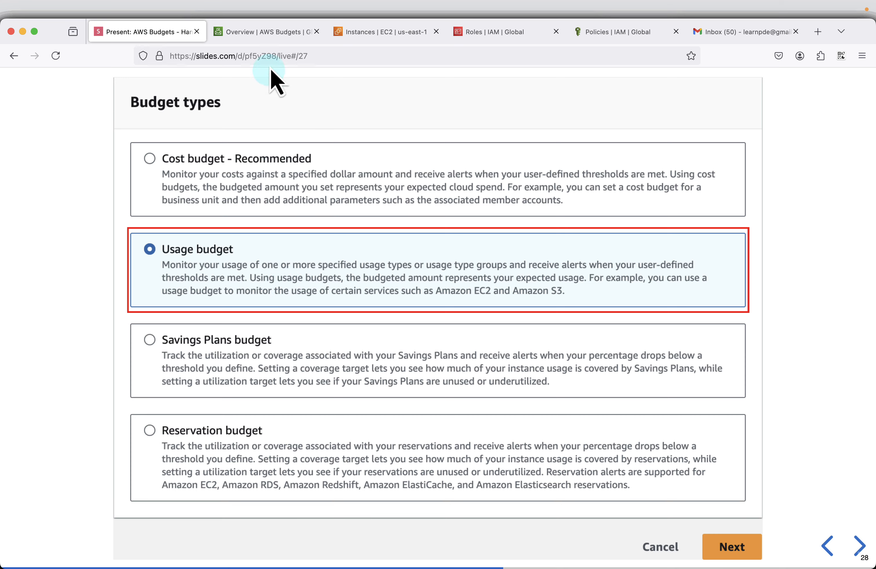
Step: Return to the AWS Budgets overview and start a new budget with the Customize (advanced) setup
click(272, 34)
click(691, 384)
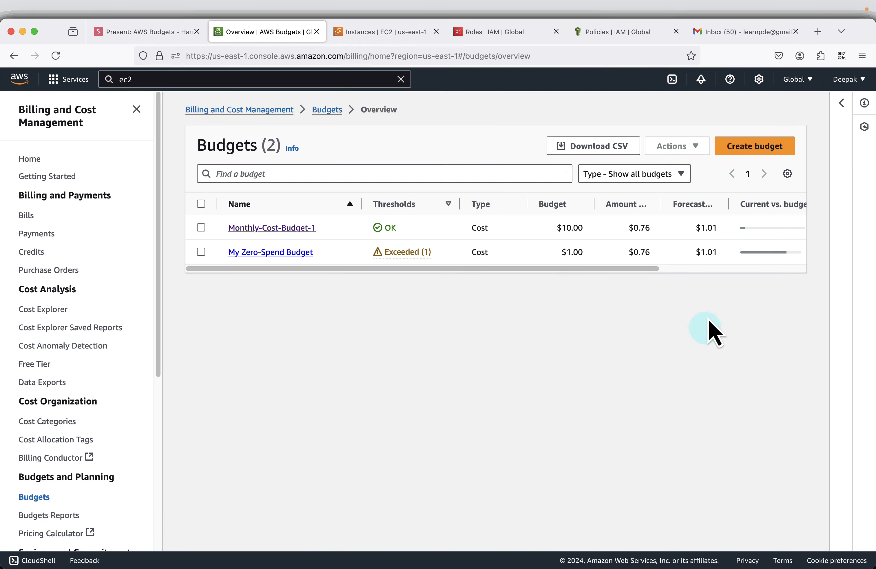
click(753, 149)
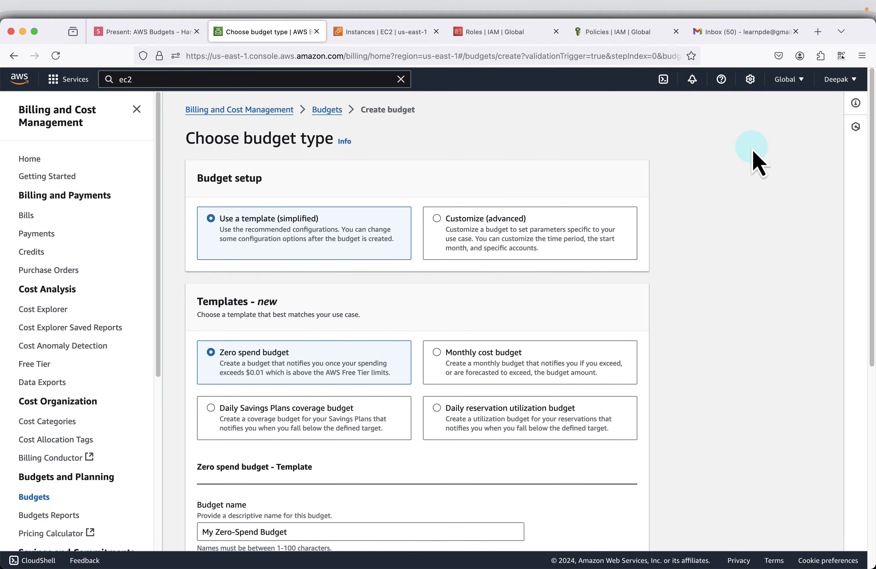
click(496, 219)
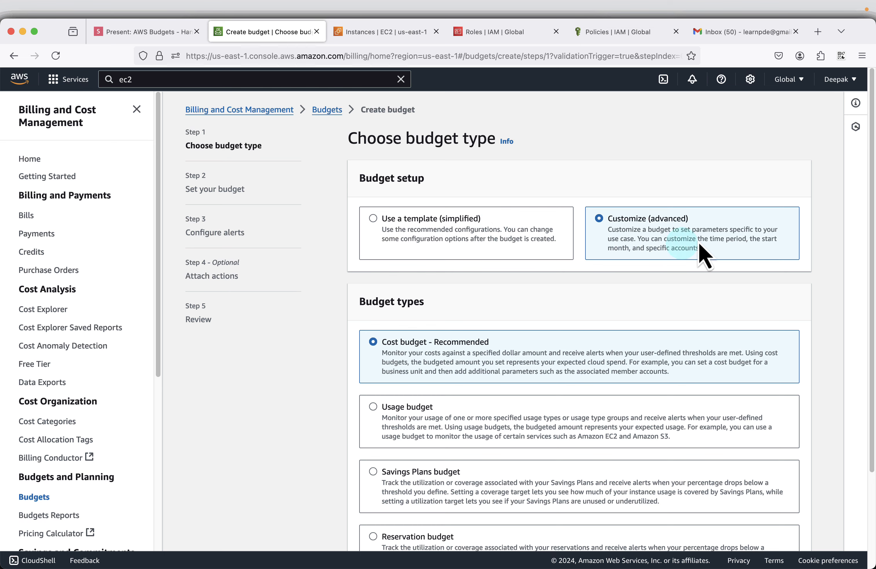
scroll(726, 289, down, 5)
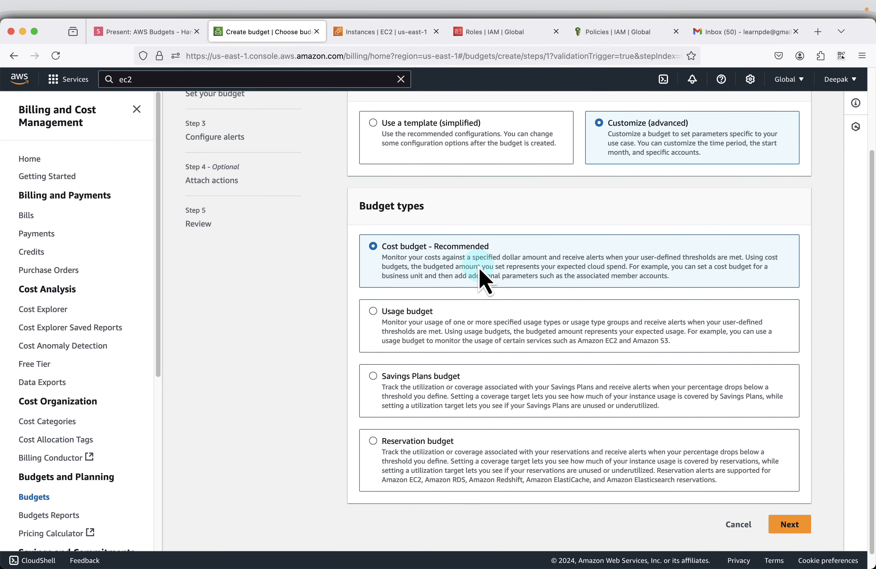
click(414, 313)
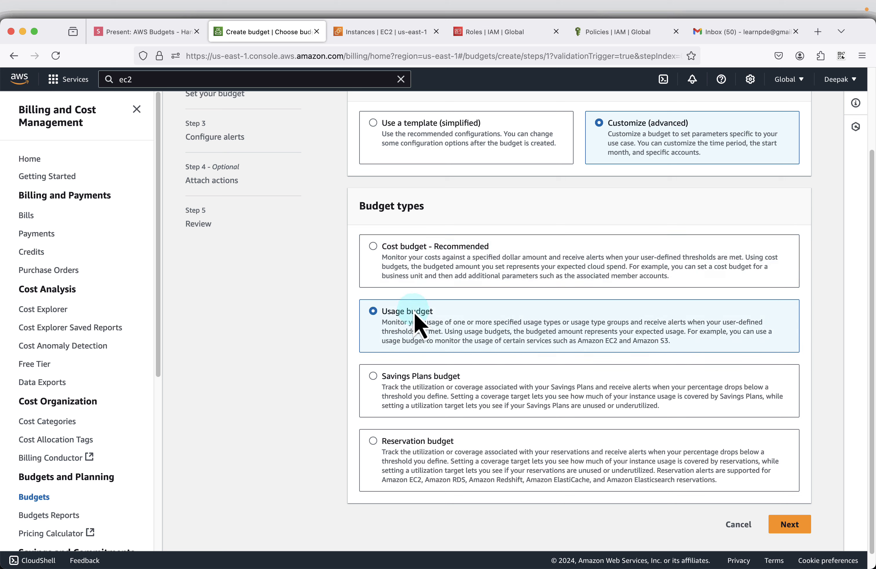
click(439, 382)
click(447, 452)
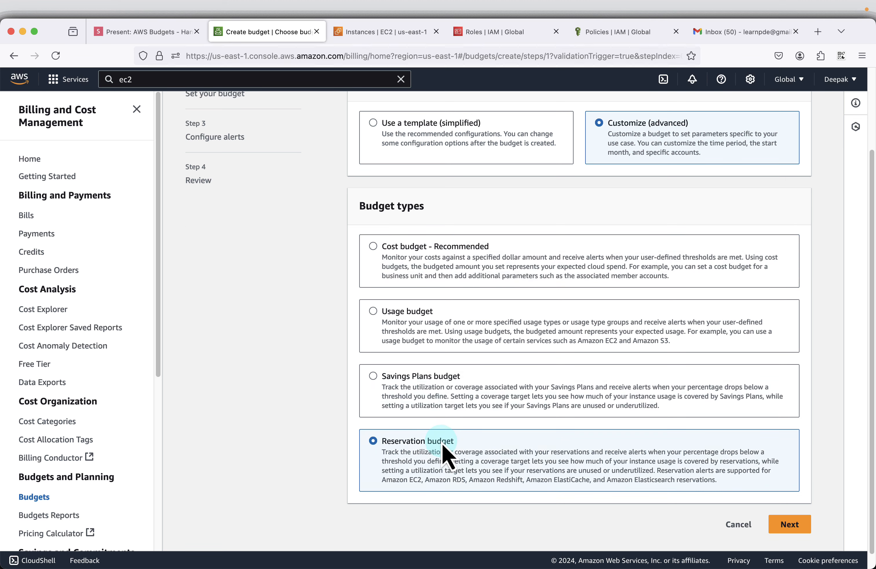
click(447, 384)
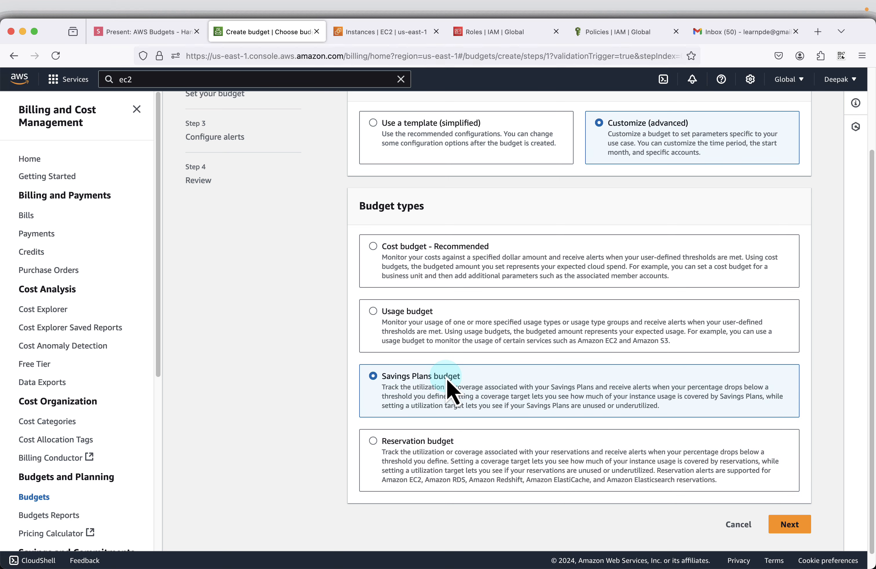
click(430, 445)
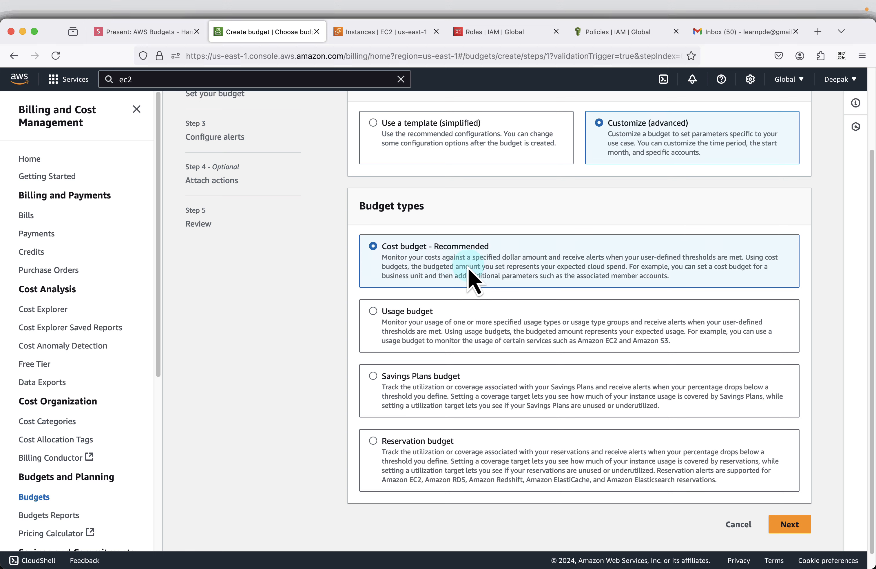
Step: Choose the Usage budget type and continue to setting up the budget
click(412, 316)
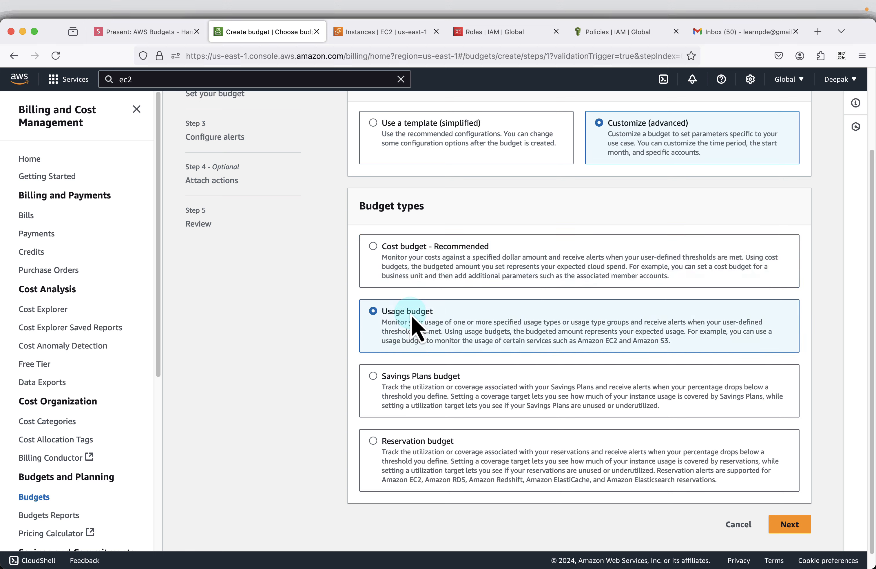
click(792, 531)
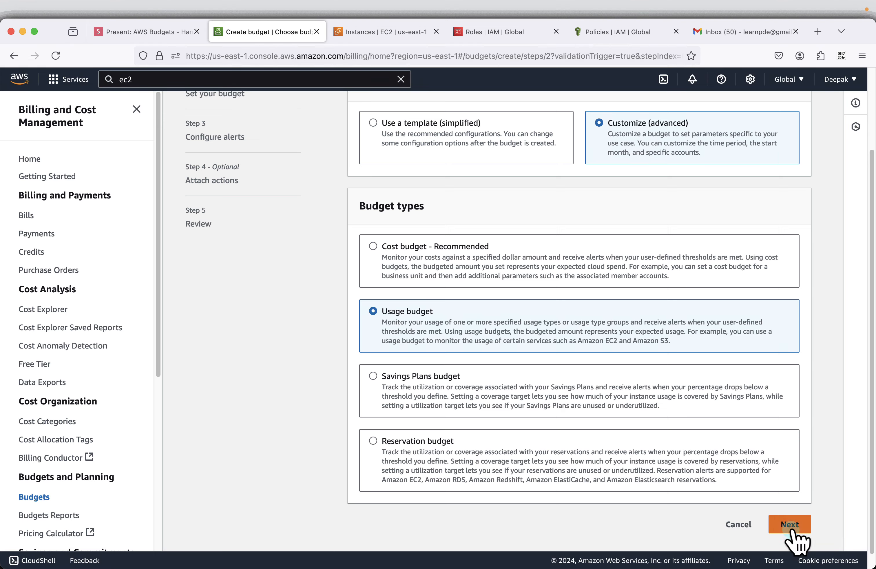
Step: Name the usage budget EC2-Hours-Budget, taking the name from the presentation slides
scroll(521, 303, down, 2)
scroll(518, 297, down, 3)
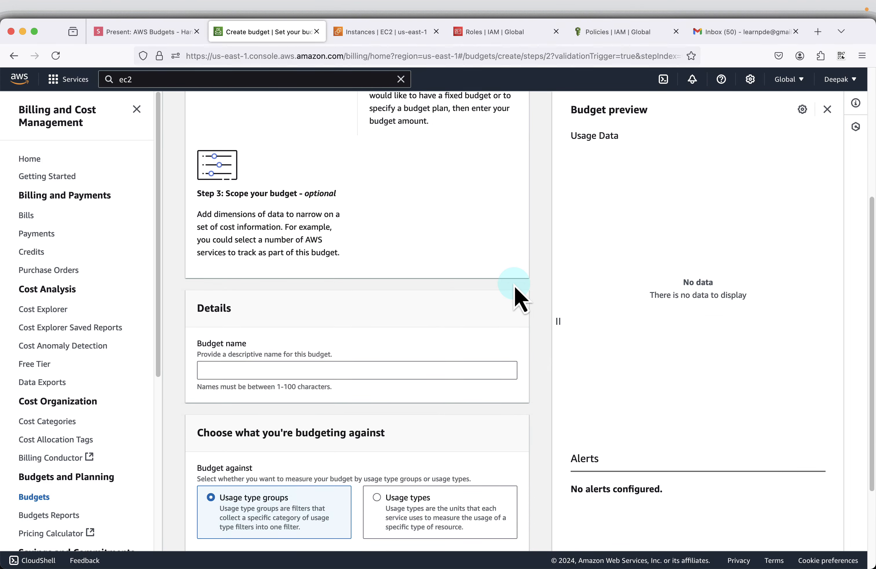
click(270, 372)
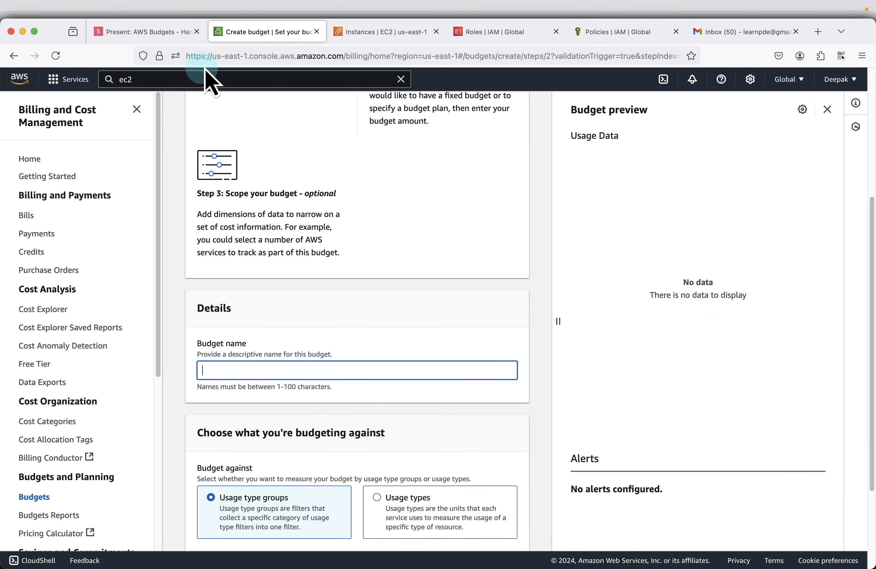
click(158, 33)
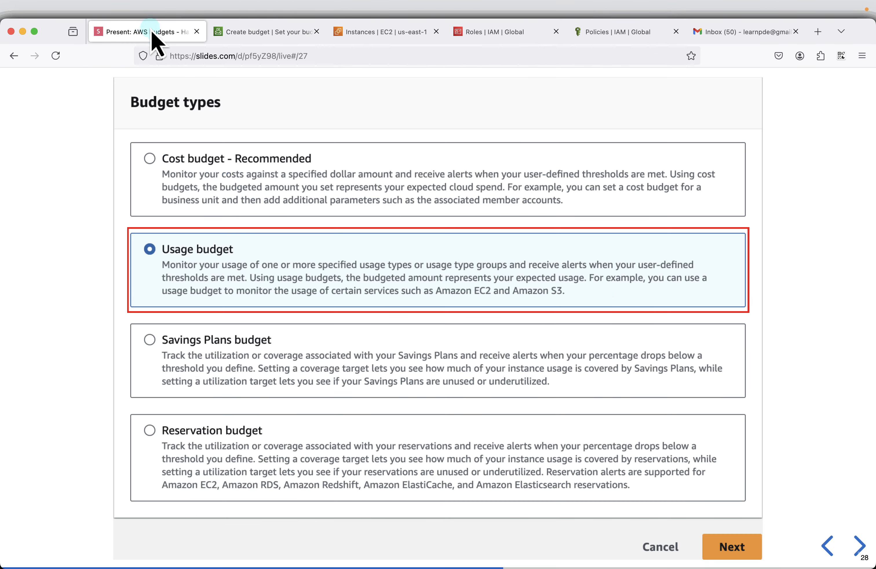
click(859, 546)
click(859, 546)
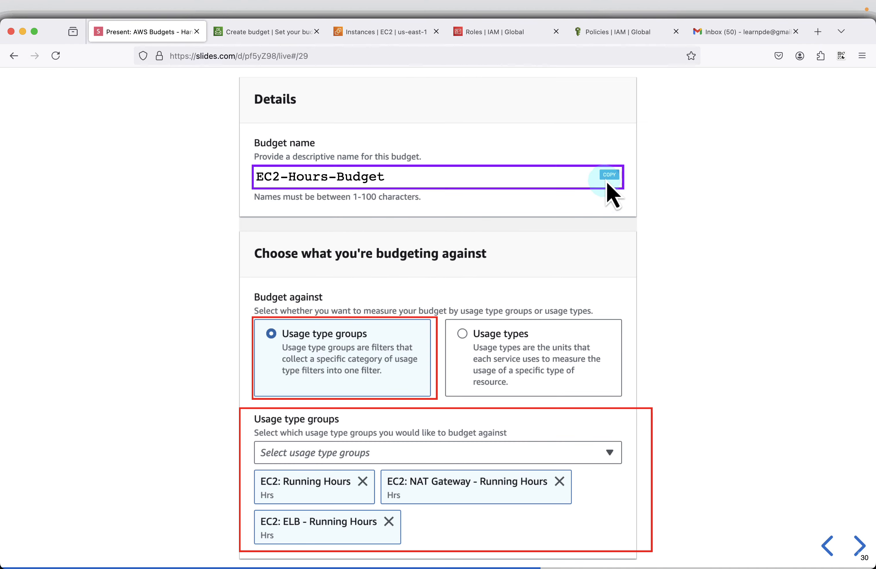
click(248, 32)
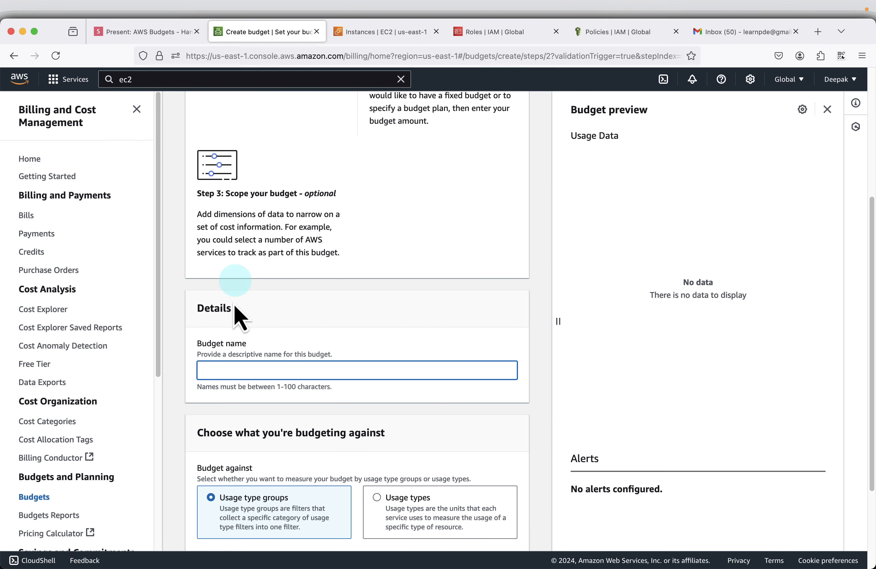
text(EC2-Hours-Budget)
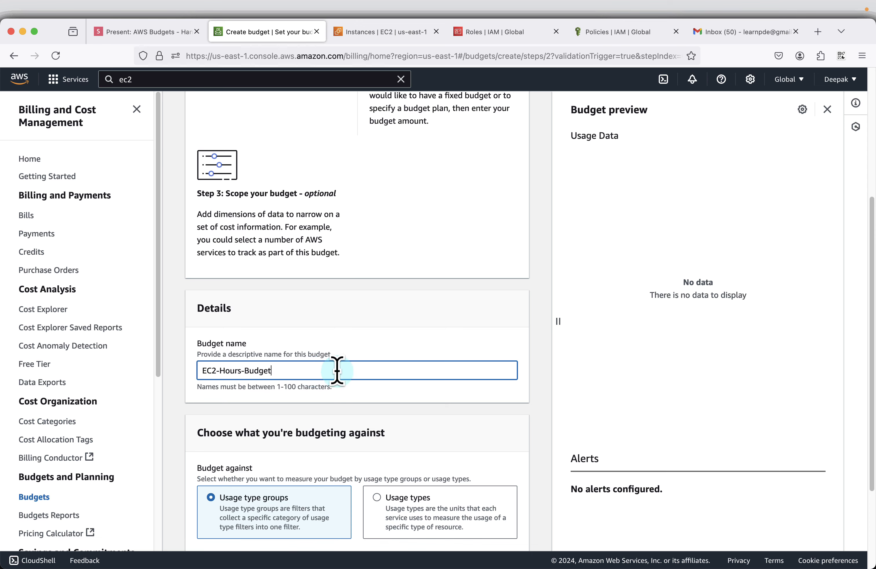
Step: Check the presentation slide for the usage type groups to budget against and return to the budget form
click(153, 33)
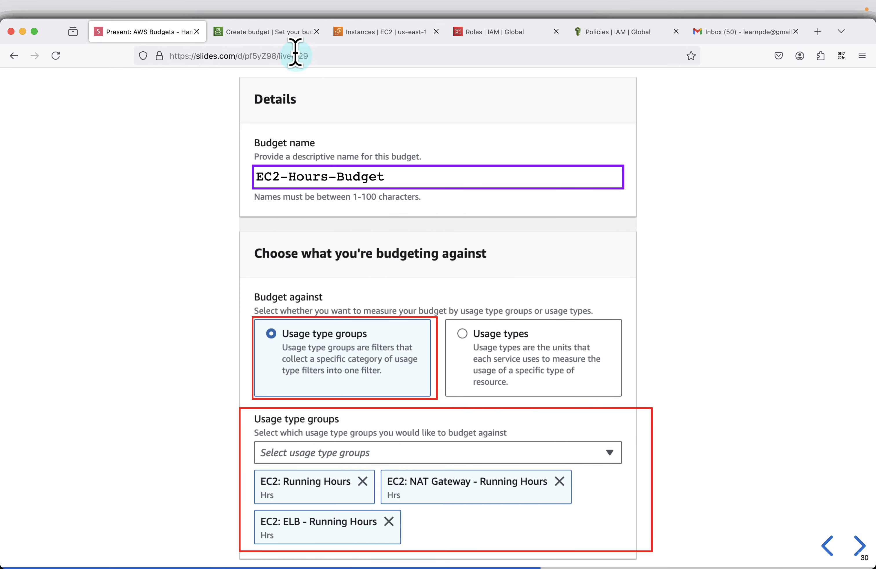
click(286, 33)
scroll(373, 447, down, 3)
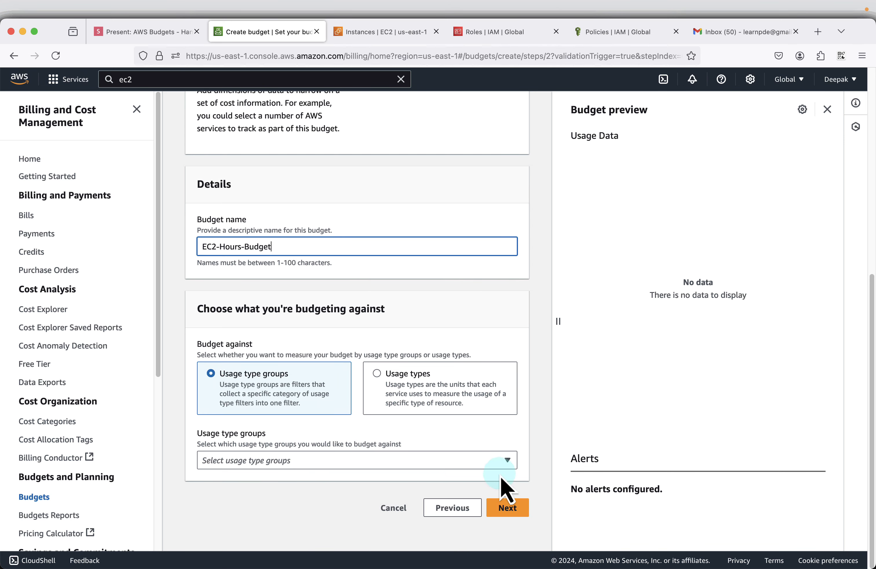
Step: Filter the usage type groups by "Hour" and choose EC2: ELB - Running Hours and EC2: Running Hours for the budget
click(485, 463)
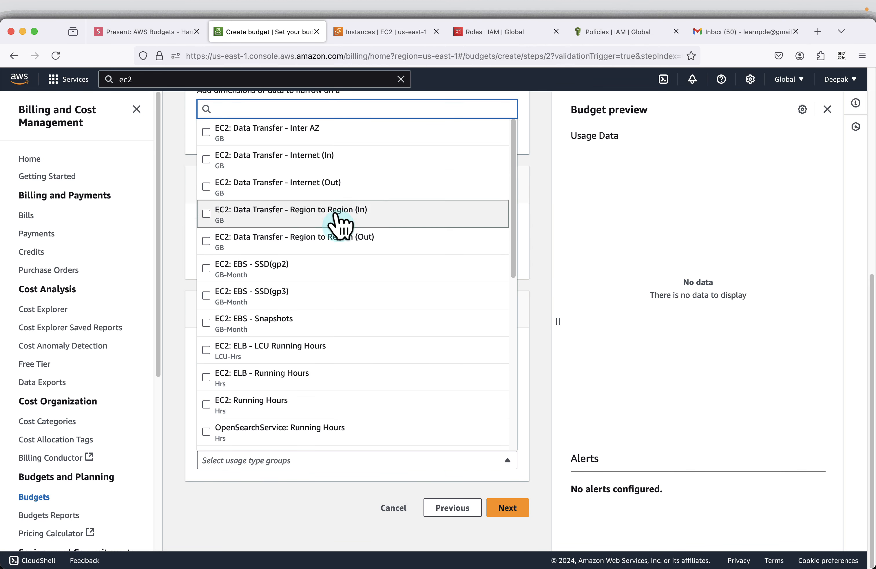
scroll(359, 328, down, 1)
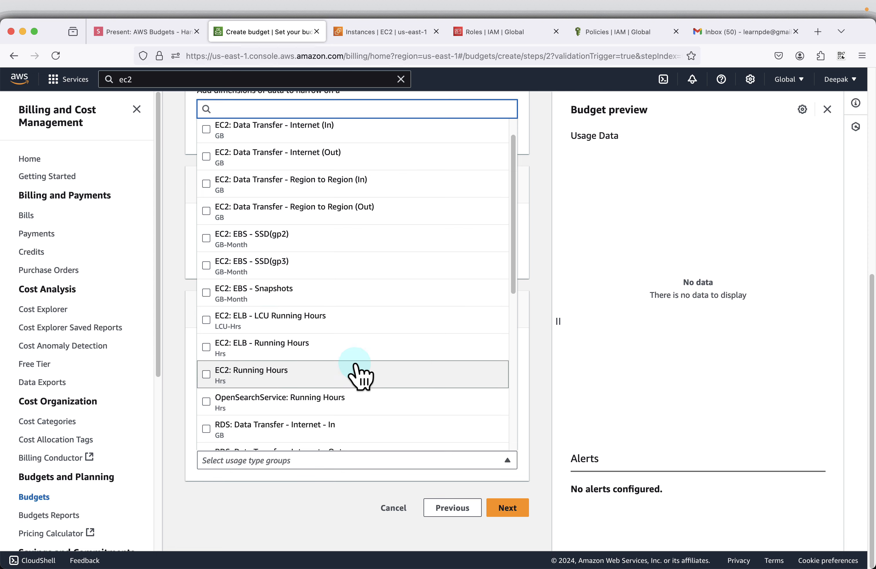
scroll(357, 376, down, 8)
scroll(364, 410, up, 12)
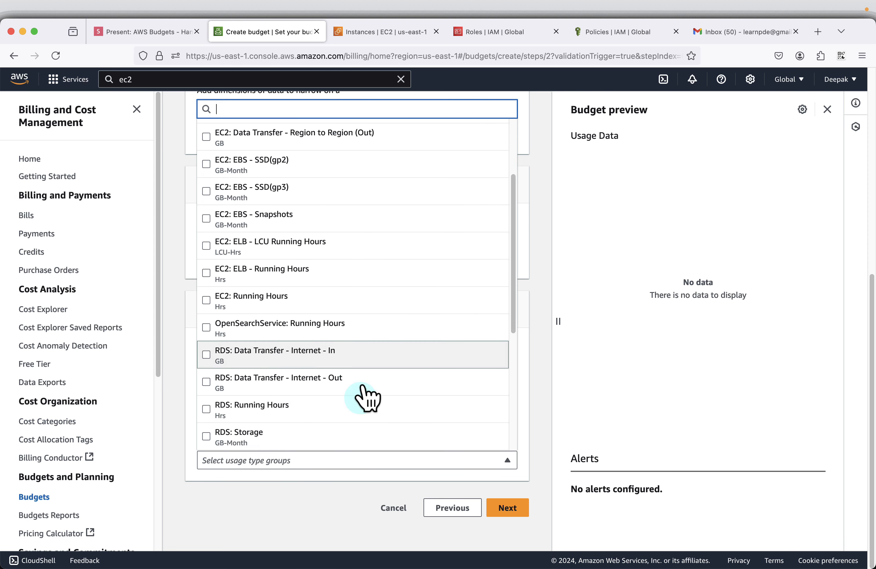
scroll(369, 332, down, 4)
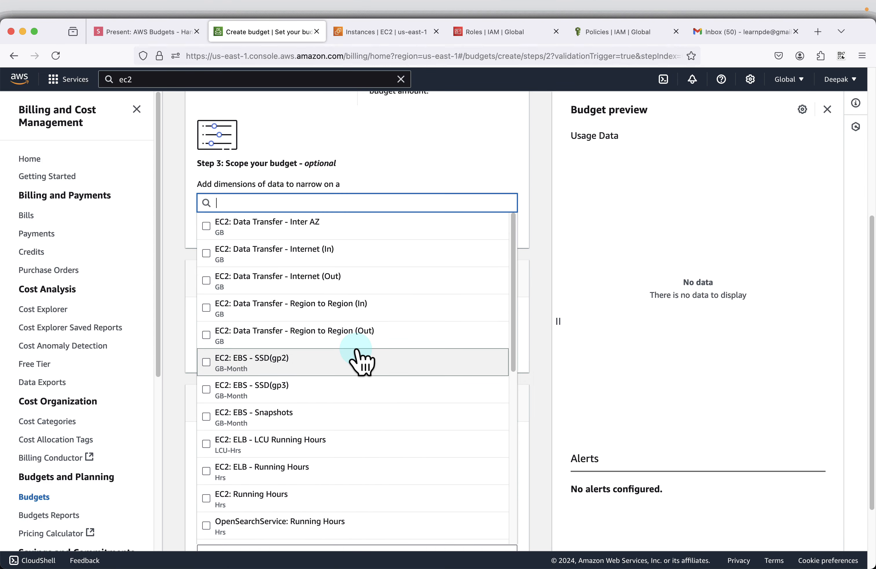
scroll(365, 293, down, 1)
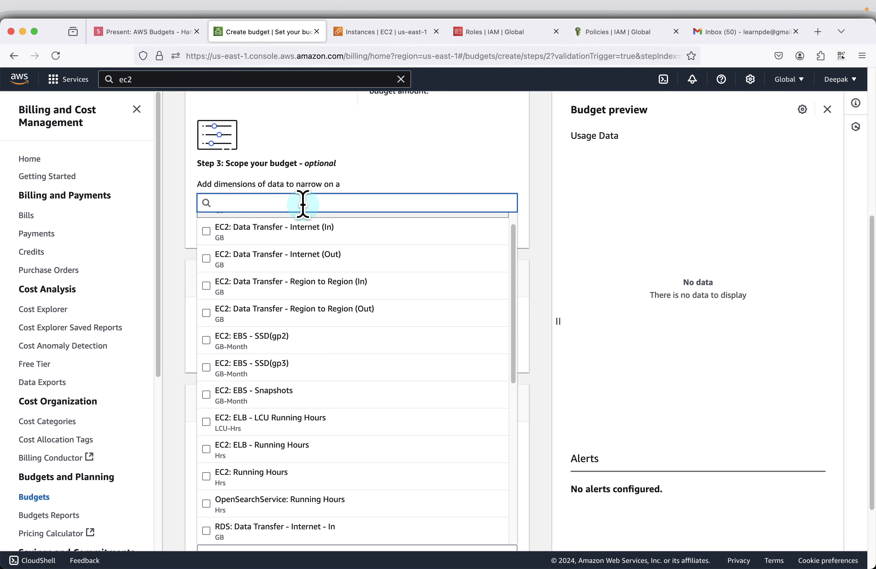
text(Hour)
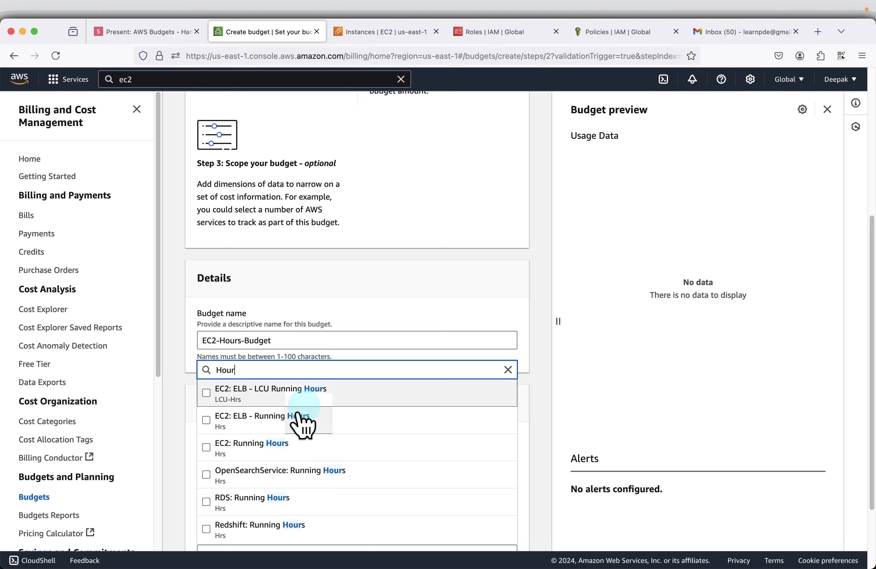
click(207, 420)
click(244, 446)
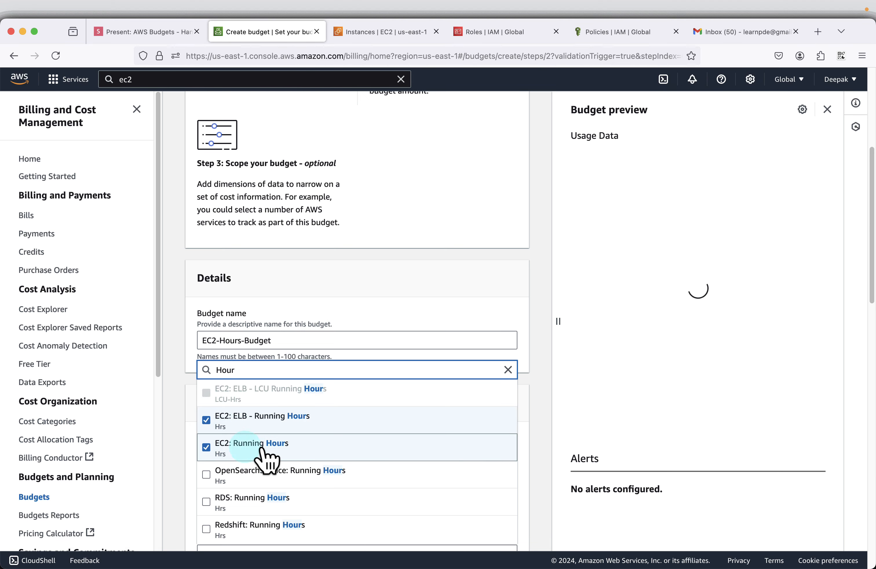
scroll(375, 444, down, 2)
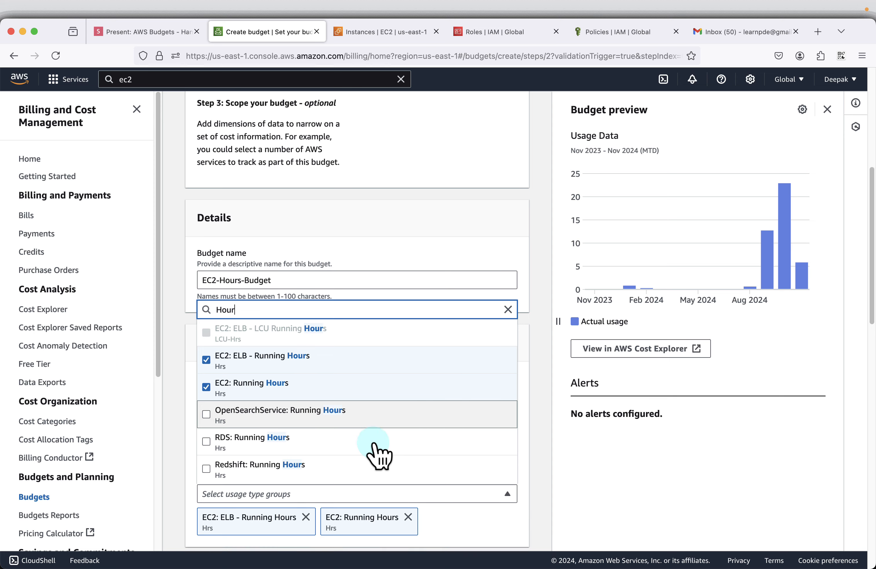
scroll(372, 449, down, 1)
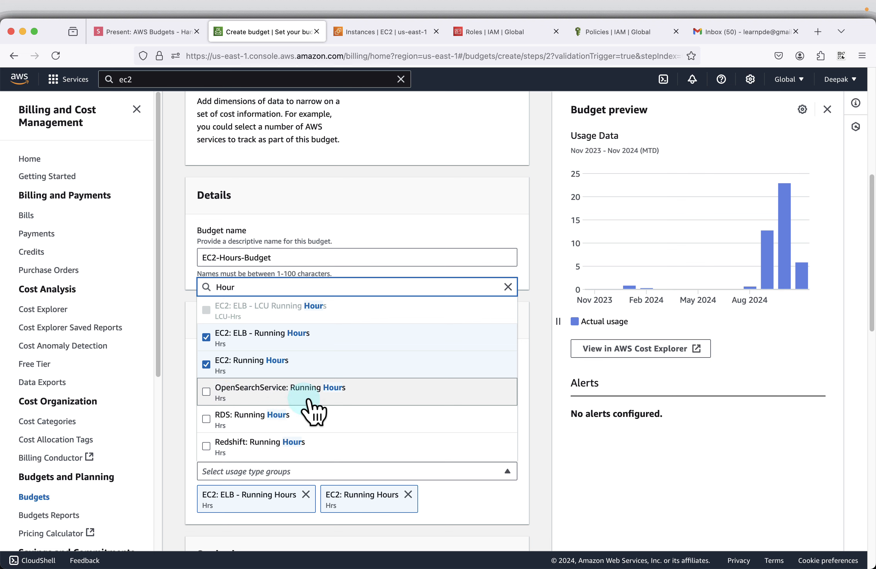
click(174, 419)
scroll(369, 439, down, 3)
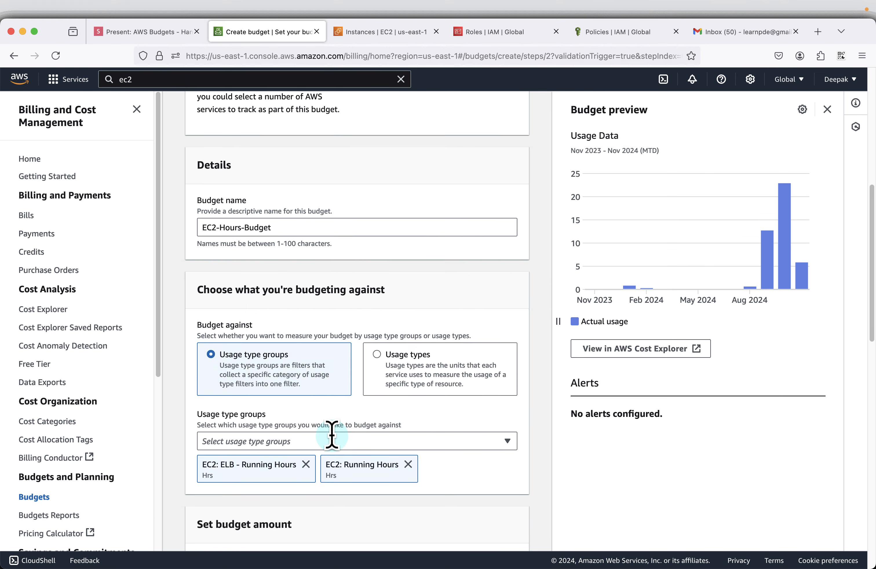
Step: Look through the available period options for the budget amount without changing the Monthly setting
scroll(331, 443, down, 5)
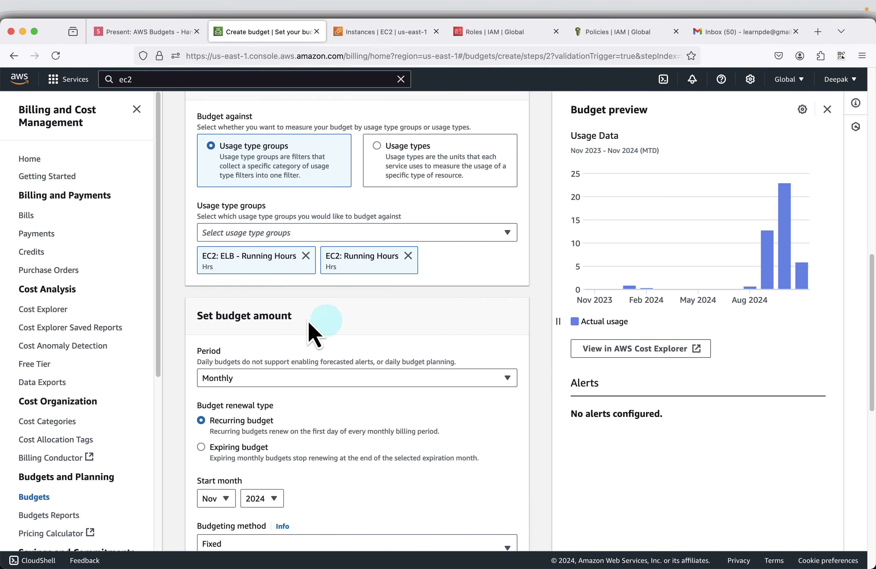
scroll(420, 360, down, 1)
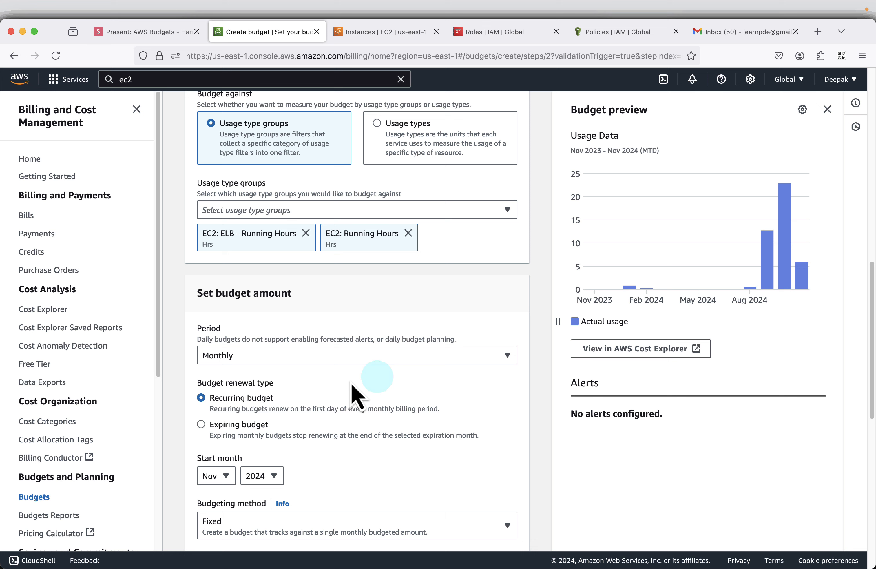
click(287, 356)
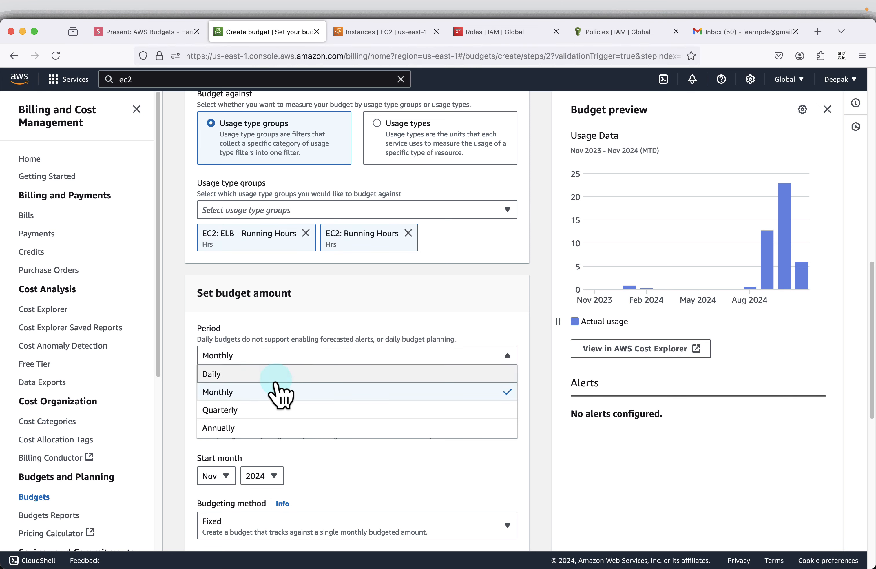
click(348, 311)
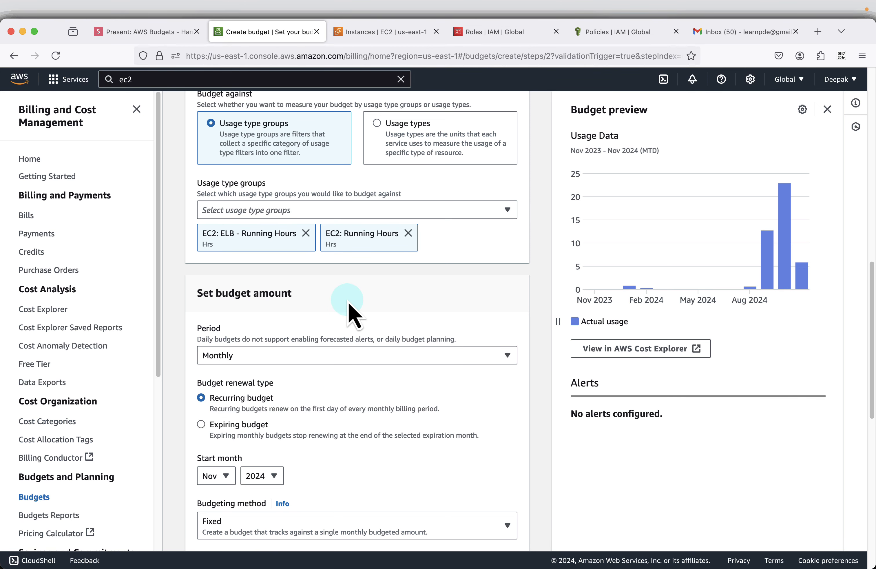
Step: Try the Expiring budget renewal type and switch back to Recurring budget
scroll(309, 405, down, 2)
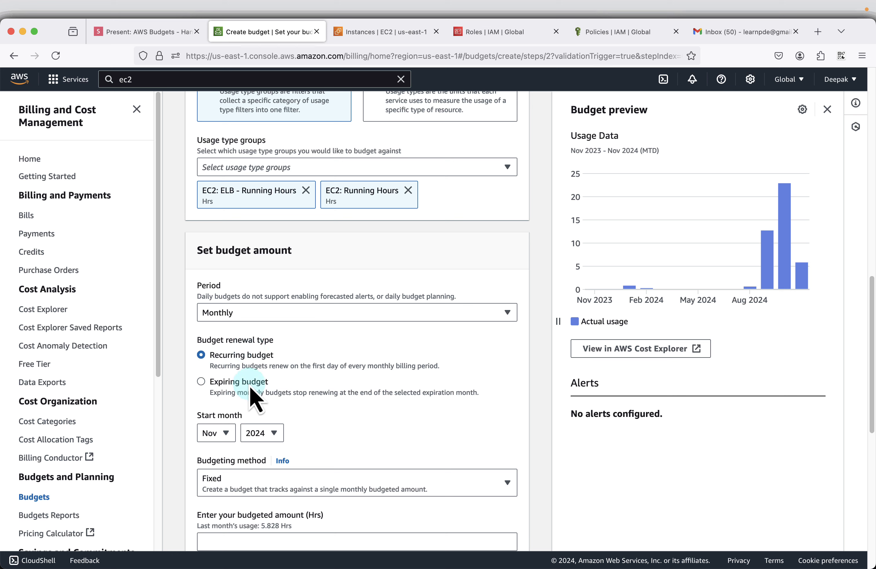
click(250, 382)
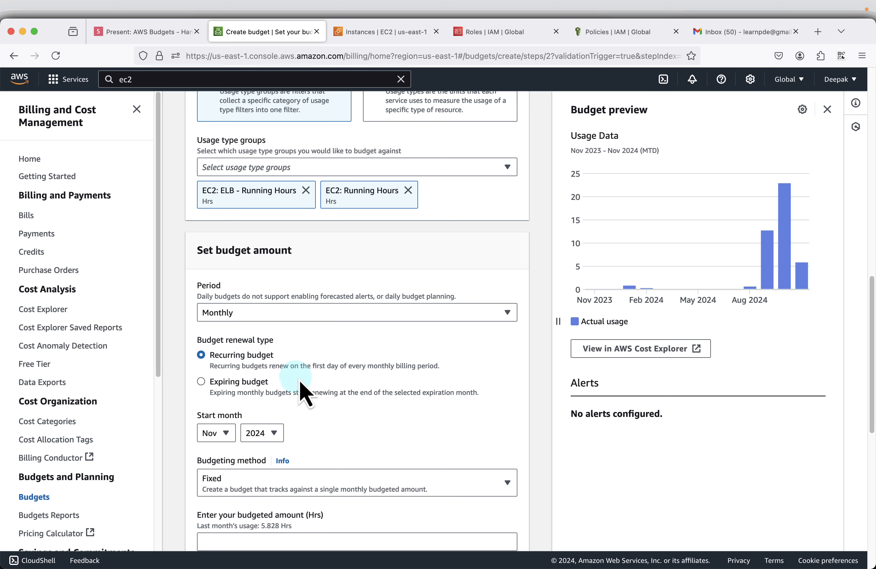
click(240, 381)
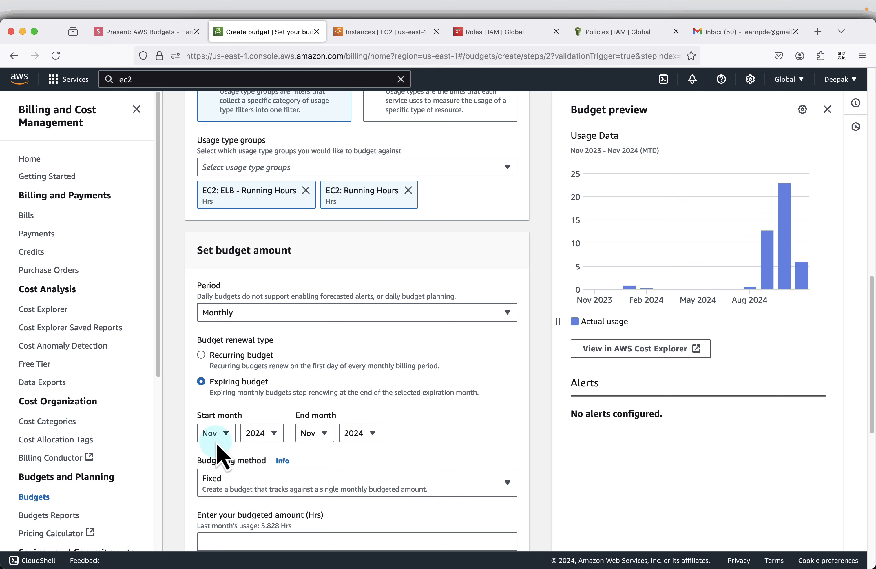
click(260, 357)
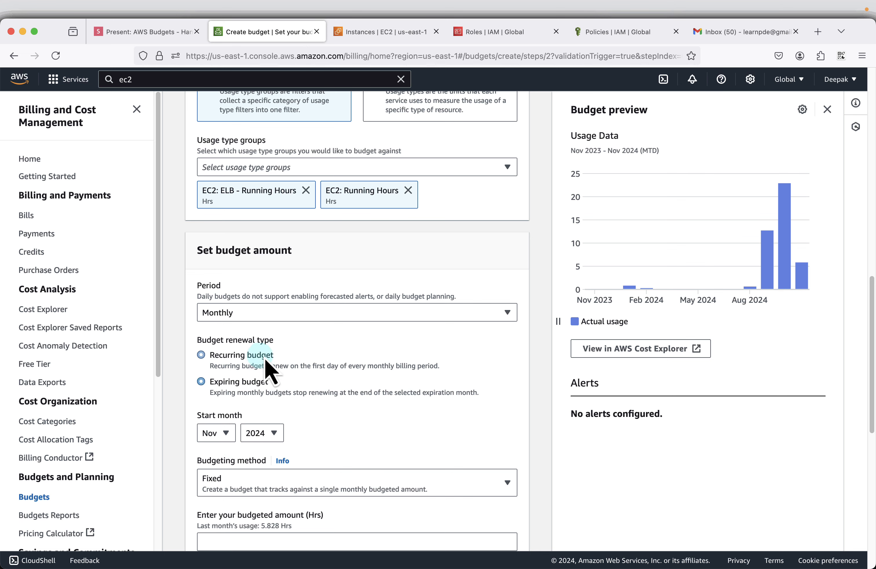
Step: Set the budgeted amount to 1 hour and continue to the alert configuration
scroll(344, 366, down, 6)
click(280, 299)
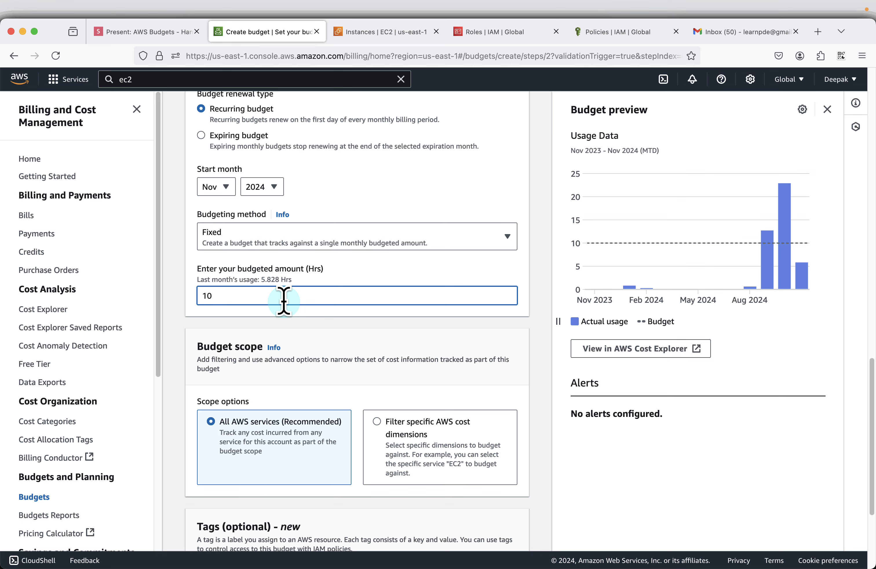
scroll(346, 333, down, 2)
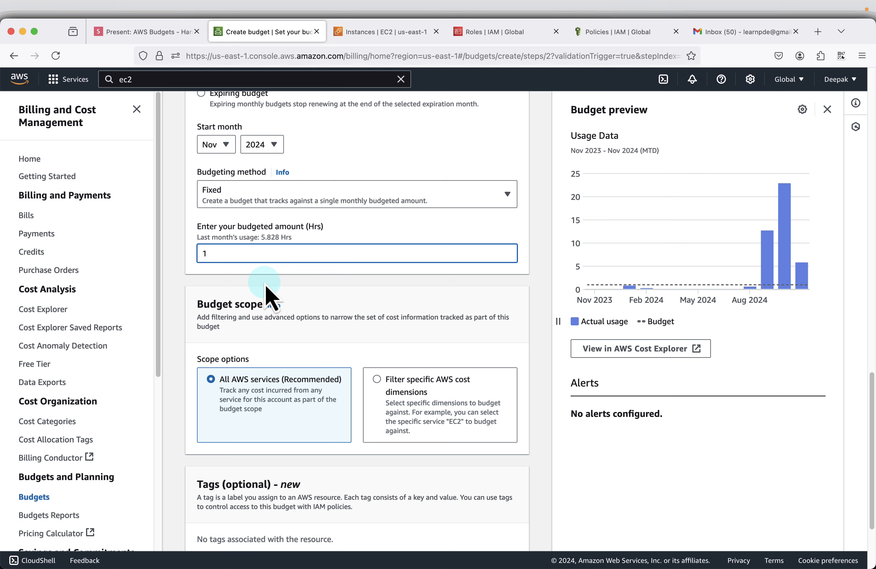
scroll(369, 292, down, 5)
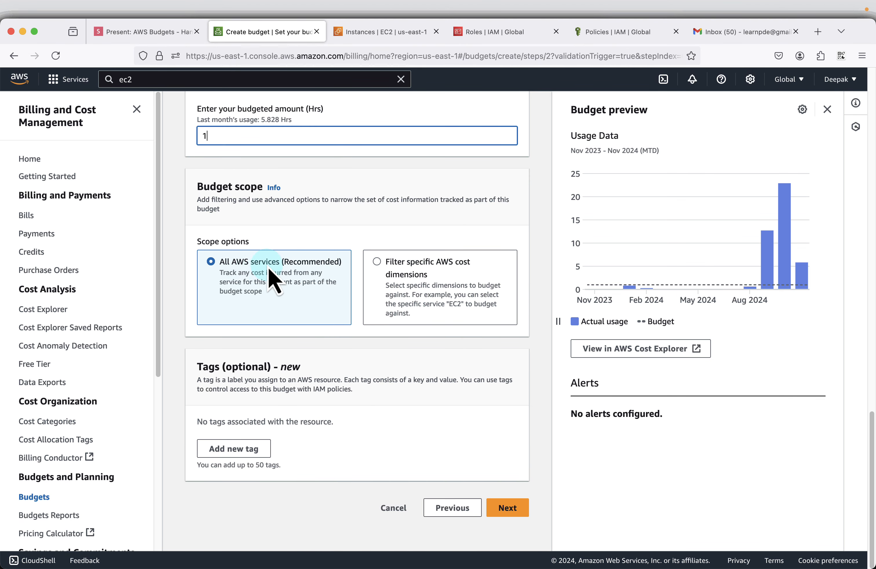
click(517, 510)
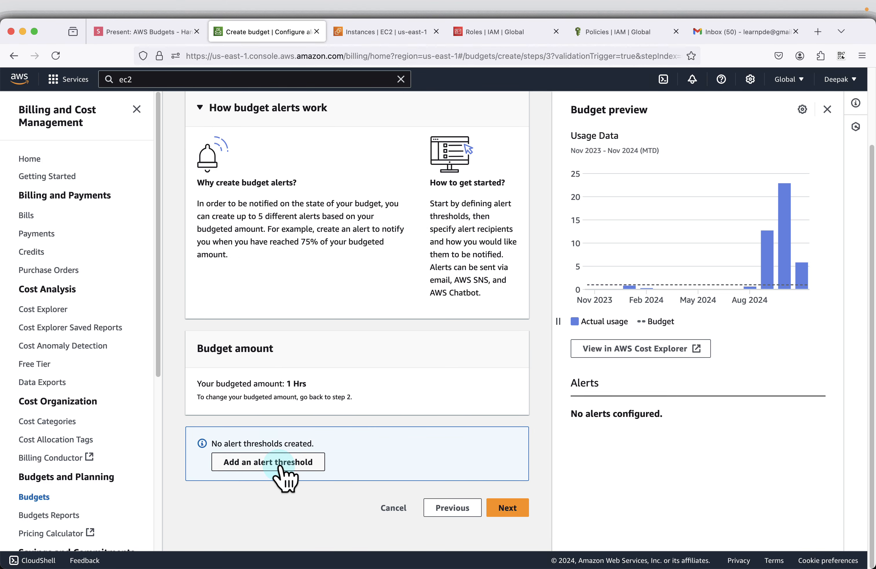
Step: Read through the presentation slides from the budget amount up to the Alert #1 settings
click(157, 32)
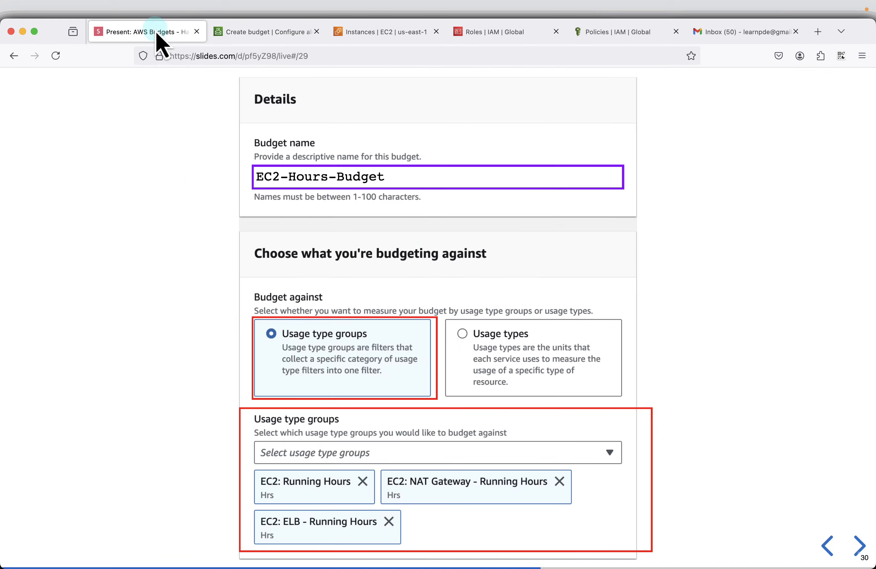
click(859, 546)
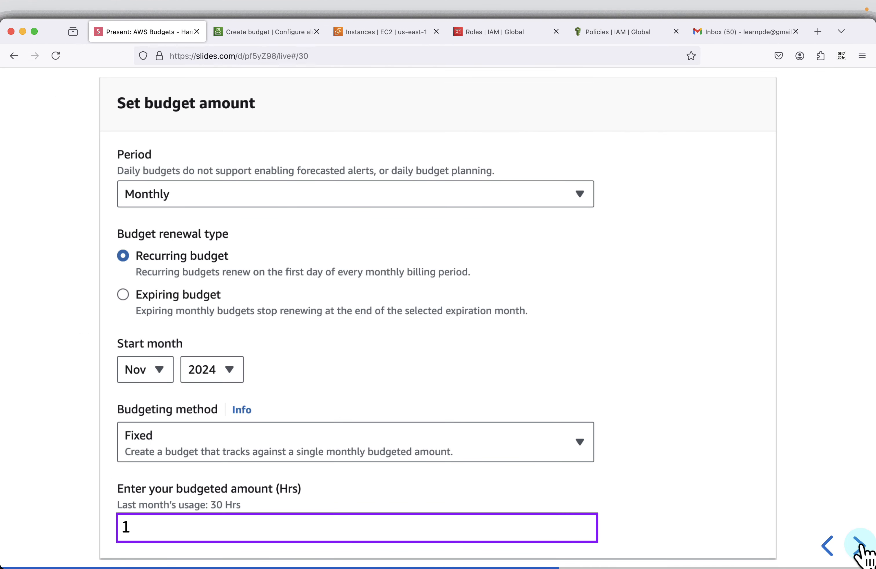
click(859, 546)
click(859, 545)
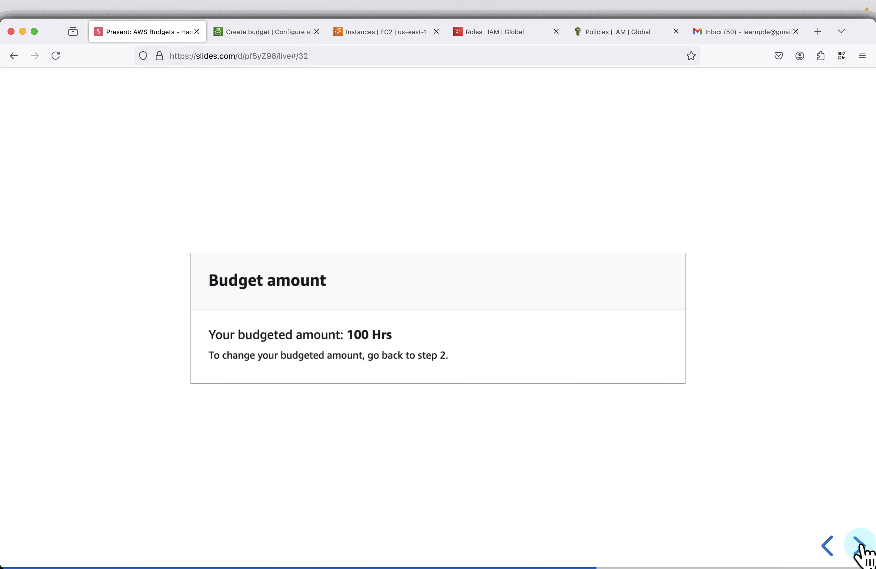
click(859, 546)
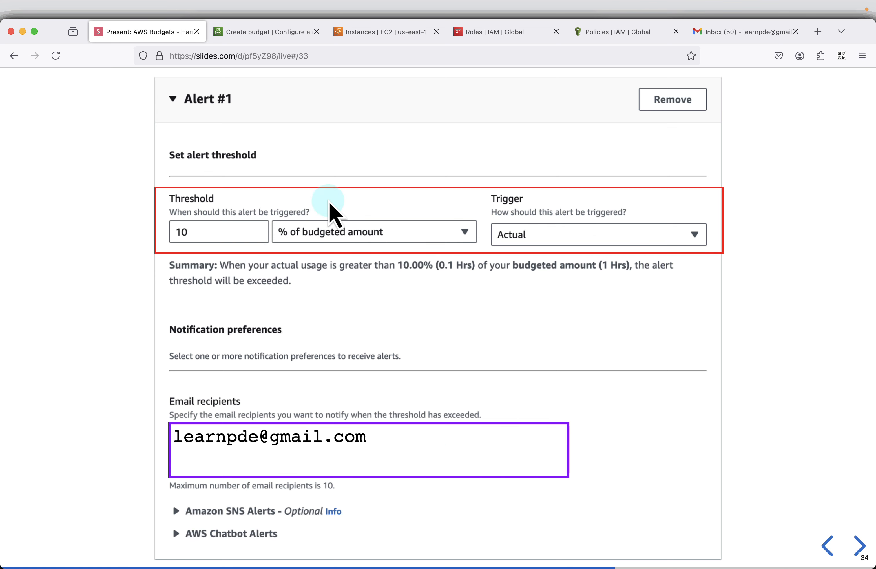
Step: Return to the budget form and add an alert threshold at 10% of the budgeted amount
click(268, 32)
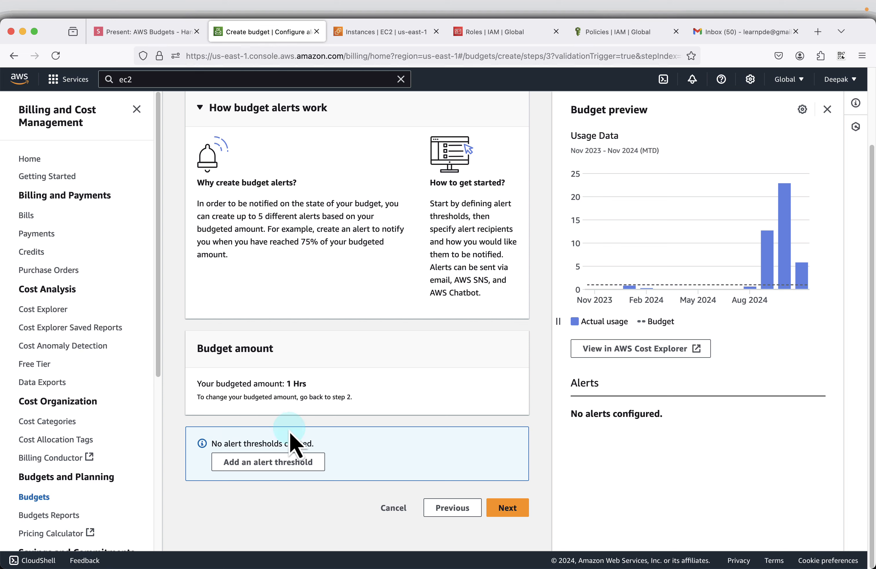
click(258, 462)
scroll(416, 401, down, 8)
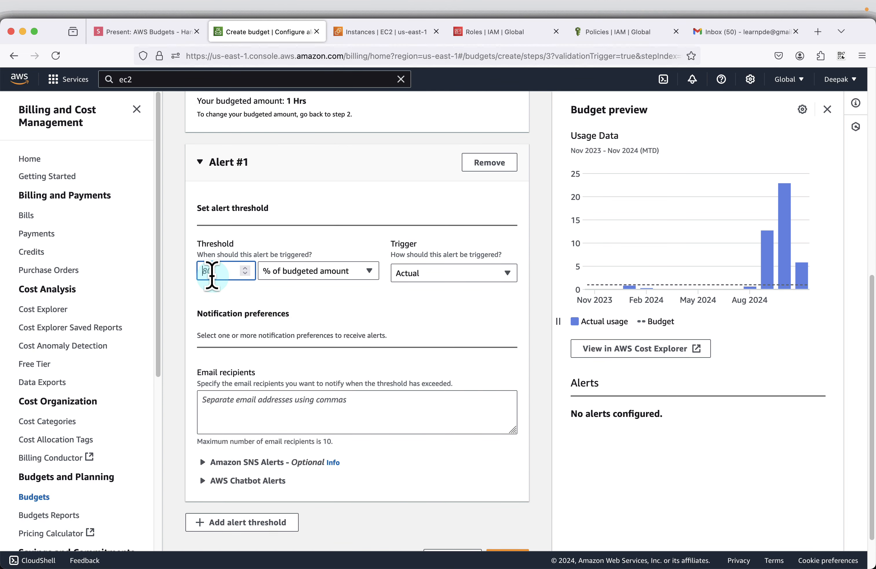
text(10)
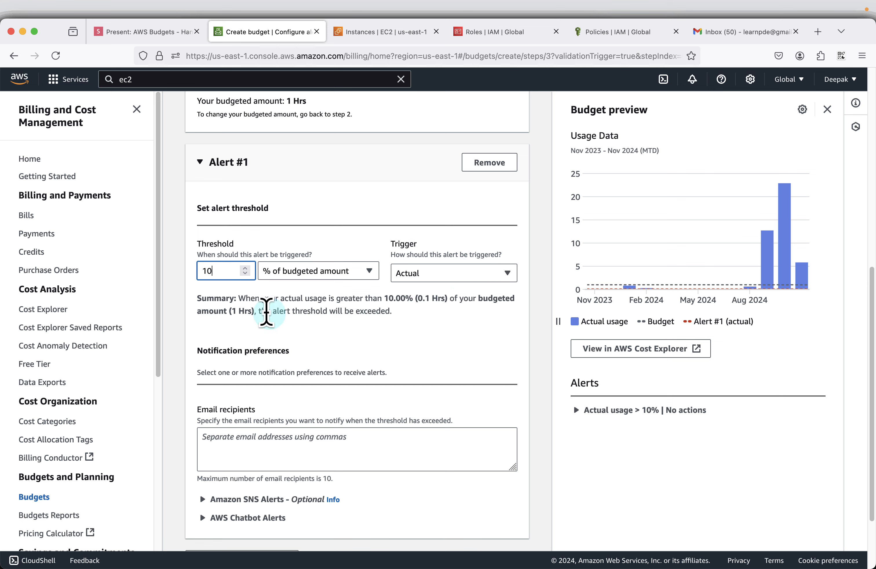
Step: Copy the recipient's e-mail address from the presentation into Alert #1's email recipients and continue to attaching actions
scroll(280, 332, down, 3)
click(251, 367)
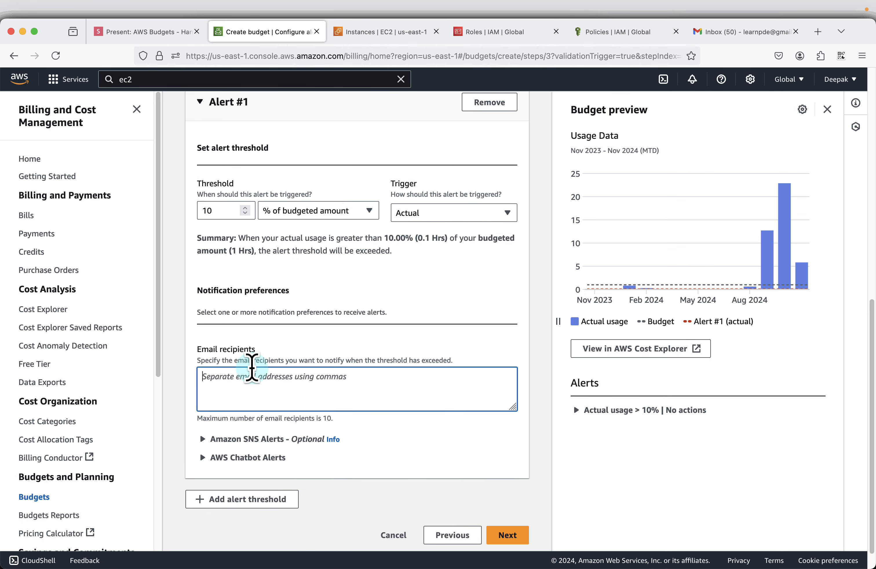
click(153, 31)
mouse_move(499, 440)
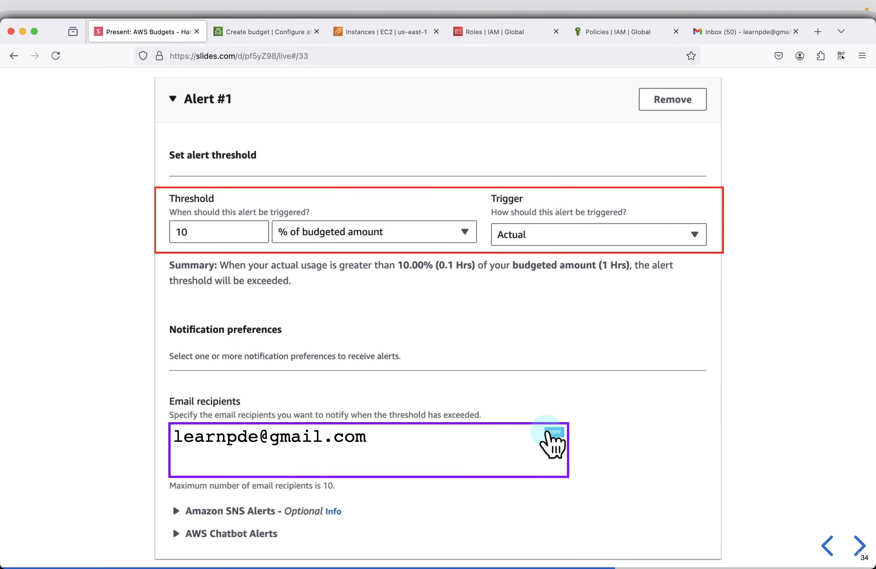
click(266, 31)
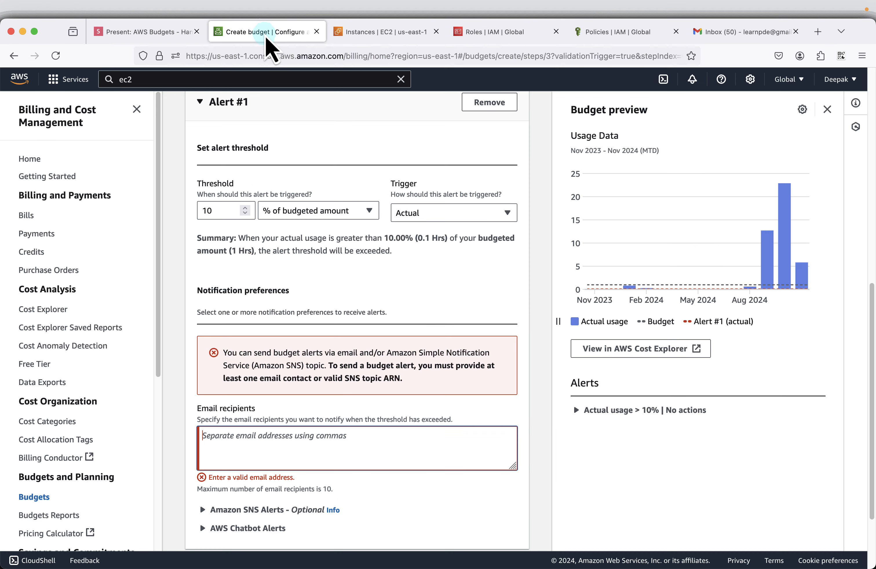
right_click(267, 439)
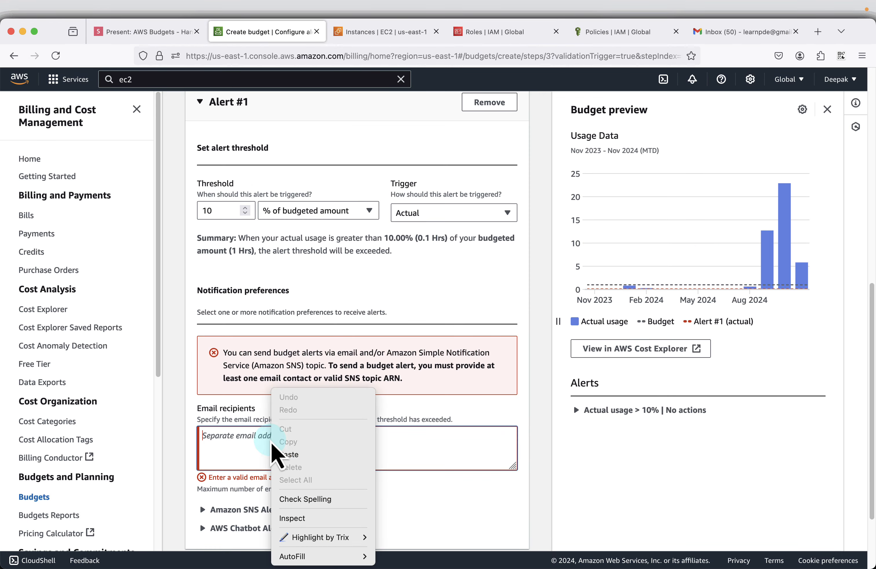
click(311, 455)
scroll(451, 493, down, 1)
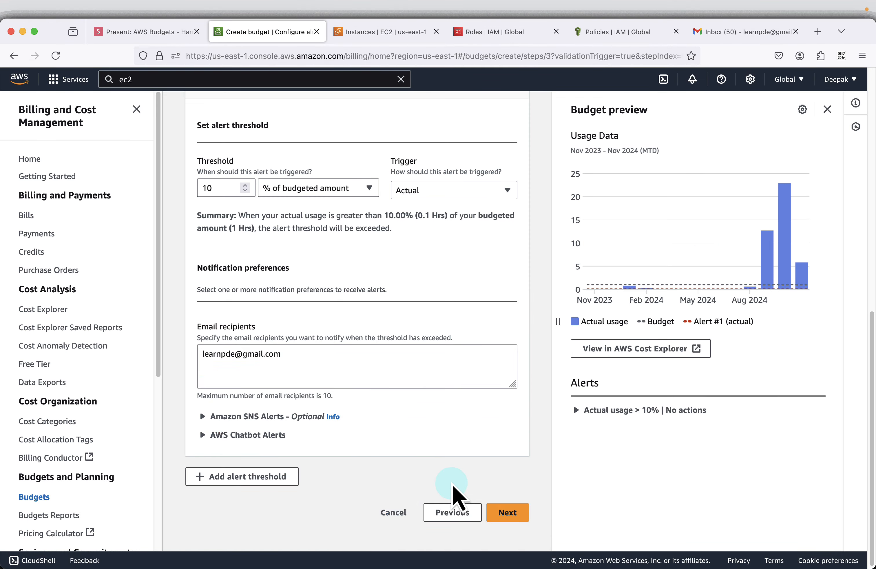
scroll(372, 264, up, 4)
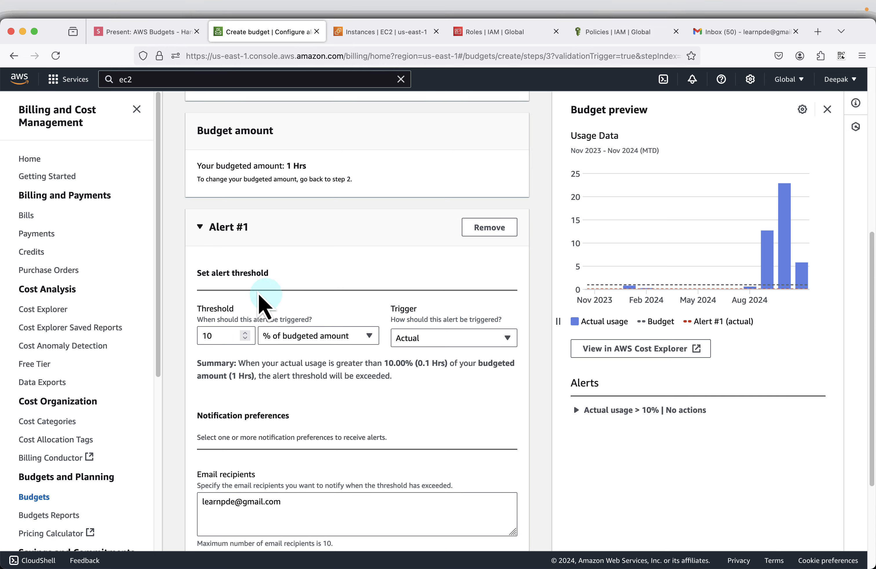
scroll(378, 292, down, 4)
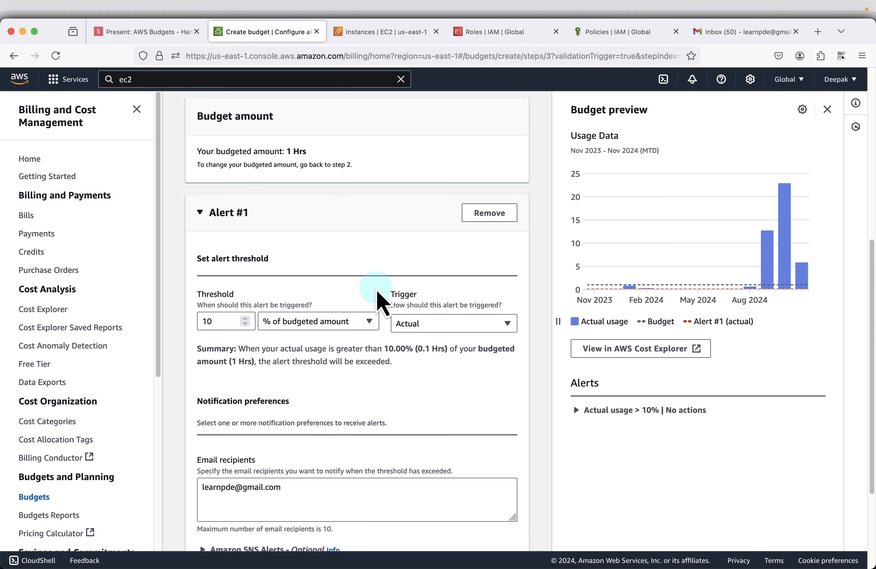
click(506, 510)
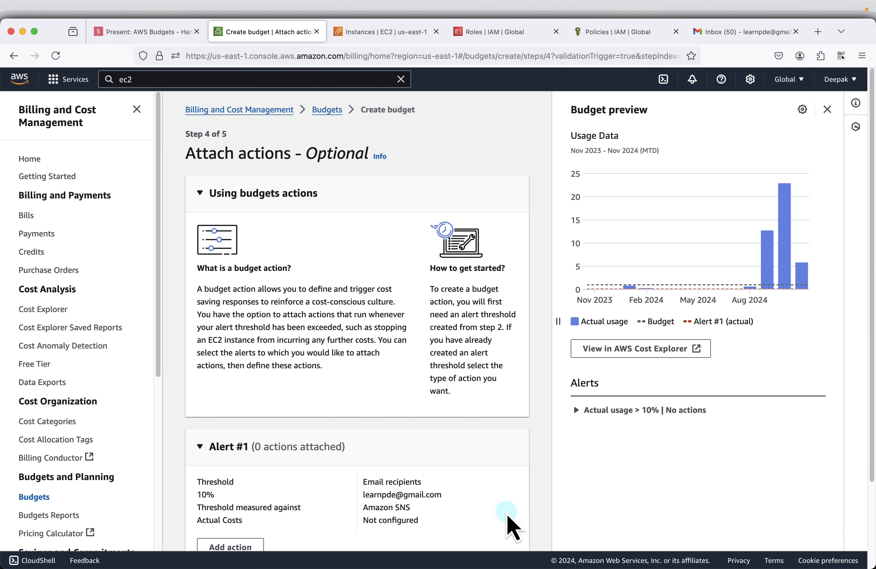
Step: Add an action to Alert #1 and select BudgetActions-Role as its IAM role
scroll(457, 329, down, 3)
click(230, 448)
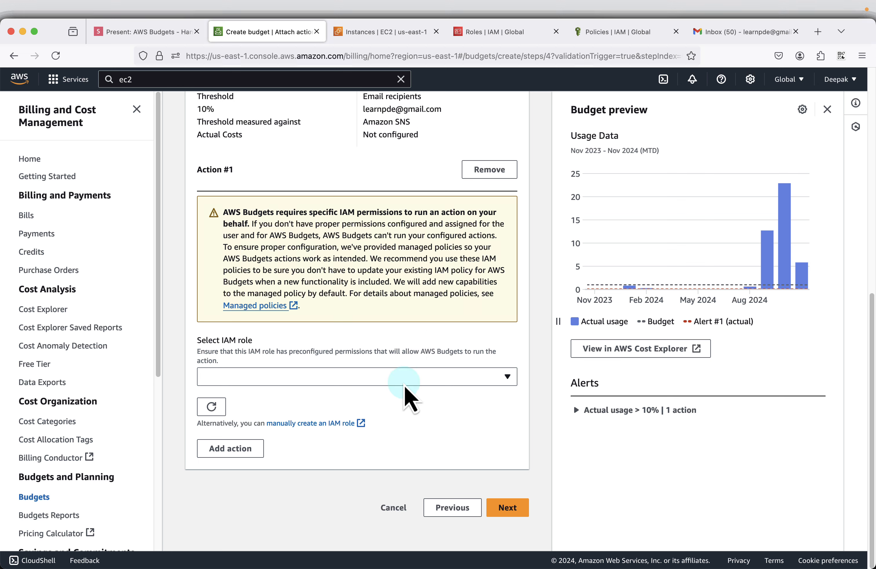
click(442, 377)
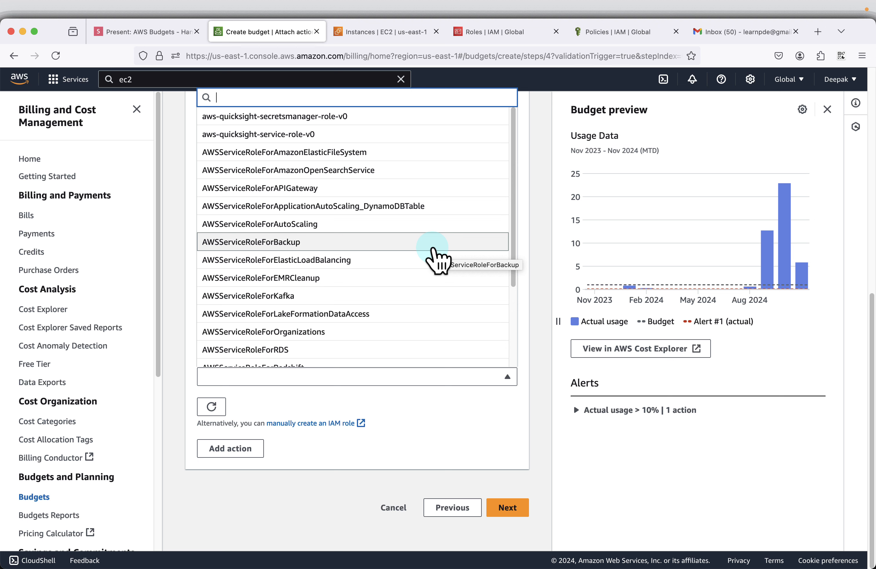
text(Budget)
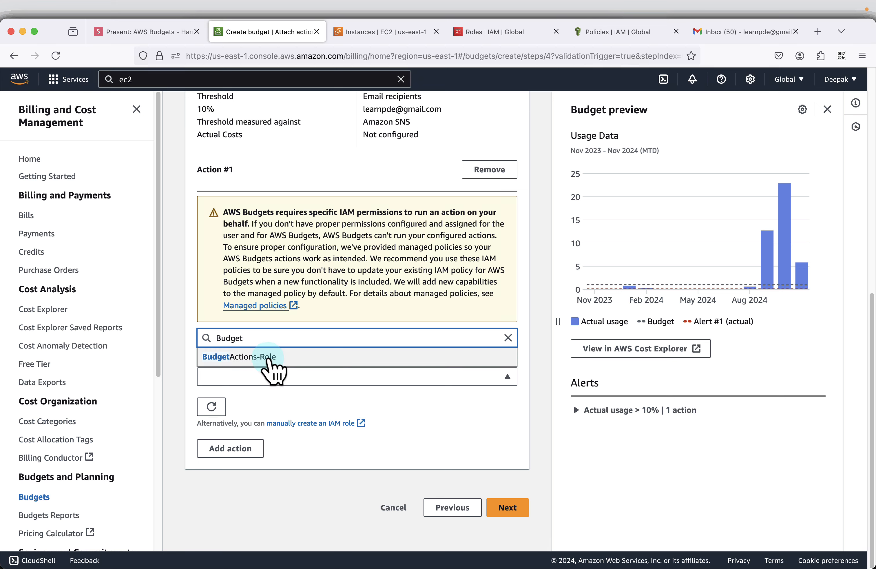
click(270, 357)
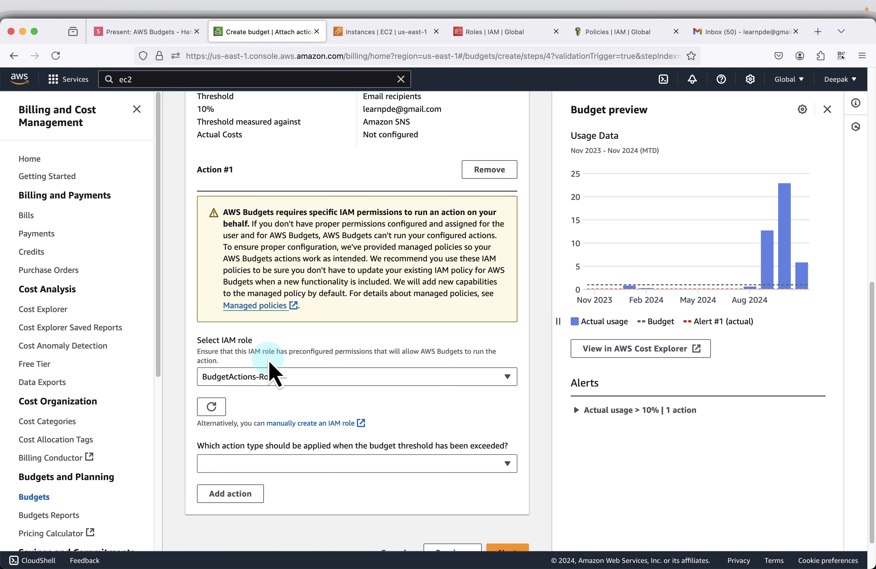
Step: Set the action type applied when the threshold is exceeded to Automate instances to stop for EC2 or RDS
scroll(361, 393, down, 2)
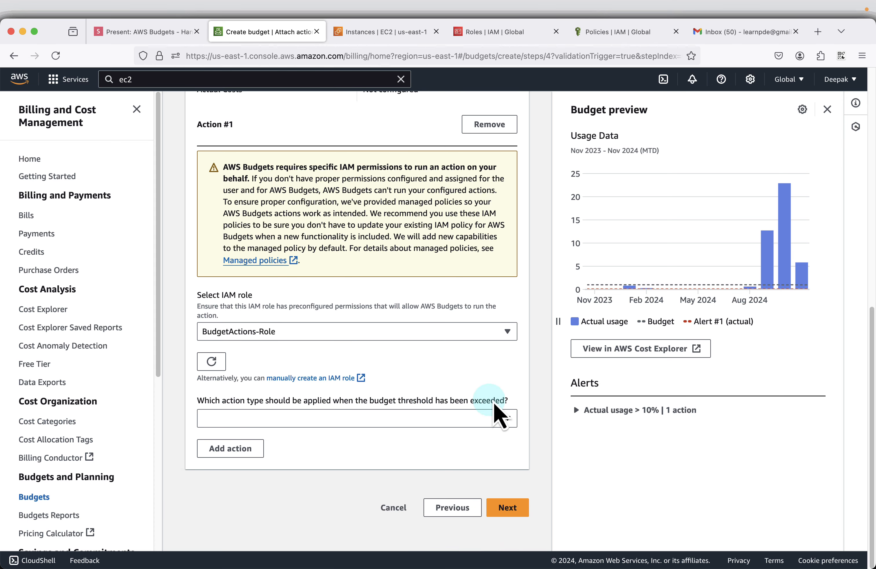
click(497, 419)
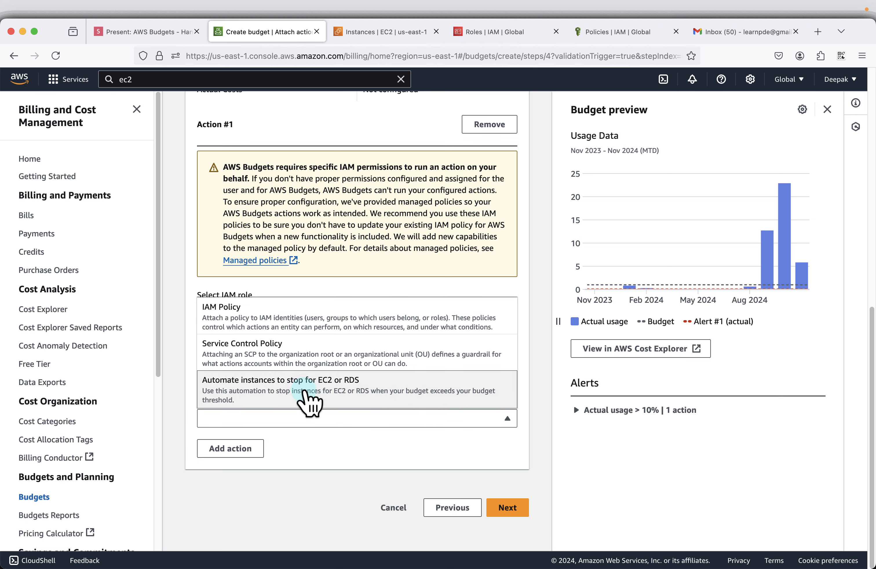
click(307, 402)
scroll(314, 406, down, 3)
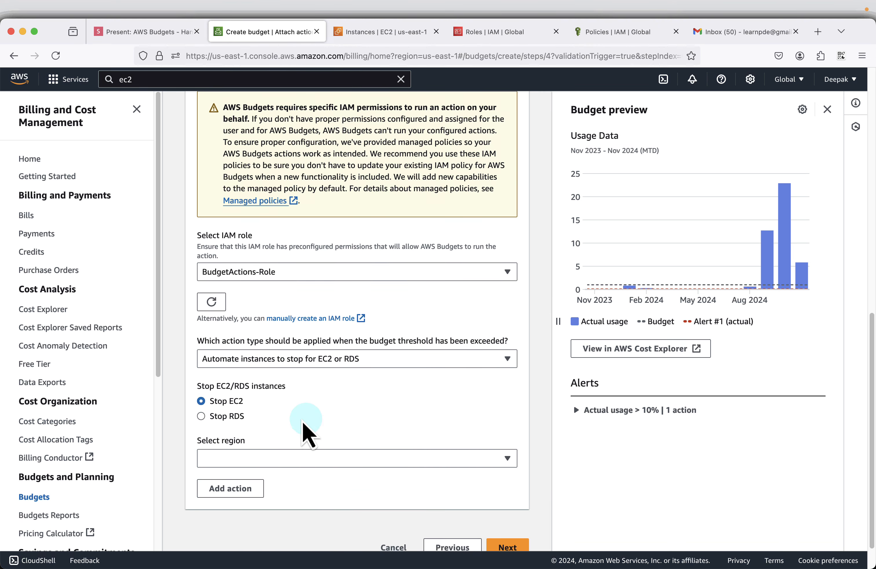
scroll(255, 406, down, 1)
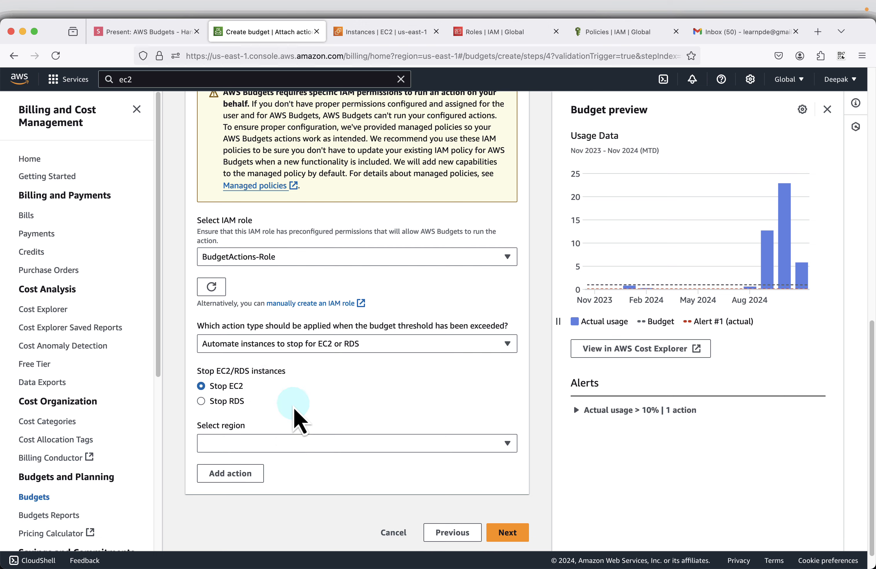
Step: Target the stop action at instance i-0f03deb367031ab5c in the US East (N. Virginia) us-east-1 region
click(255, 443)
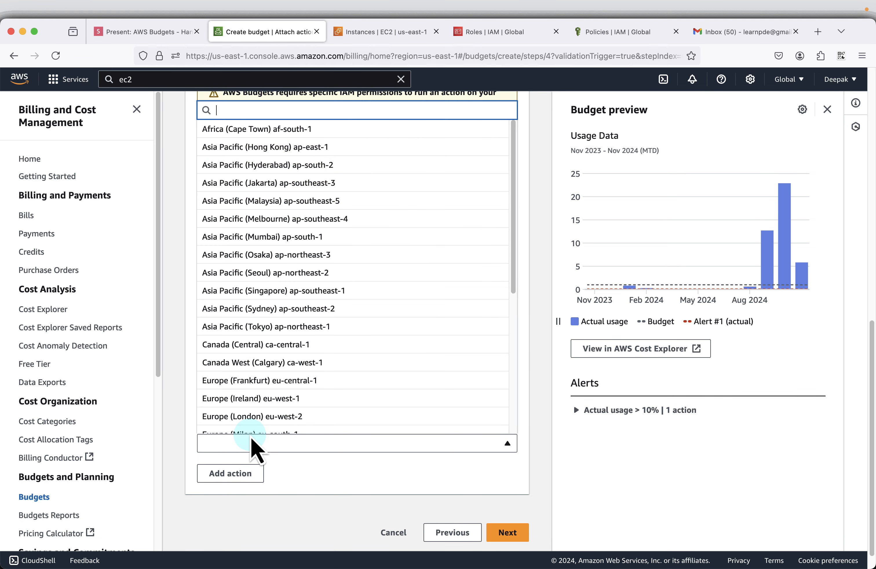
text(us-east)
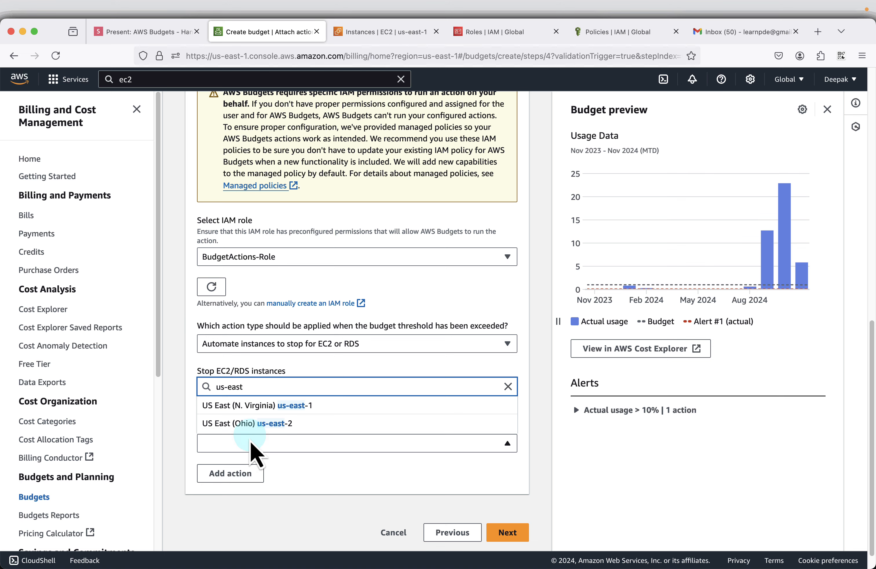
click(291, 409)
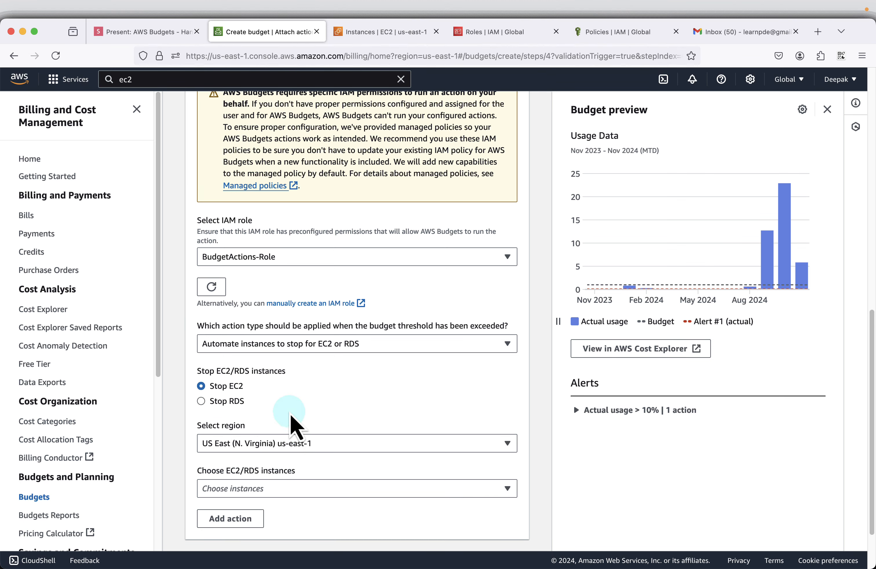
scroll(310, 447, down, 1)
click(299, 465)
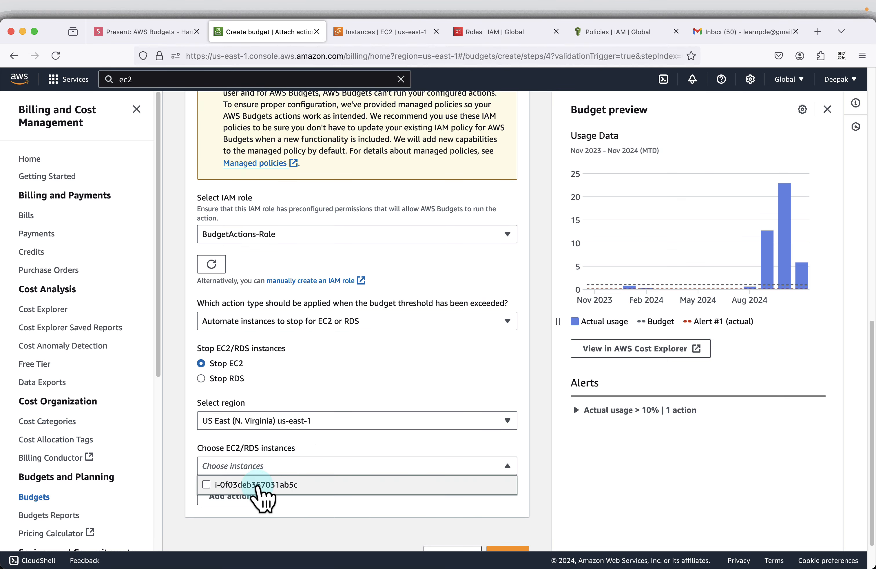
click(258, 485)
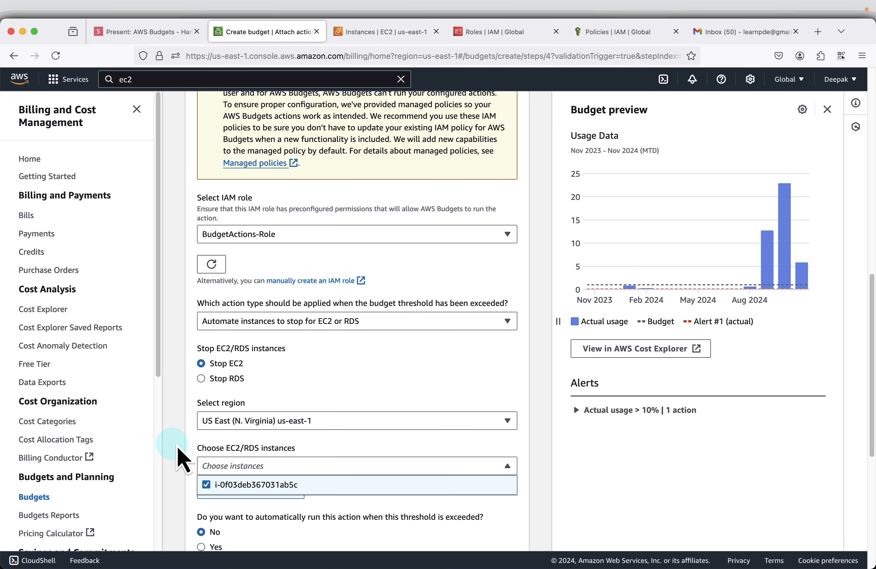
click(181, 462)
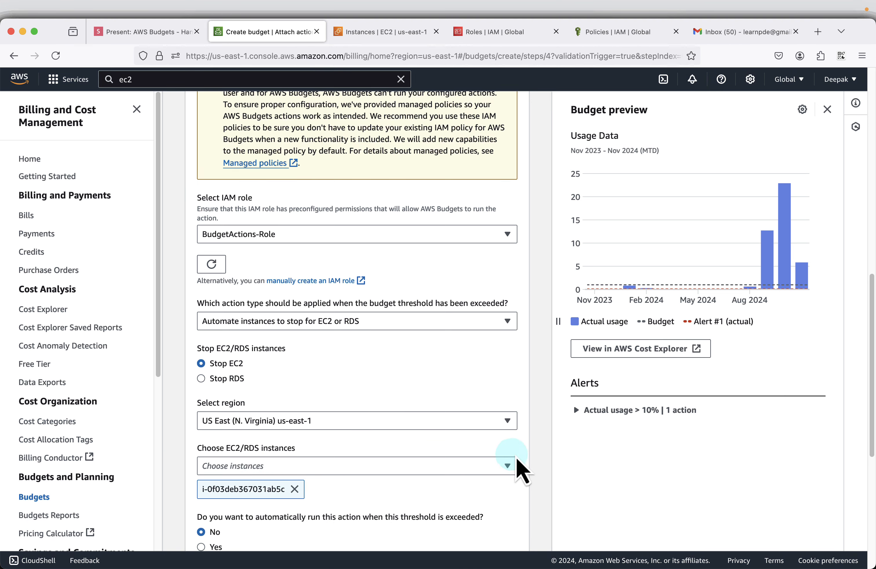
Step: Set the action to run automatically when the threshold is exceeded and continue to the budget review
scroll(518, 469, down, 3)
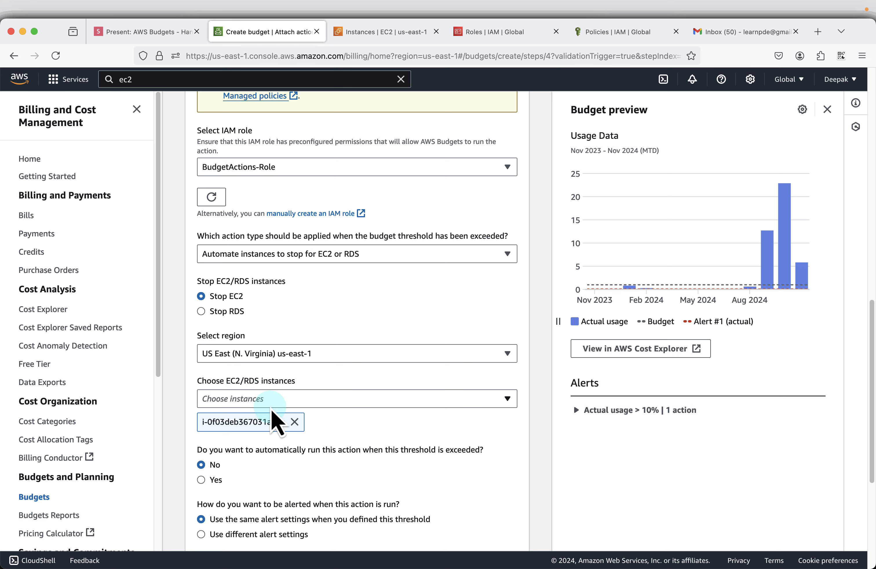
scroll(369, 425, down, 3)
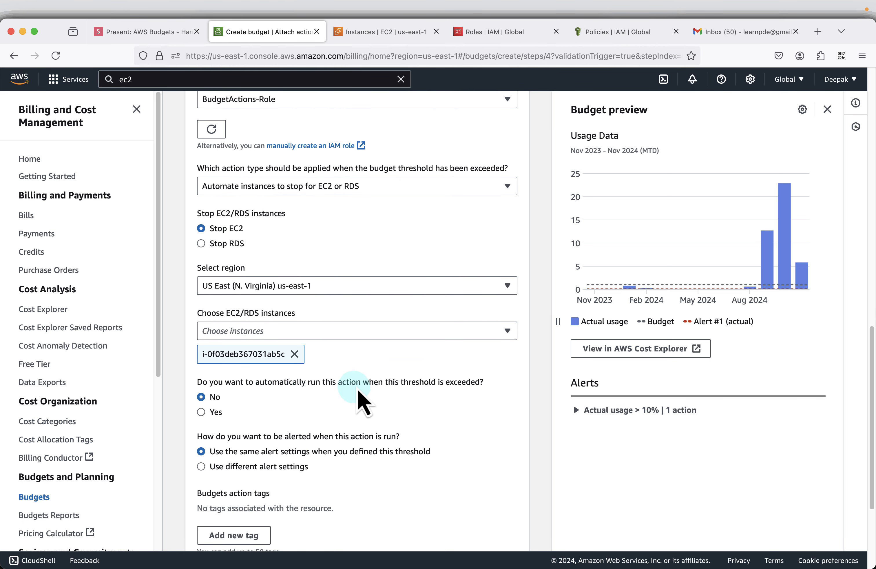
scroll(385, 399, down, 1)
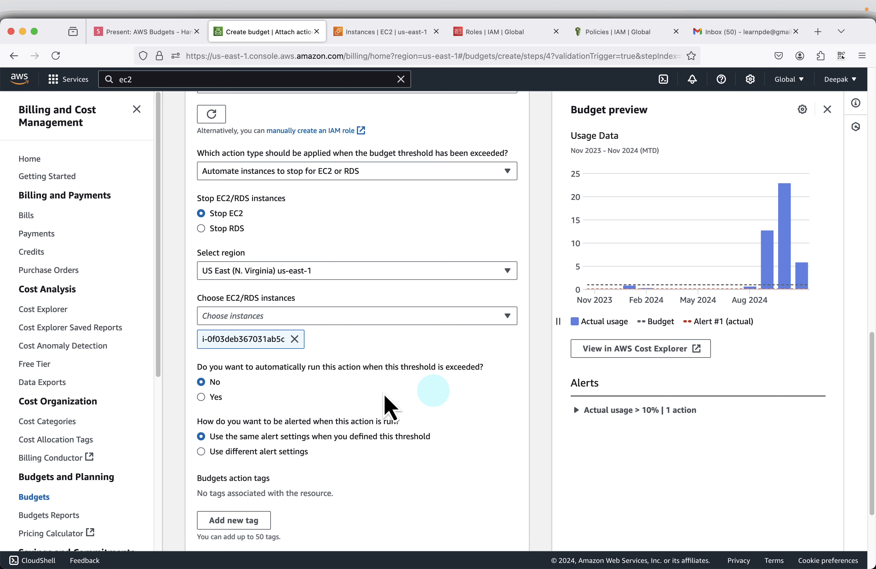
click(209, 397)
scroll(273, 406, down, 5)
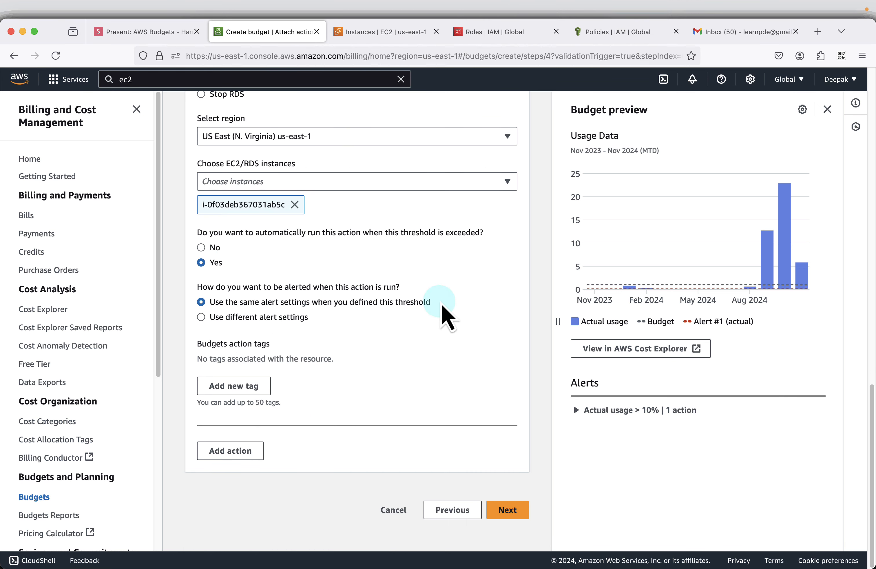
scroll(473, 315, down, 1)
click(515, 511)
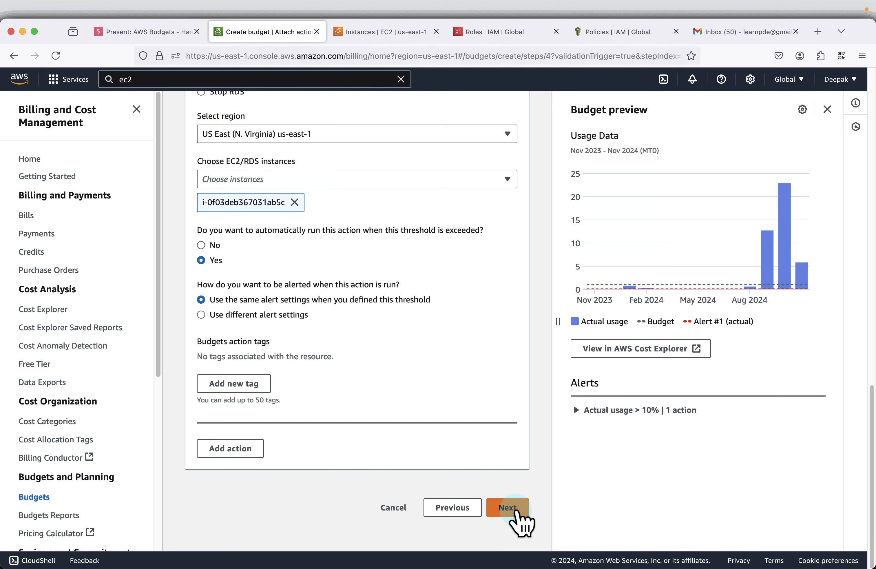
Step: Review the budget summary, then refresh the EC2 instances list to check the demo instance's state
scroll(482, 327, down, 10)
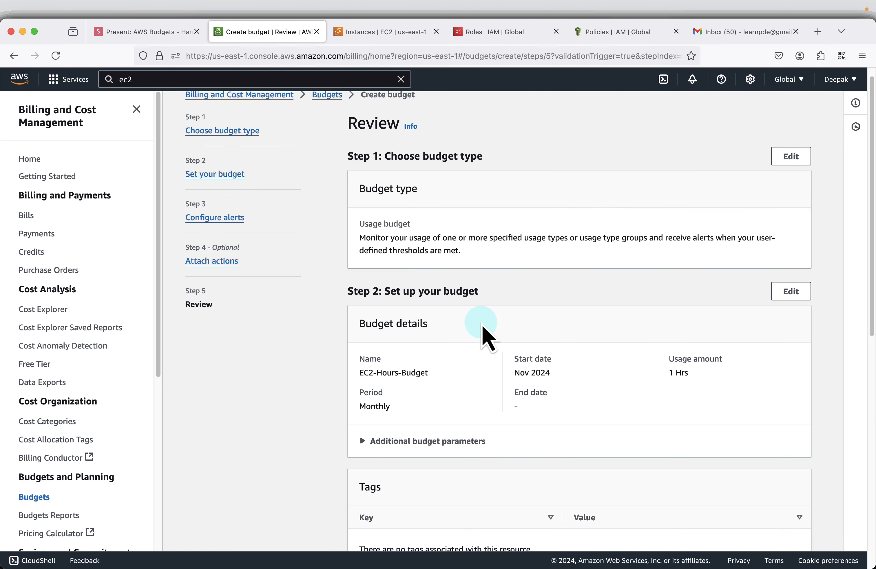
scroll(532, 293, down, 3)
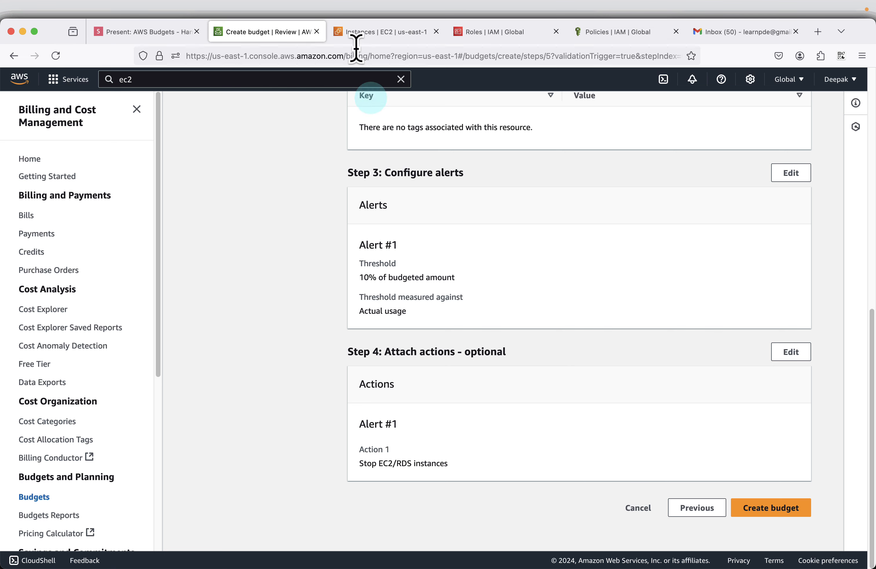
click(371, 33)
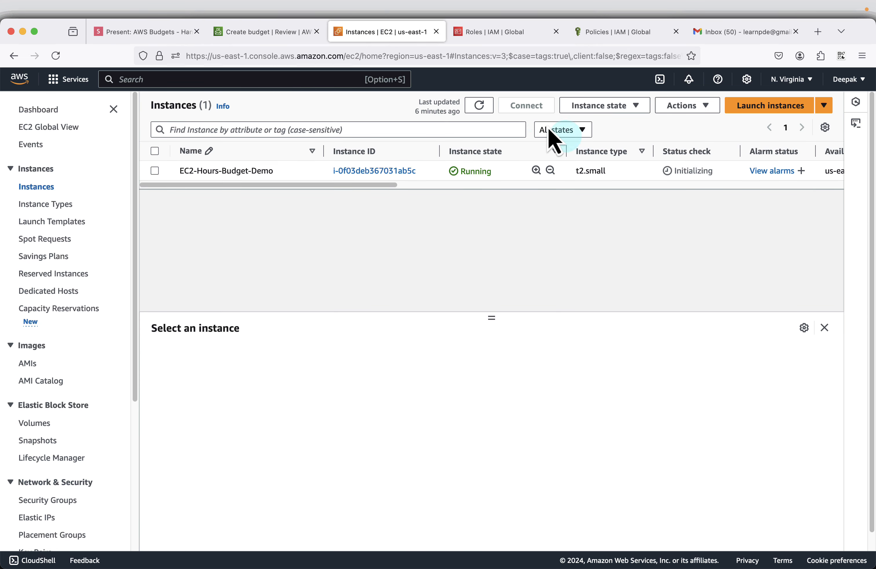
click(479, 106)
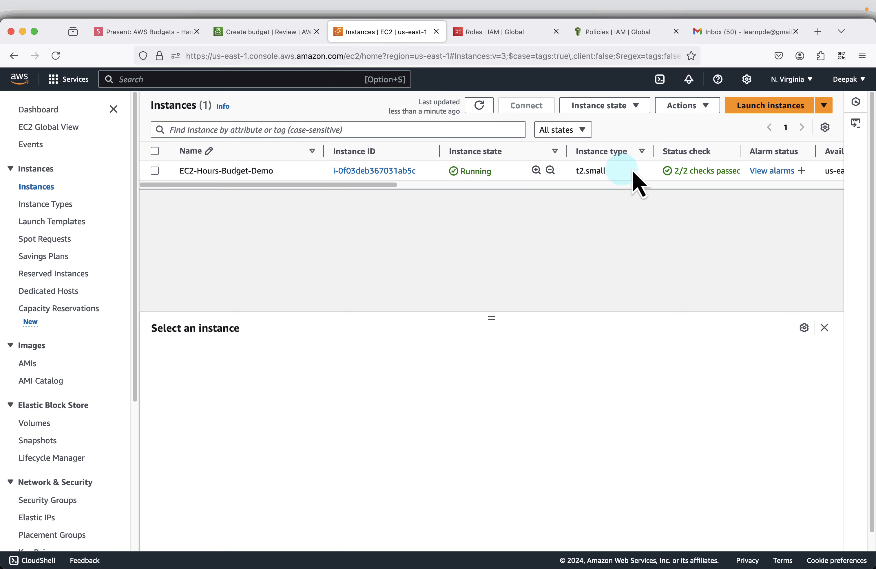
Step: Return to the budget review, create EC2-Hours-Budget, and view its threshold details in the budgets overview
click(244, 33)
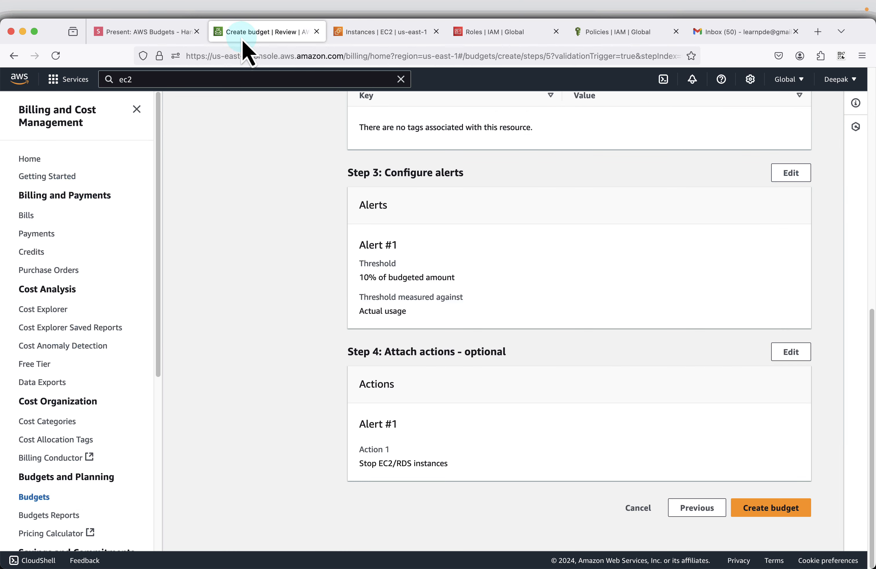
click(764, 513)
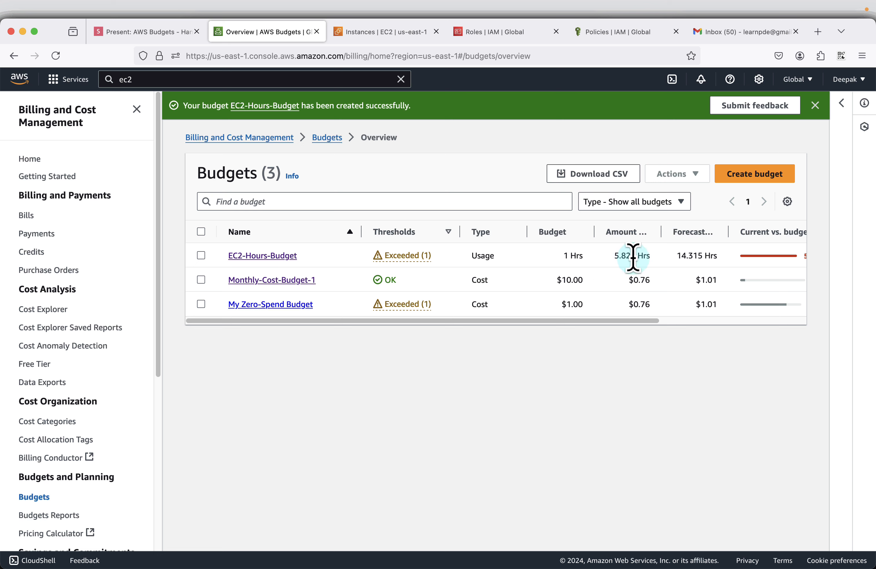
click(412, 256)
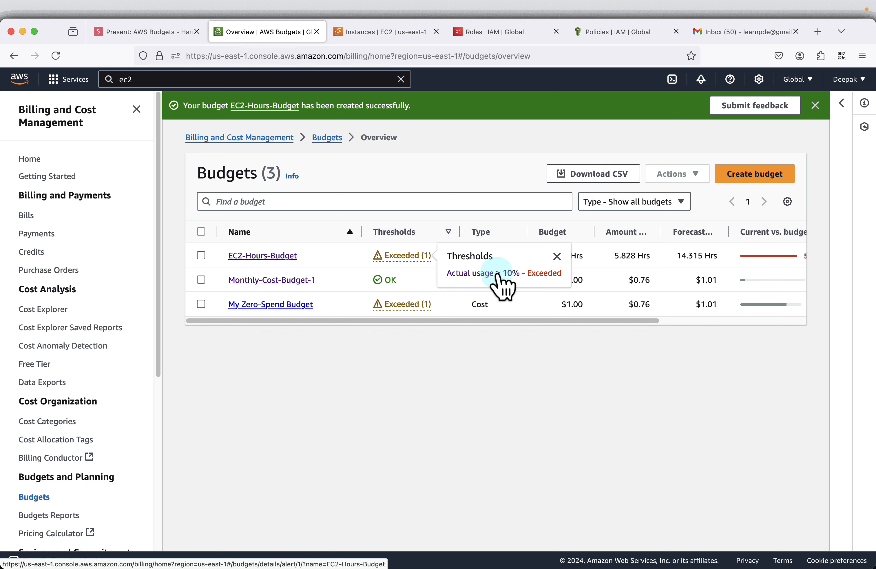
click(542, 435)
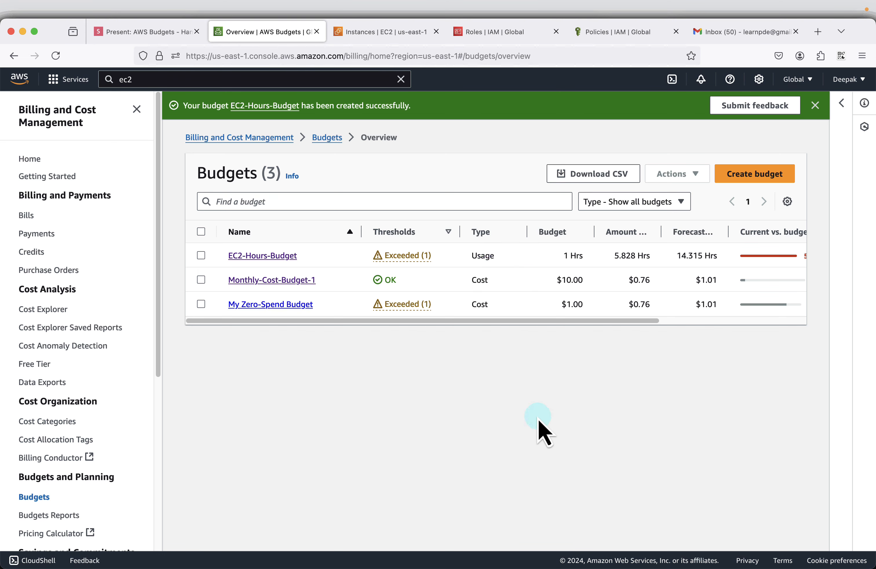
Step: Hide the billing navigation, then refresh the EC2 instances list to check the state of EC2-Hours-Budget-Demo
click(137, 109)
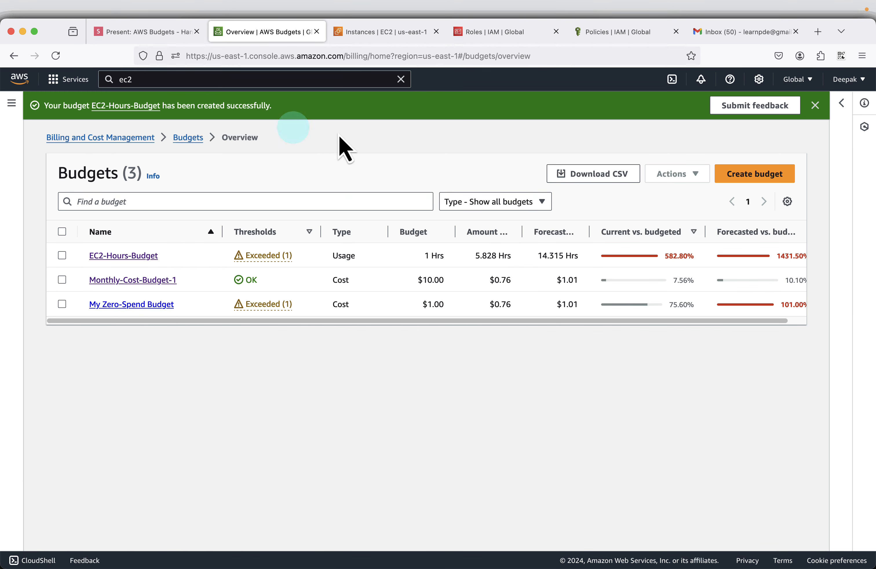
click(356, 36)
click(487, 106)
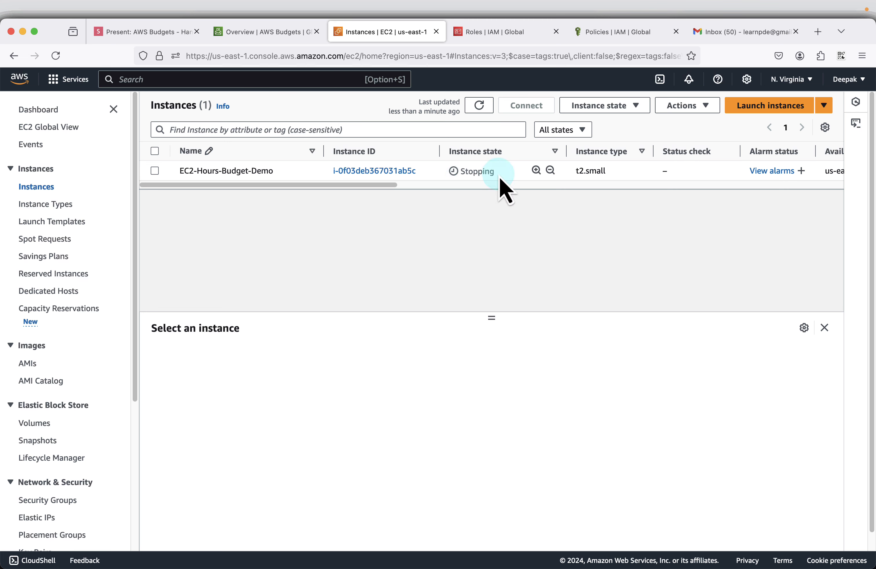
Step: Return to the budgets overview, reload it, and view the threshold and action details of EC2-Hours-Budget
click(258, 38)
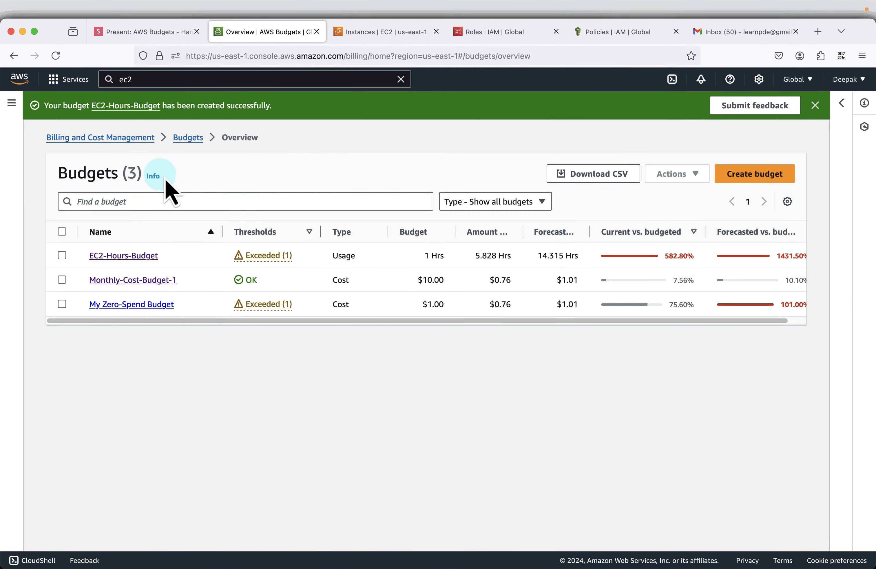
click(56, 56)
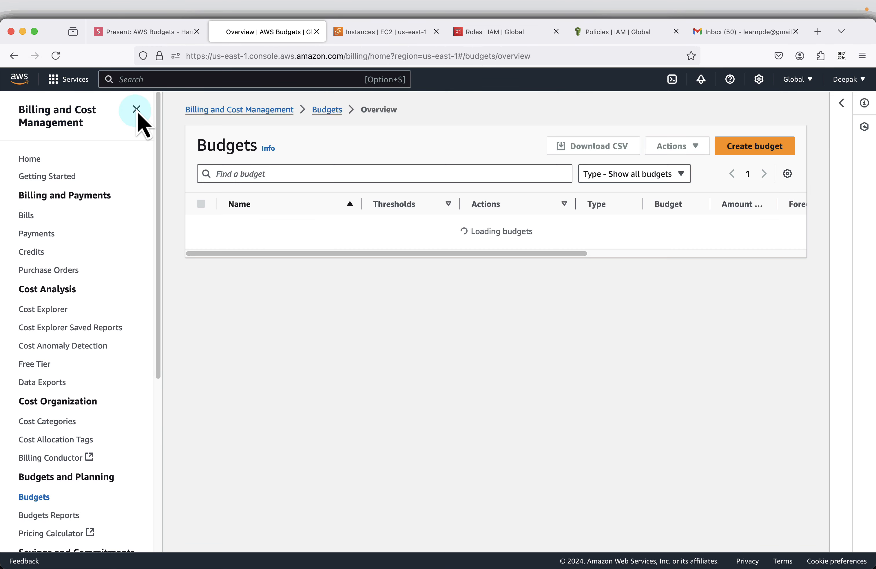
click(136, 109)
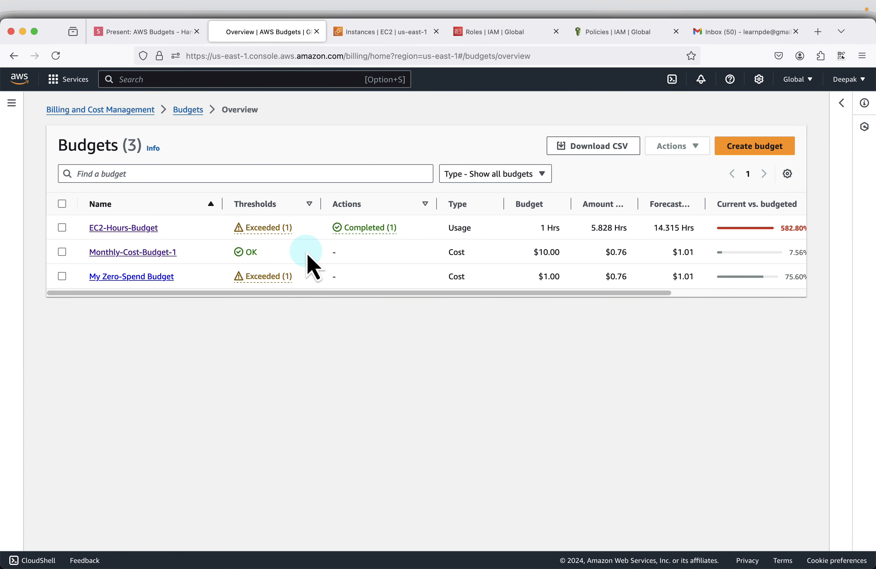
click(269, 228)
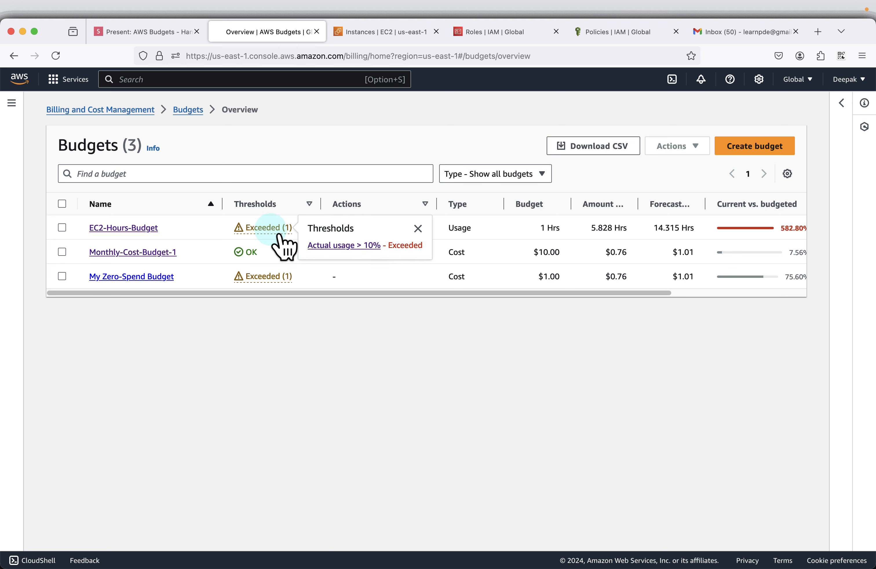
click(387, 356)
click(358, 221)
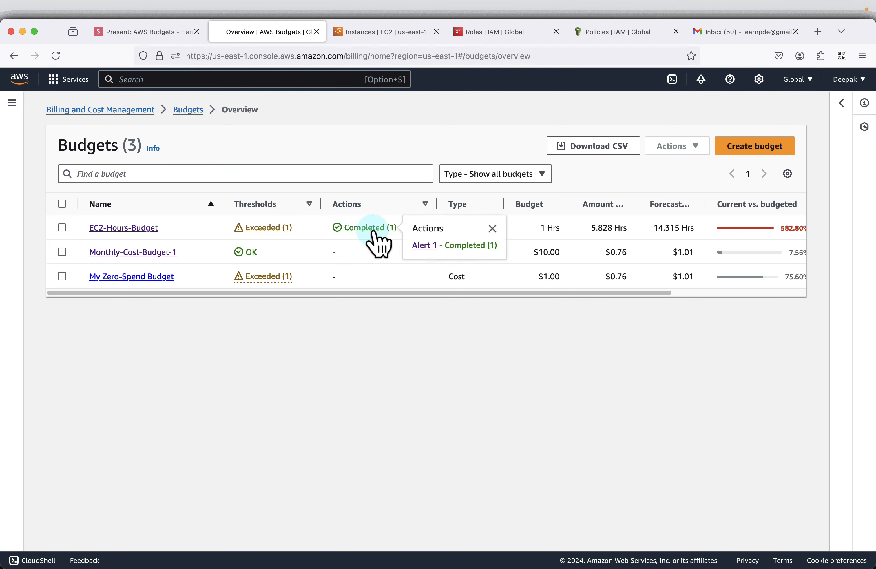
Step: Open the Alert 1 details of EC2-Hours-Budget and review its alert settings, actions and history log of action attempts
click(431, 244)
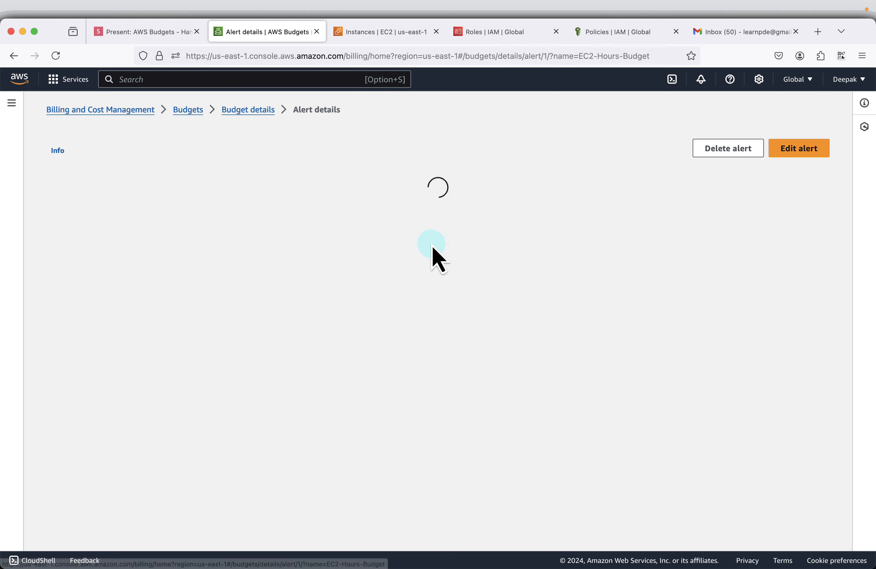
scroll(435, 259, down, 3)
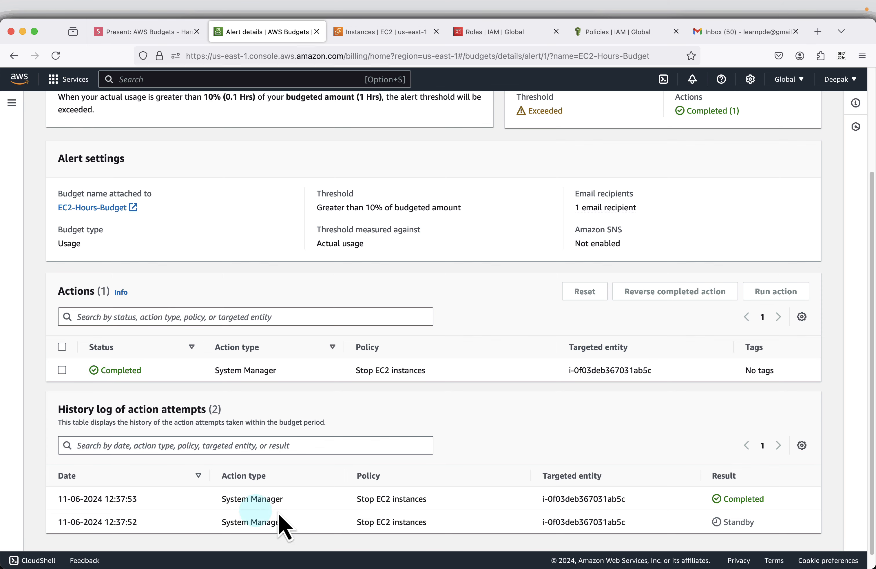
scroll(332, 519, down, 1)
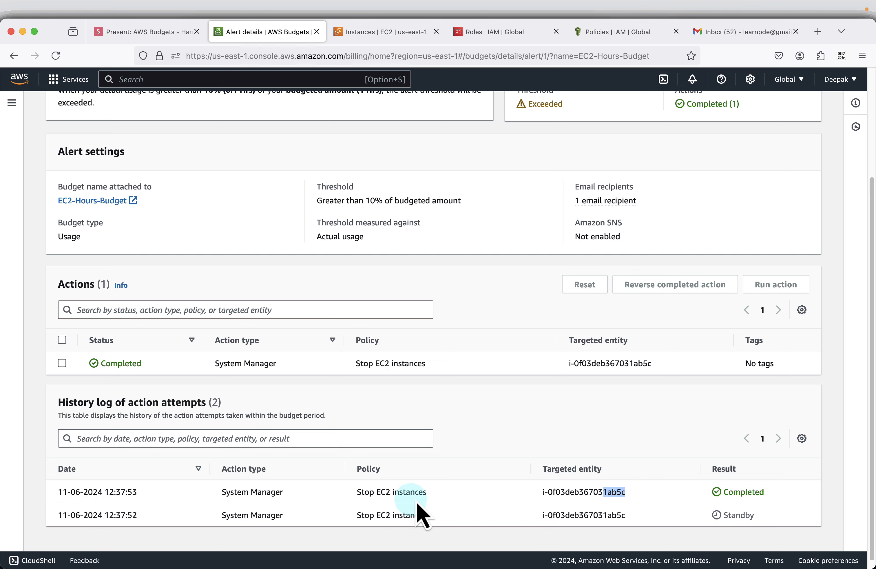
scroll(410, 371, up, 4)
scroll(406, 366, down, 2)
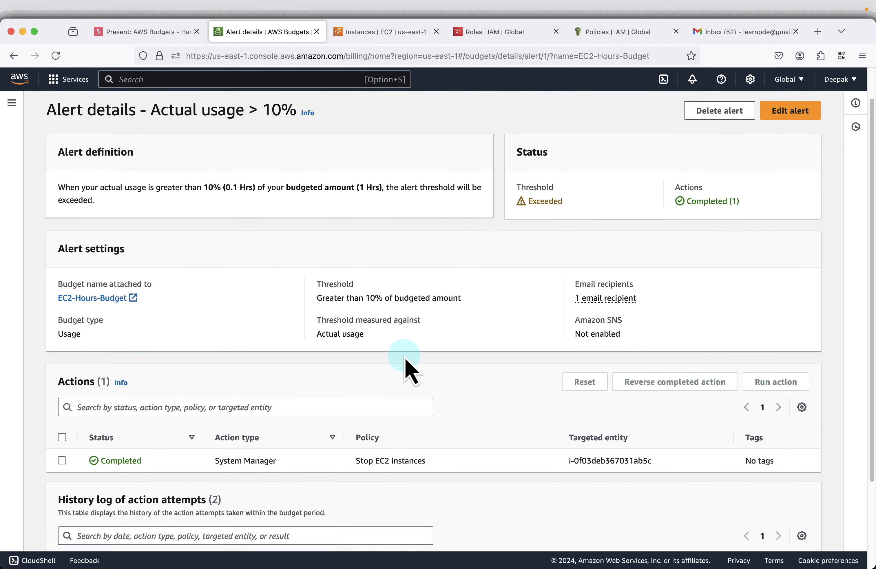
Step: Switch to the slides.com presentation and advance through the budget setup slides to the example budget action email
click(165, 40)
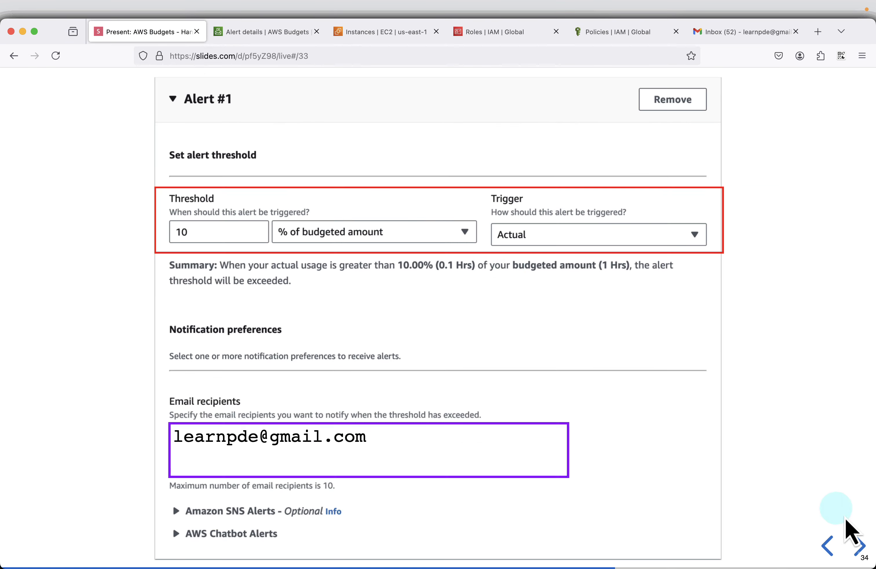
click(857, 544)
click(857, 545)
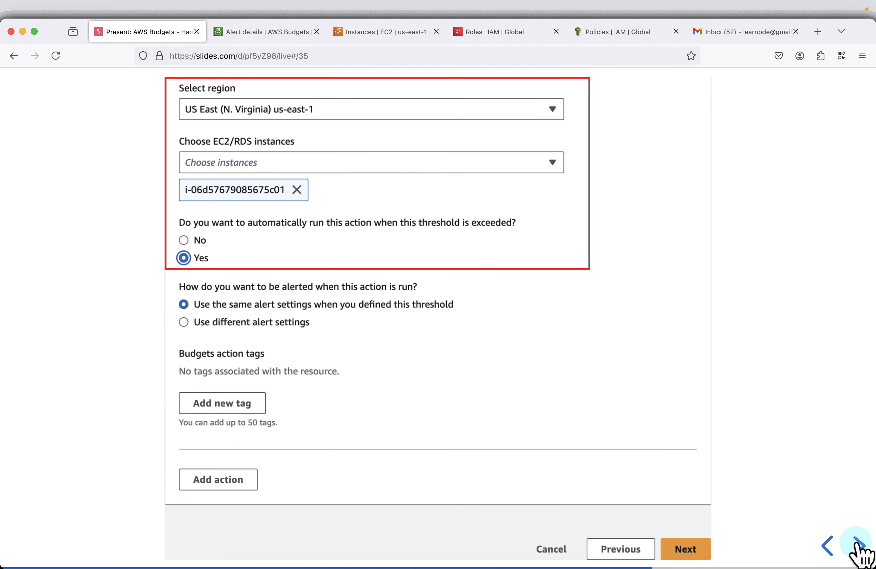
click(857, 545)
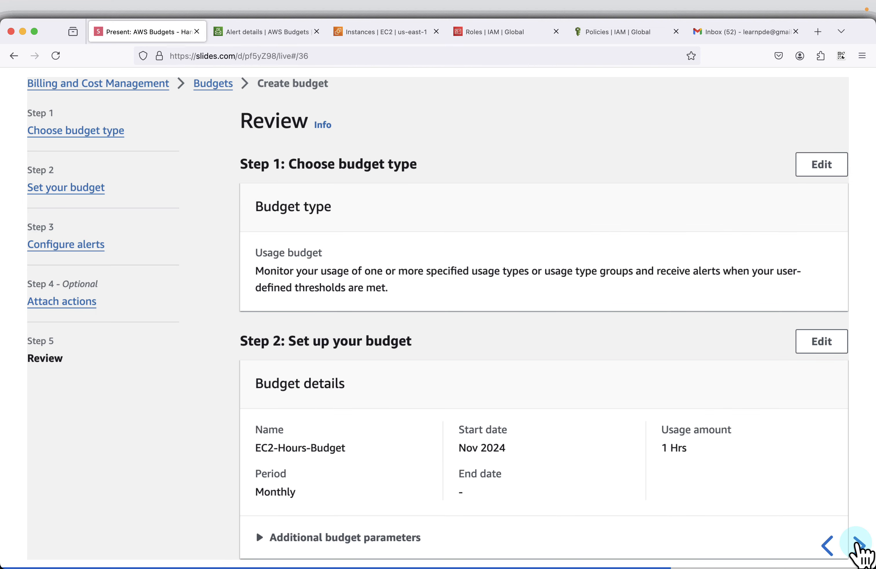
click(857, 545)
click(857, 544)
click(857, 544)
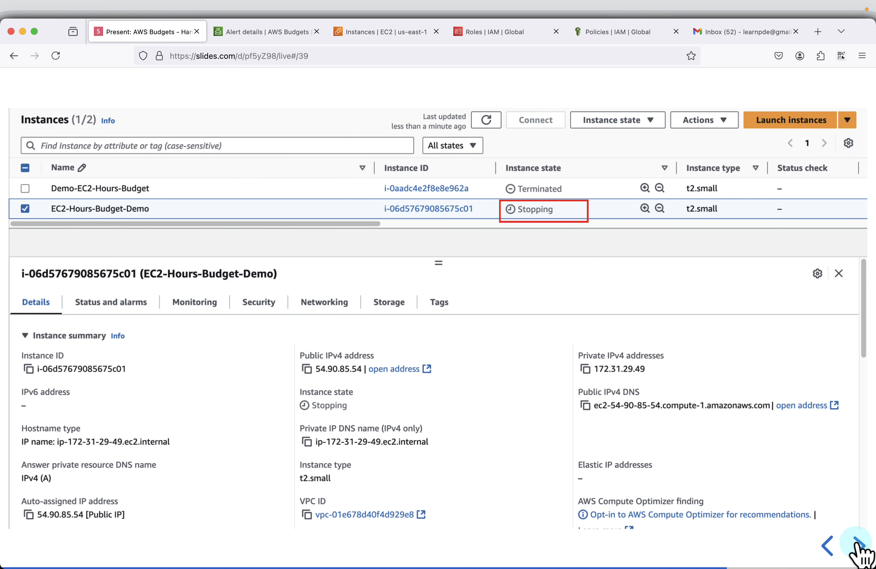
click(857, 544)
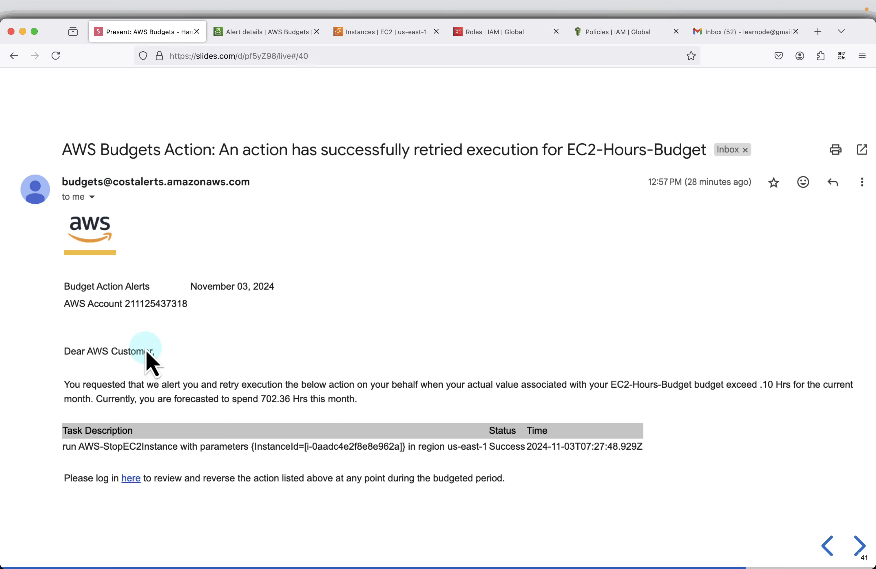
Step: Switch to Gmail and read the AWS Budgets Action email for EC2-Hours-Budget, checking the instance ID, then return to the inbox
click(753, 34)
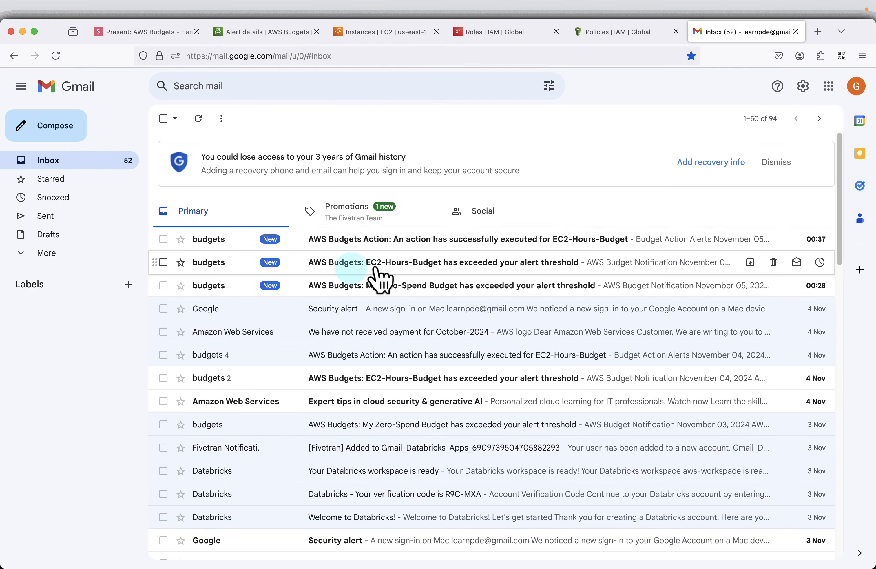
click(412, 244)
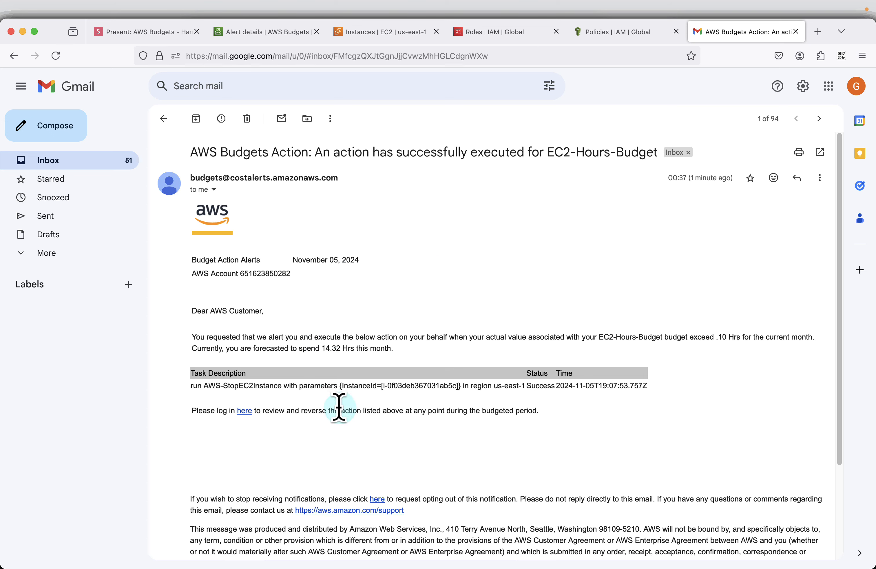
drag(325, 387, 478, 387)
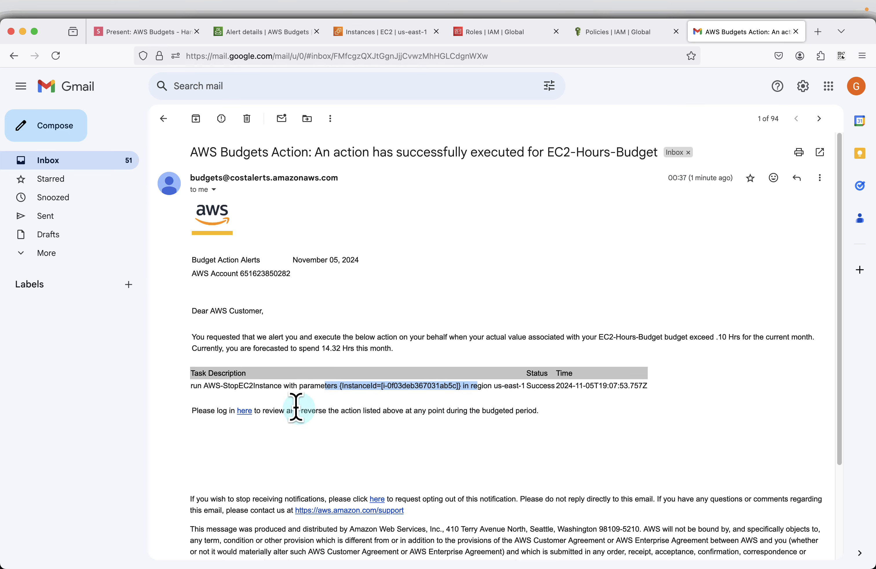
click(163, 119)
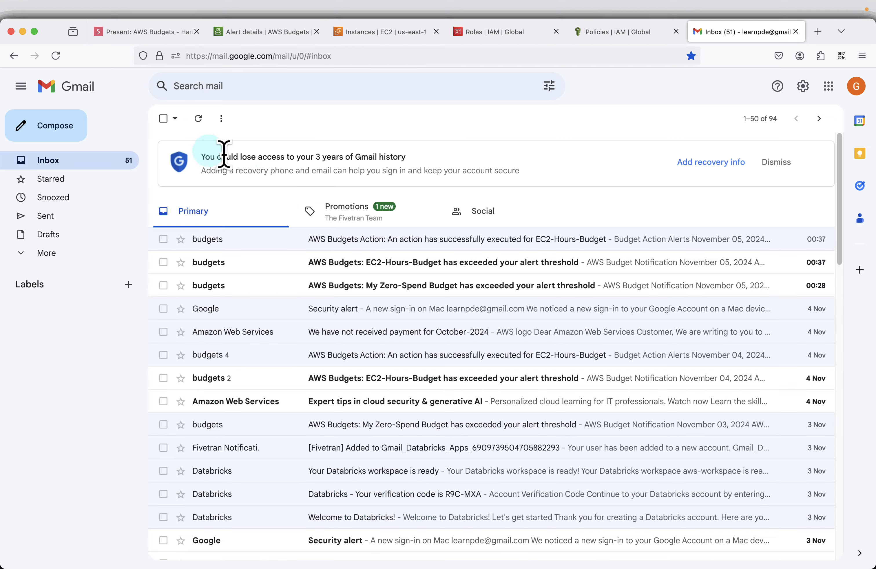
Step: Read the alert threshold emails for My Zero-Spend Budget and EC2-Hours-Budget, then return to the inbox
click(390, 286)
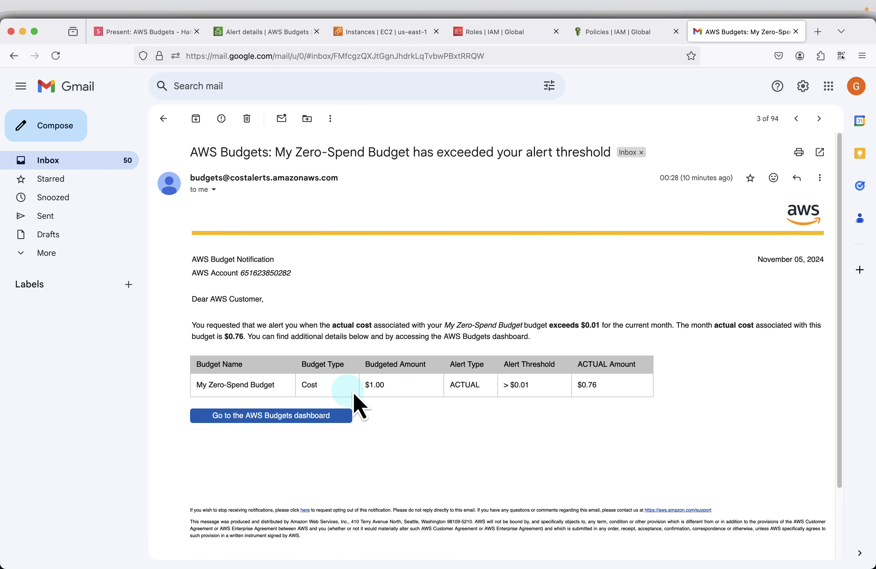
click(163, 119)
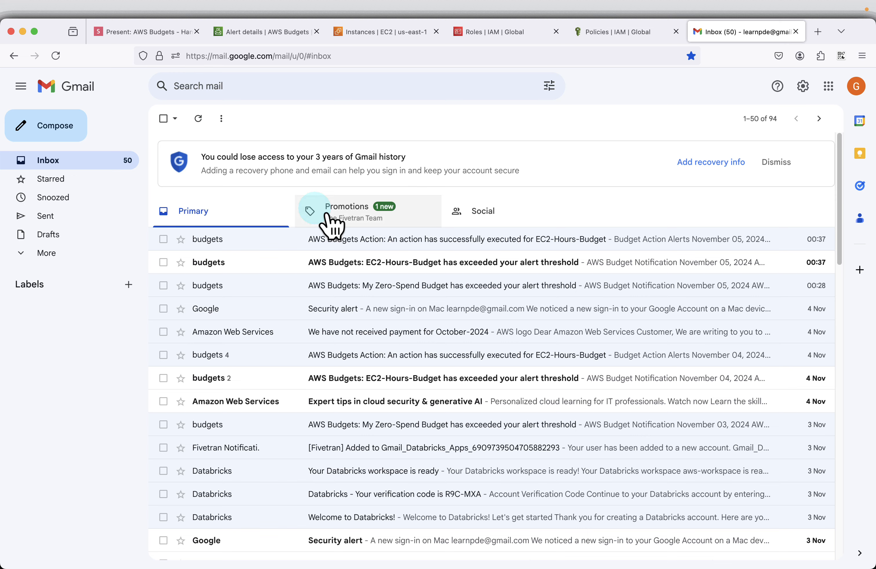
click(402, 263)
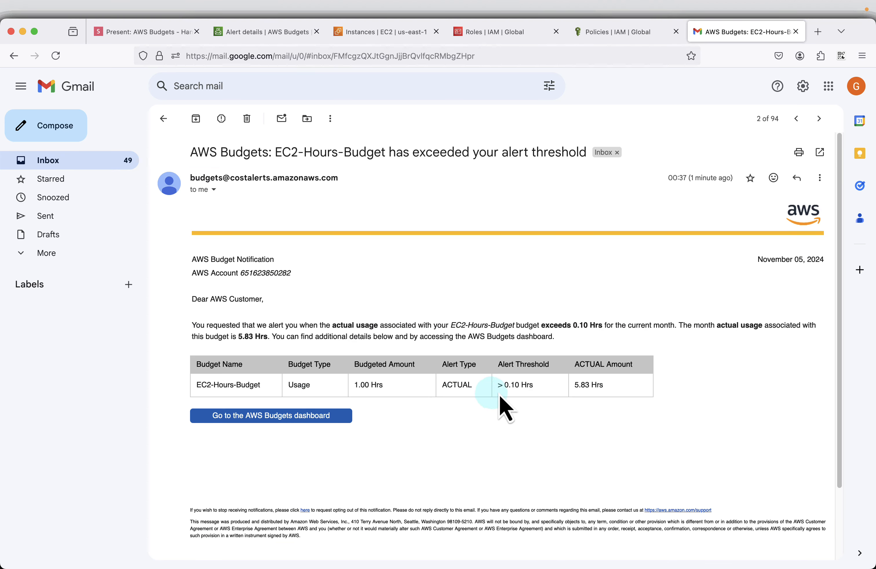
click(163, 119)
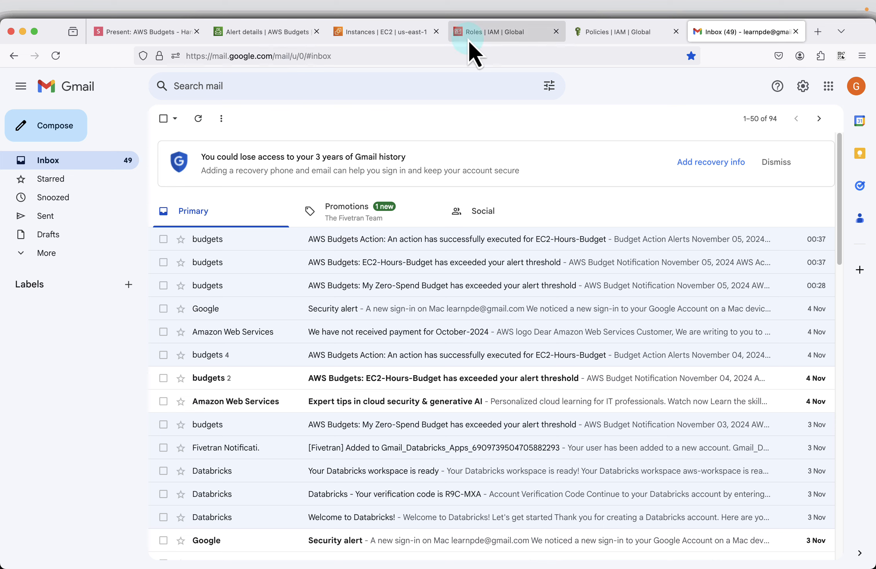
Step: Switch back to the AWS alert details for EC2-Hours-Budget, review them, and go back to the budgets overview
click(246, 38)
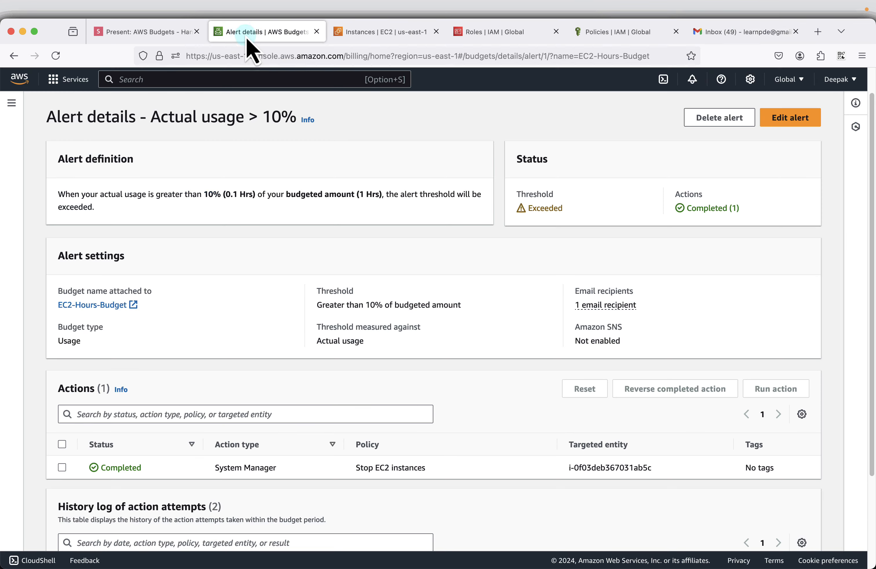
scroll(309, 185, up, 2)
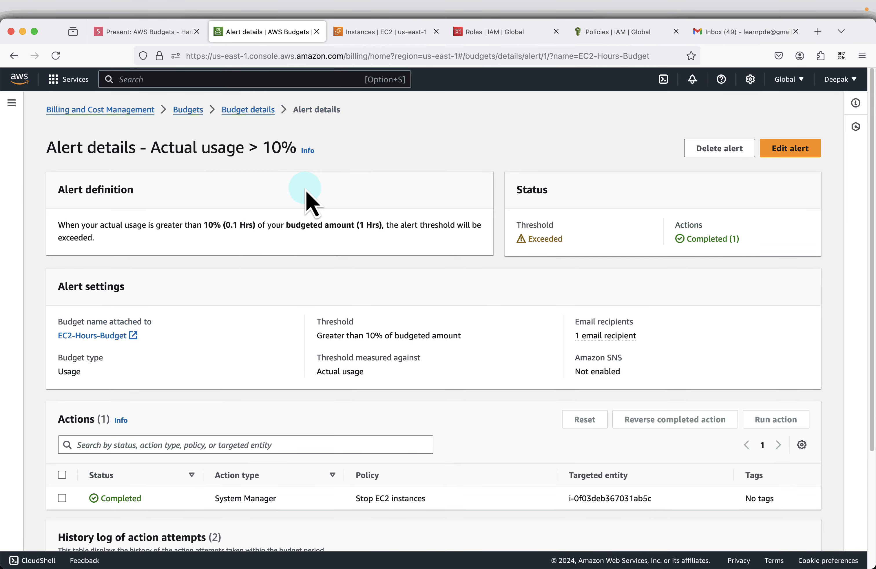
click(194, 111)
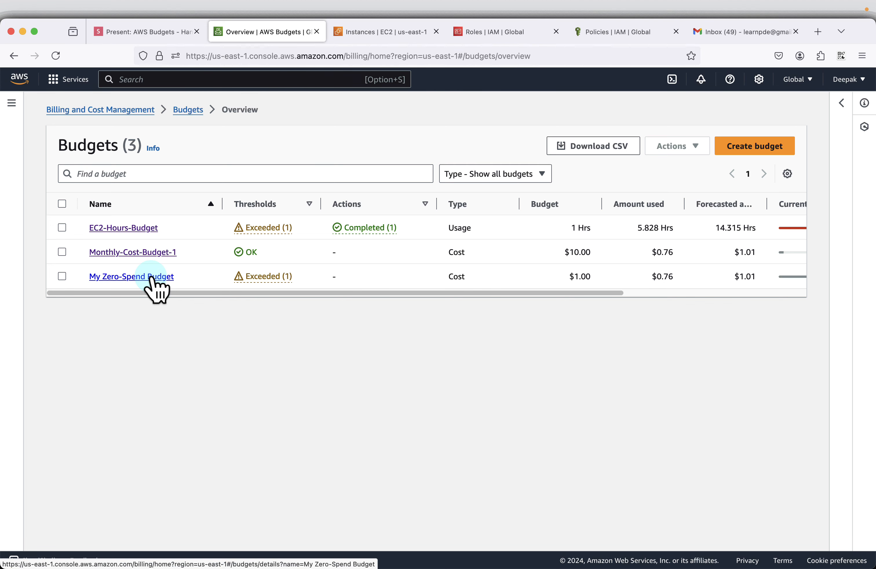
Step: Switch to the slides.com presentation and advance past the Clean Up slide to the Delete Budgets slide
click(176, 33)
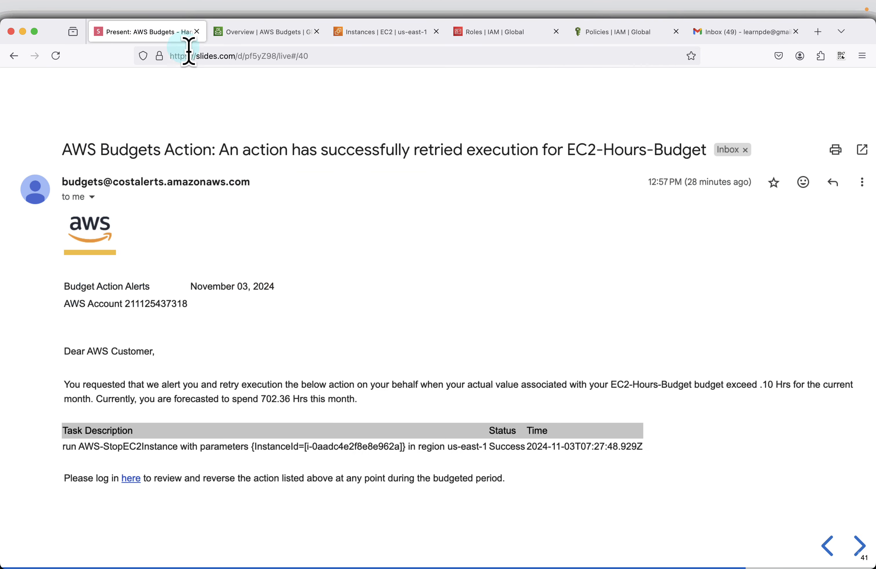
click(857, 548)
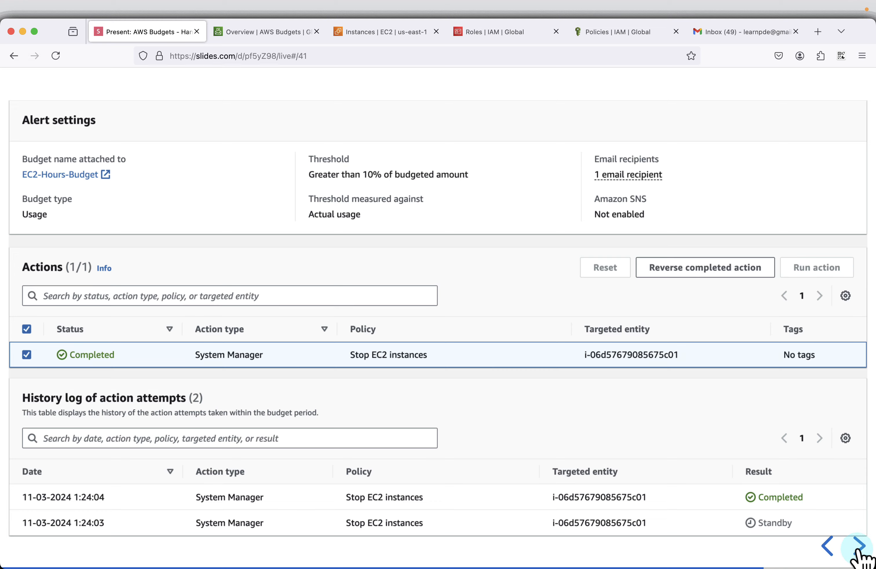
click(857, 548)
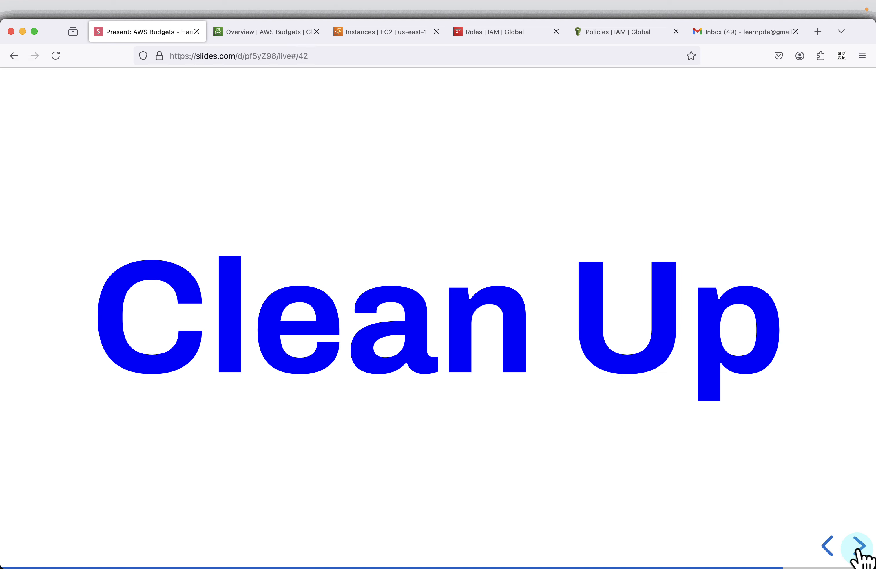
click(857, 548)
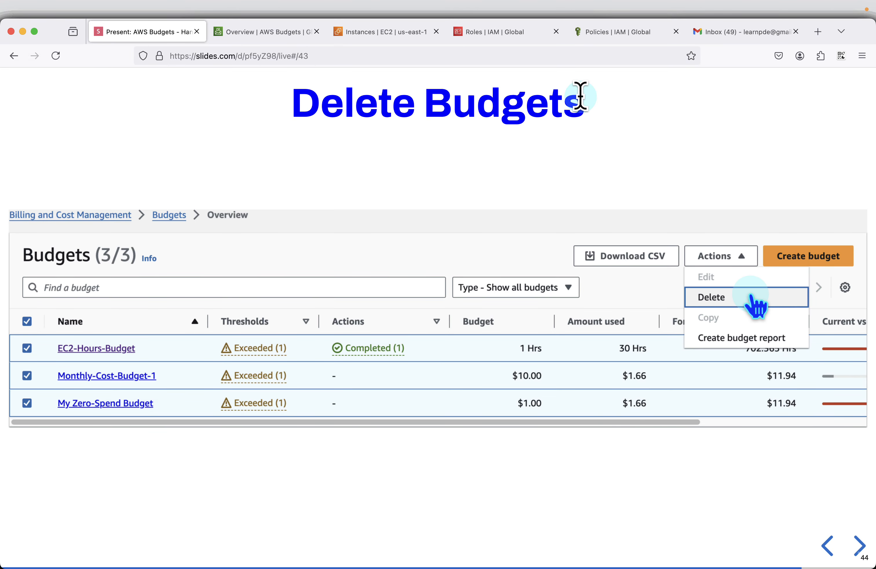
Step: Switch to the AWS Budgets overview and delete all three budgets, confirming the deletion
click(279, 37)
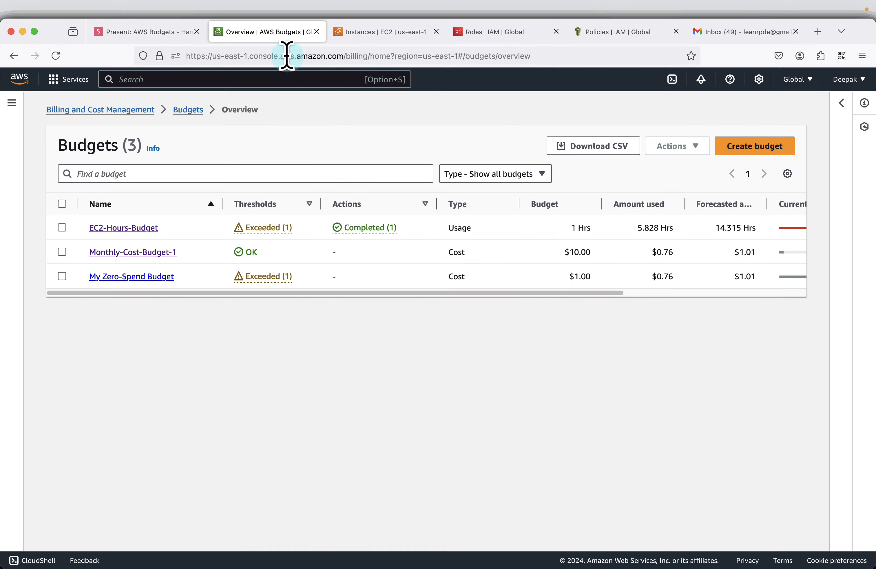
click(62, 203)
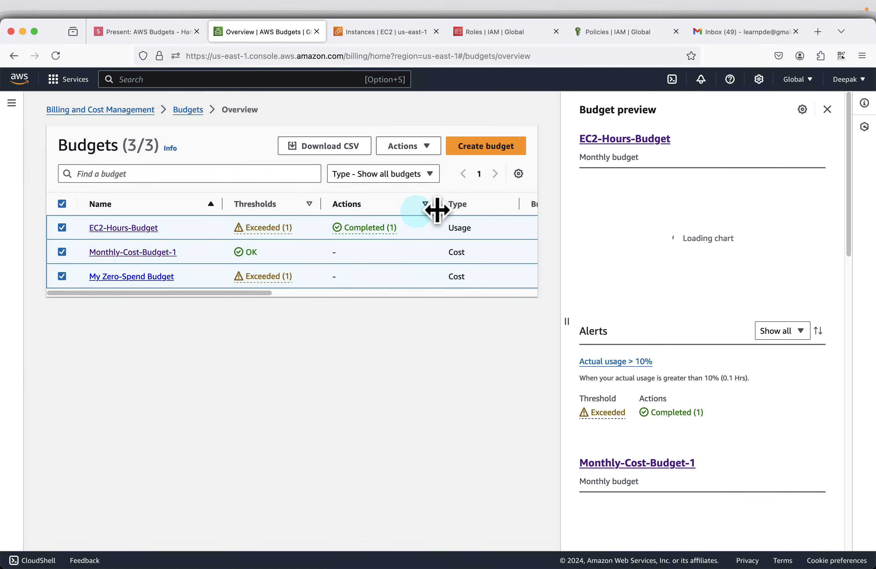
click(408, 146)
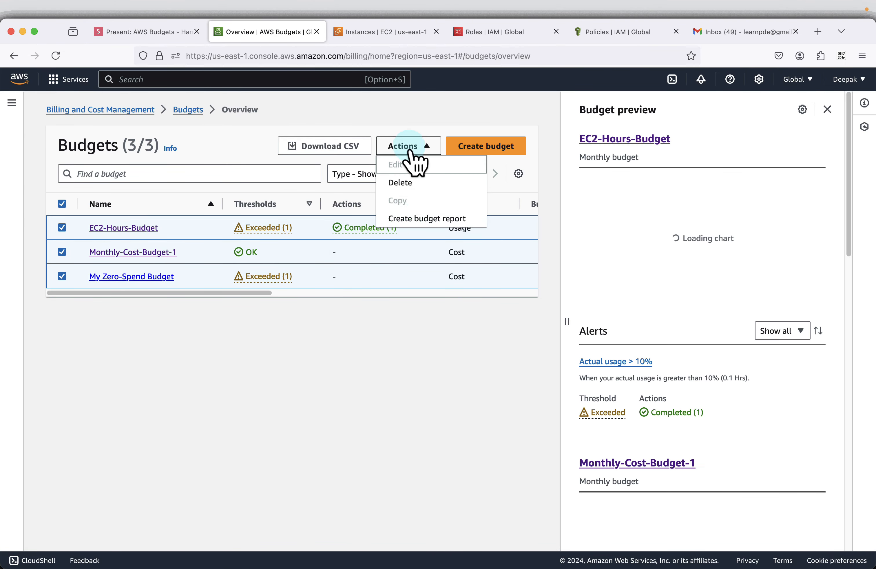
click(413, 184)
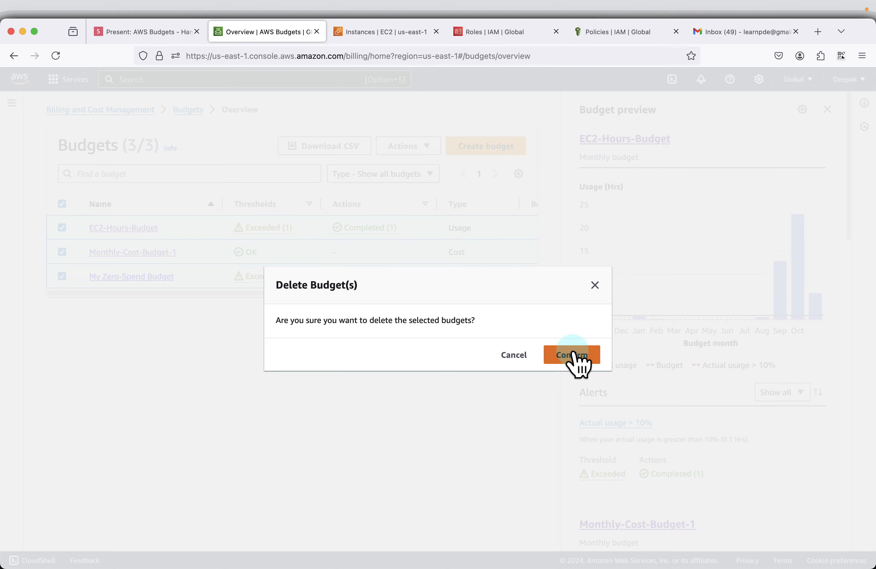
click(572, 353)
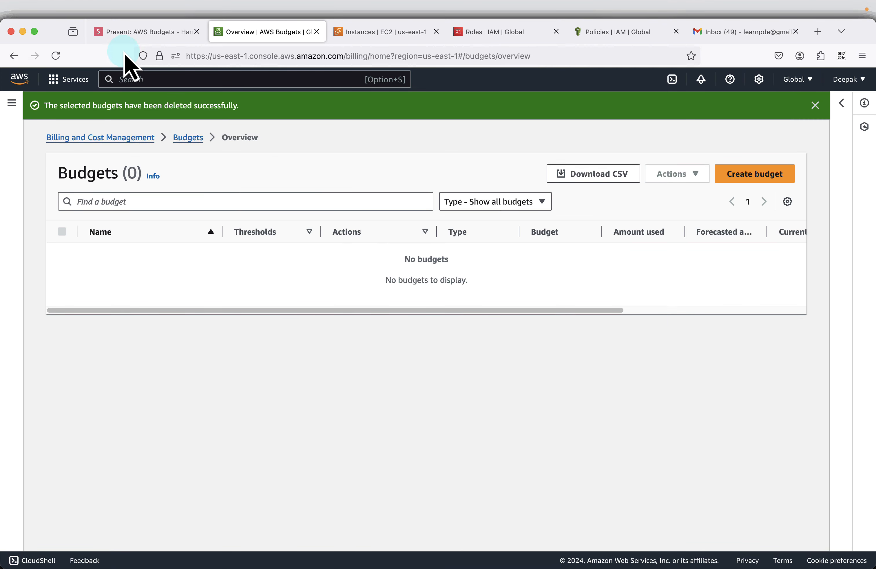
Step: Advance the slides.com presentation to the Terminate EC2 Instance slide, then terminate the EC2-Hours-Budget-Demo instance in the EC2 console
click(153, 40)
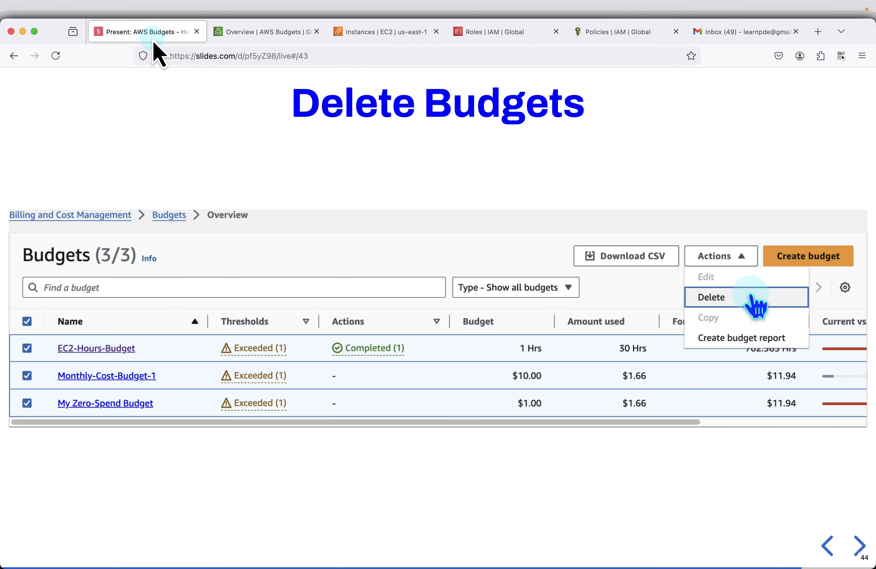
click(859, 543)
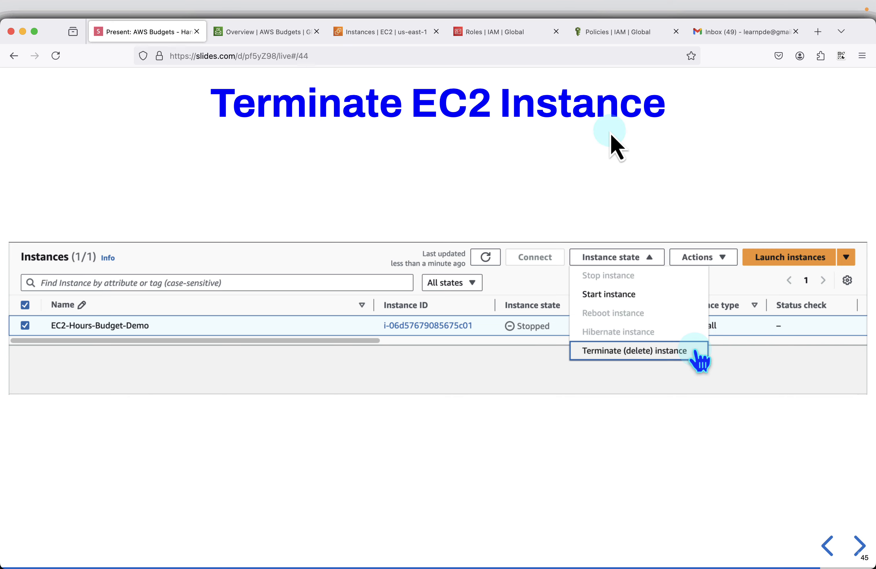
click(376, 33)
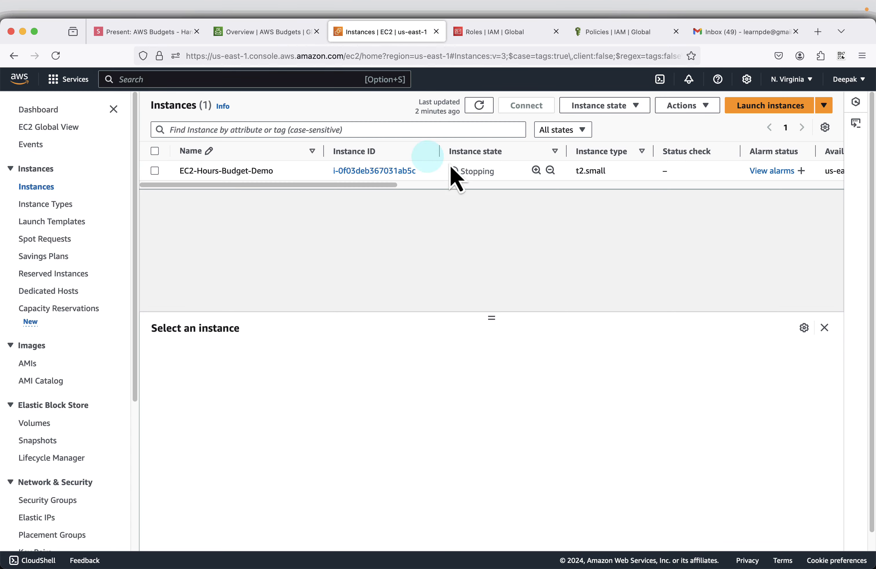
click(479, 106)
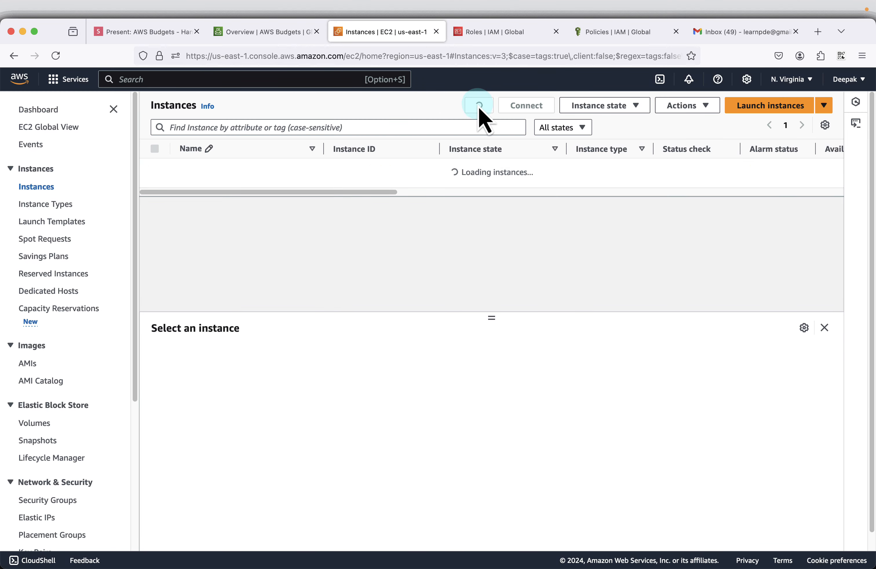
click(114, 109)
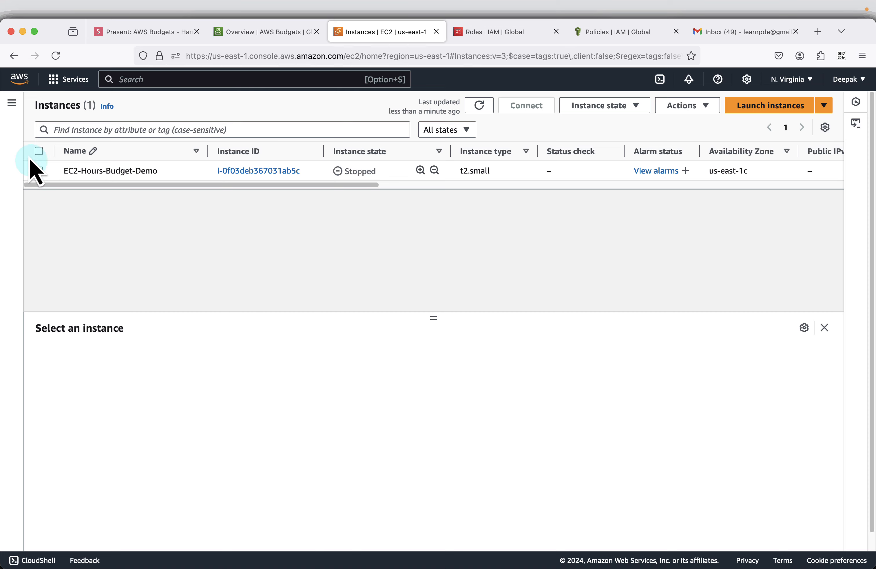
click(39, 151)
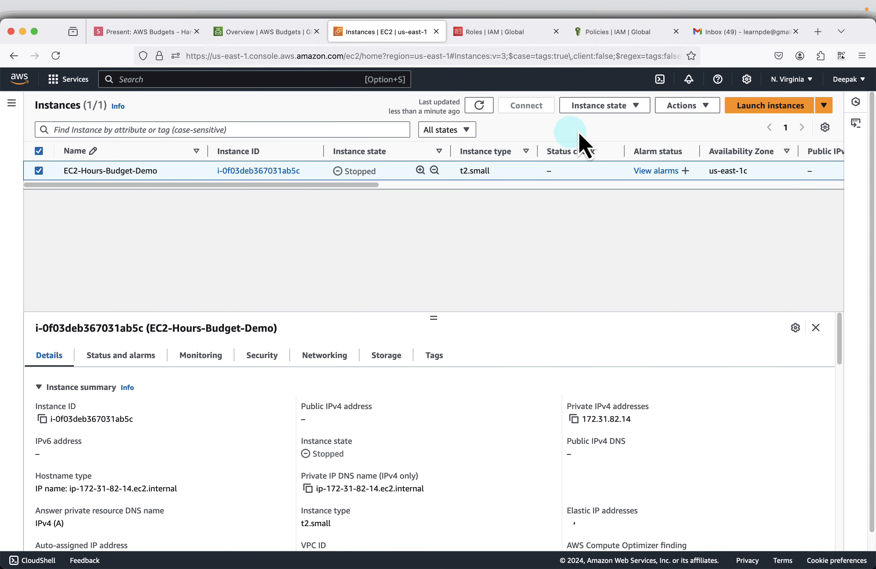
click(617, 107)
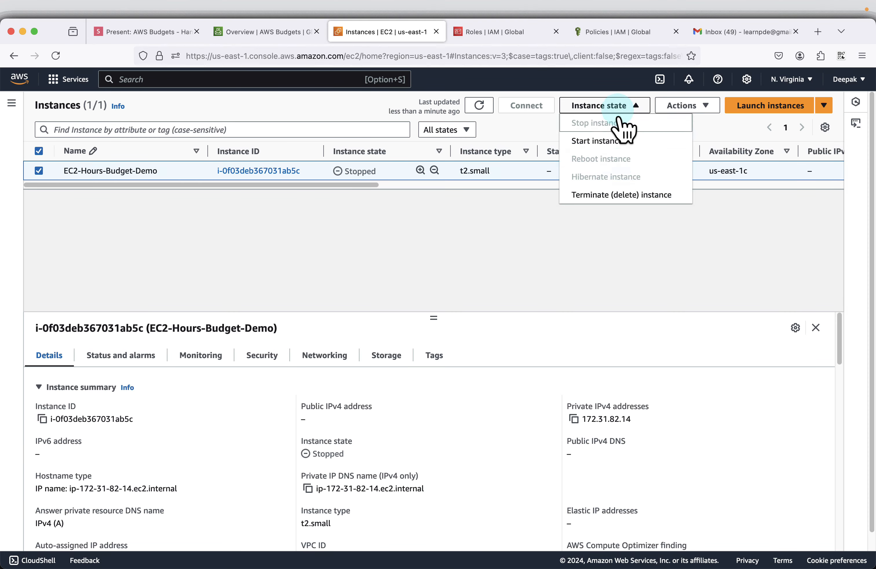
click(609, 196)
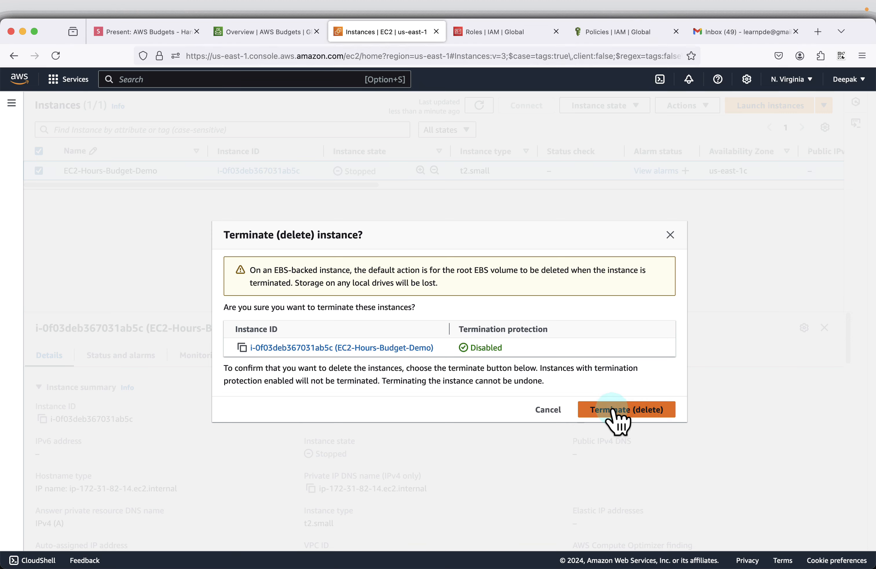
click(615, 413)
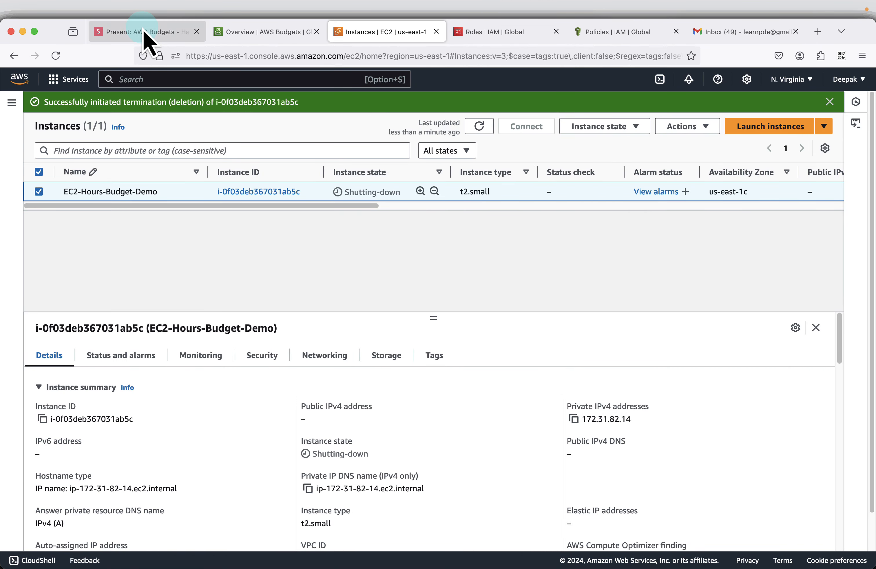
Step: Advance the presentation to the Delete Inline Policy slide, then search the IAM policies for "systems-" and refresh the list
click(144, 32)
click(858, 546)
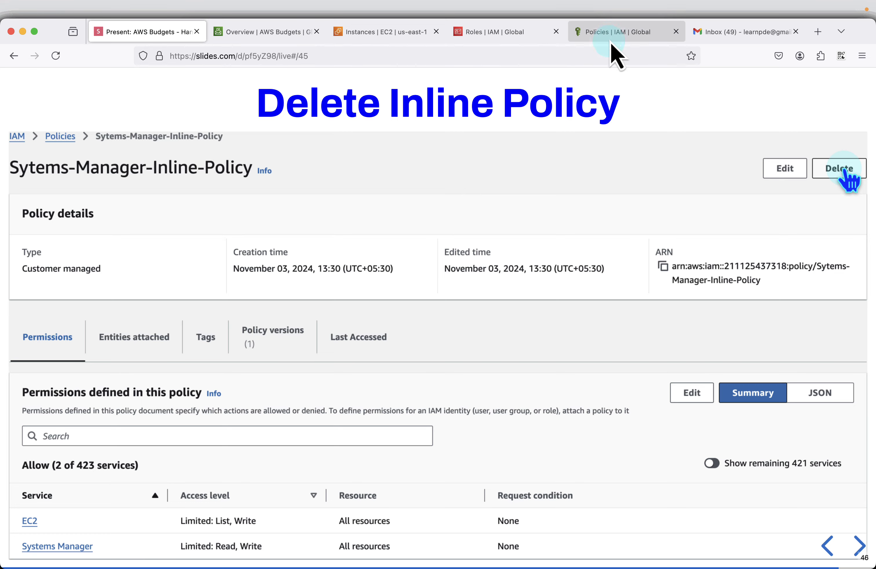
click(617, 32)
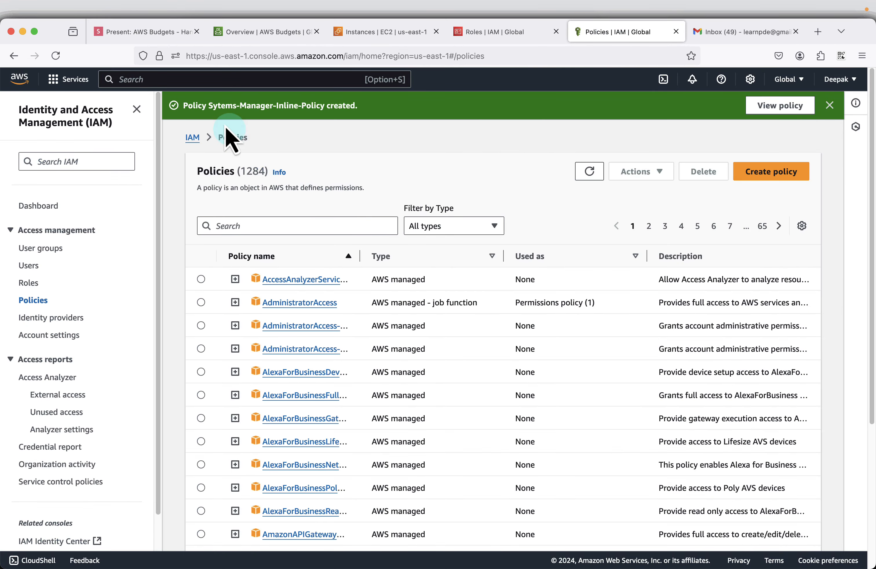
scroll(369, 295, down, 5)
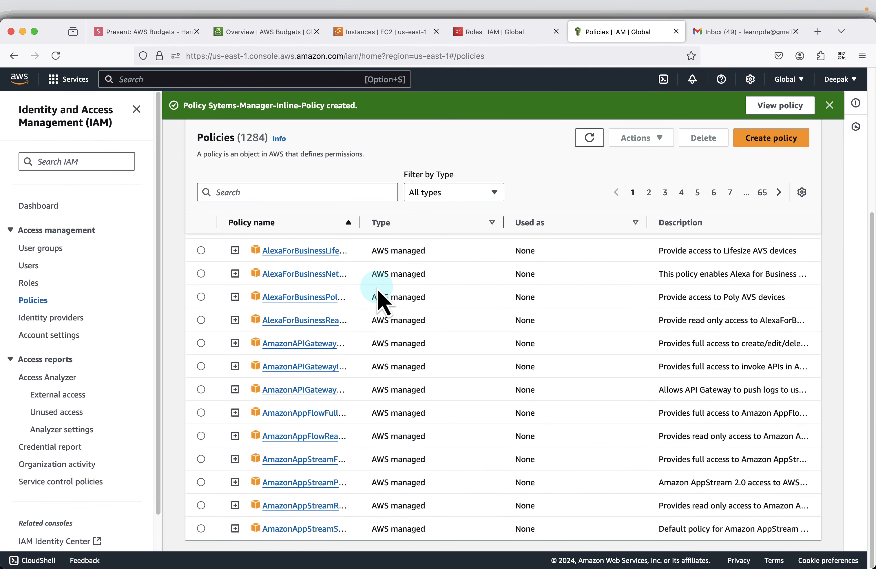
scroll(365, 290, up, 3)
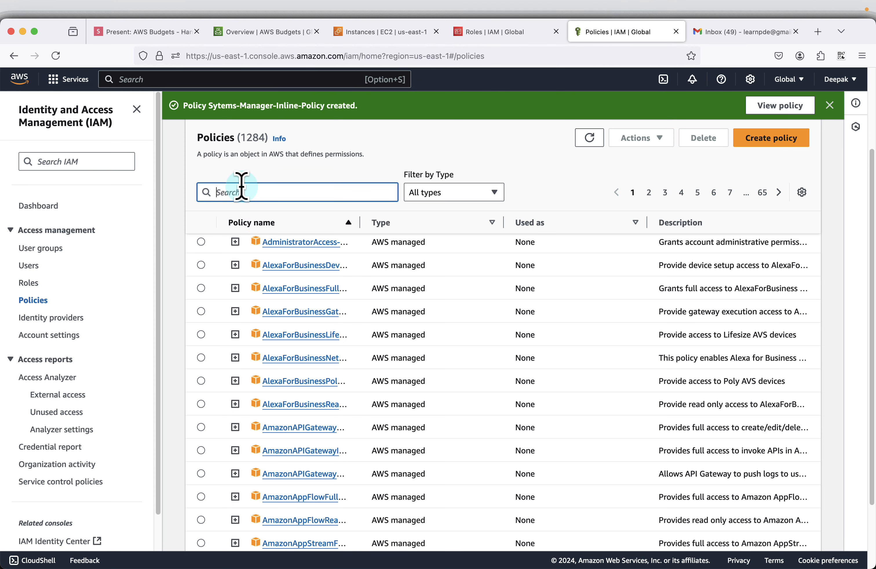
text(systems)
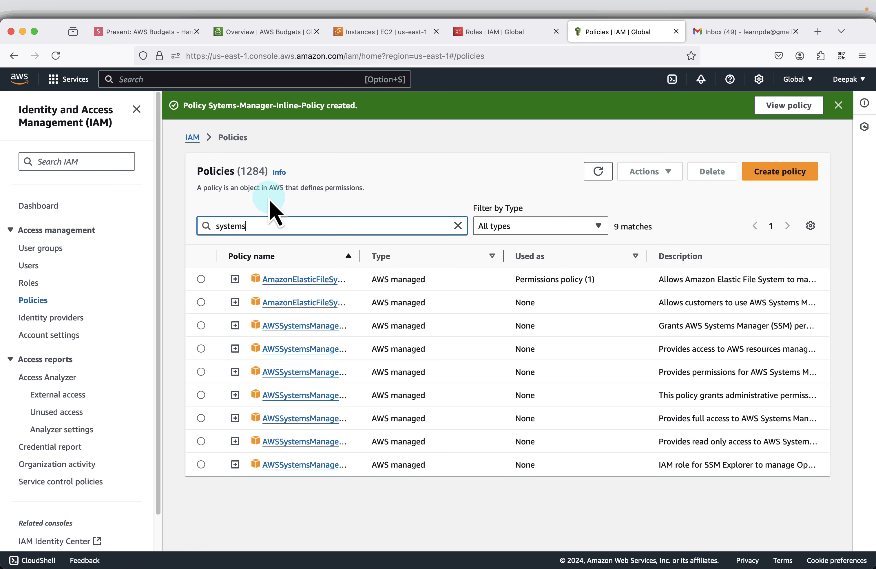
text(-)
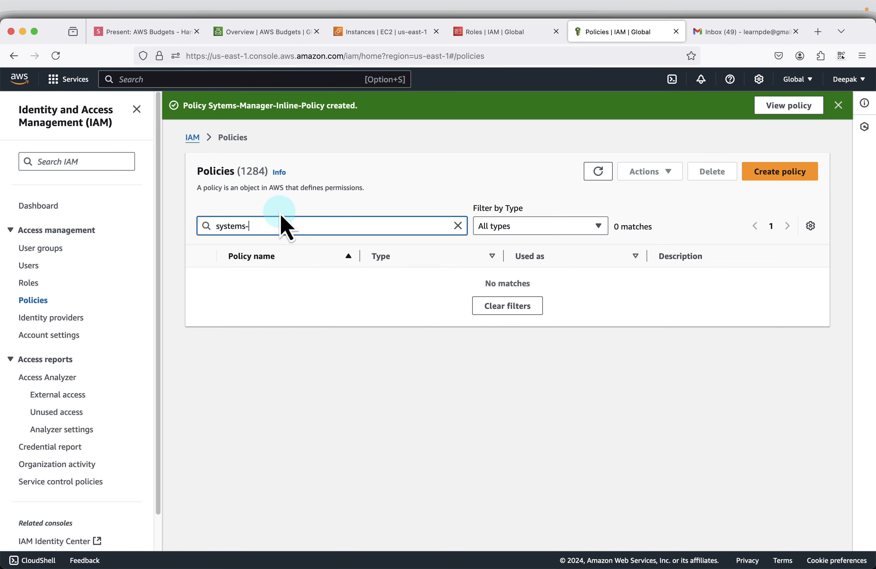
click(598, 172)
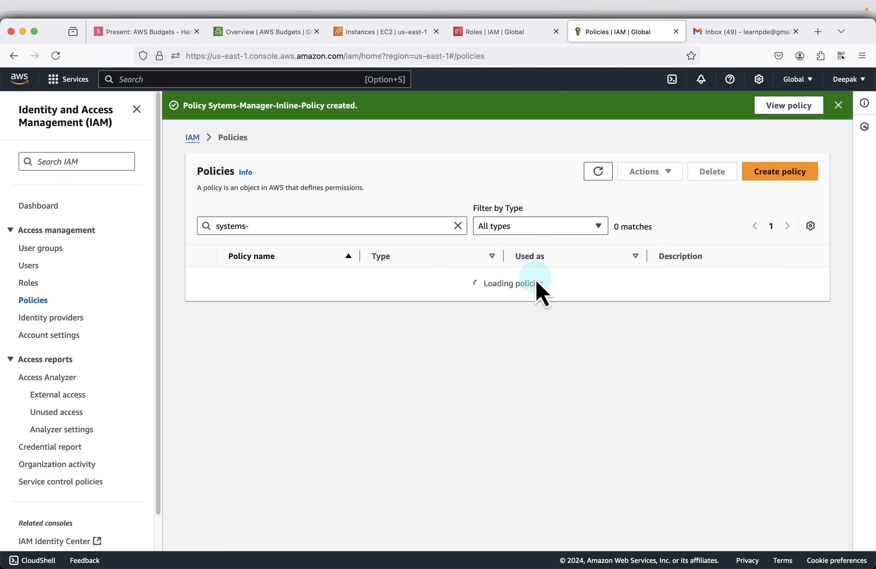
Step: Find the BudgetActions-Role among the IAM roles by searching "Budget" and delete it, confirming with the role name
click(497, 33)
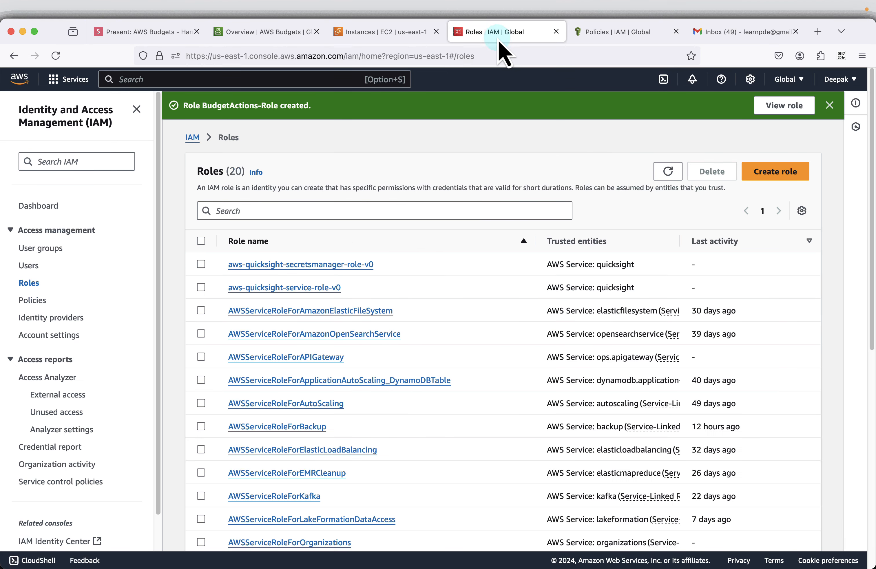
click(282, 211)
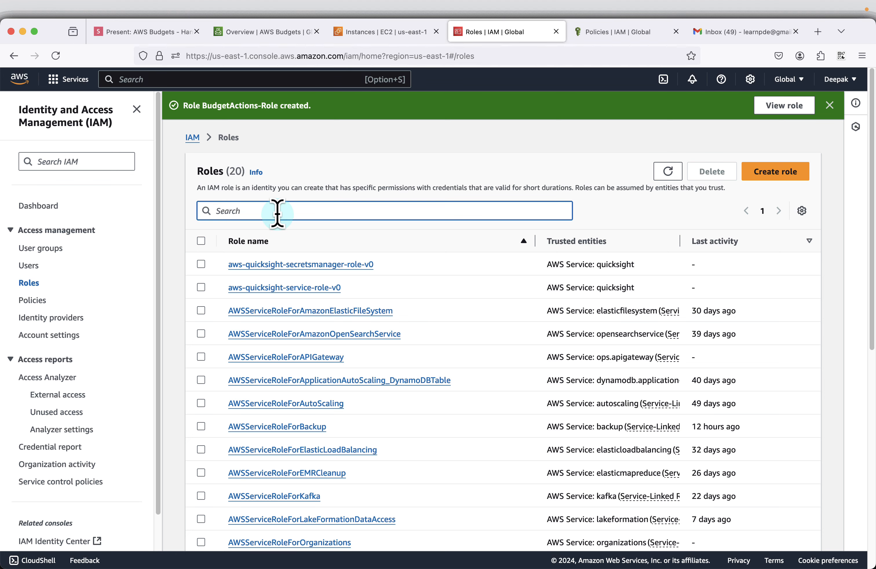
text(Budget)
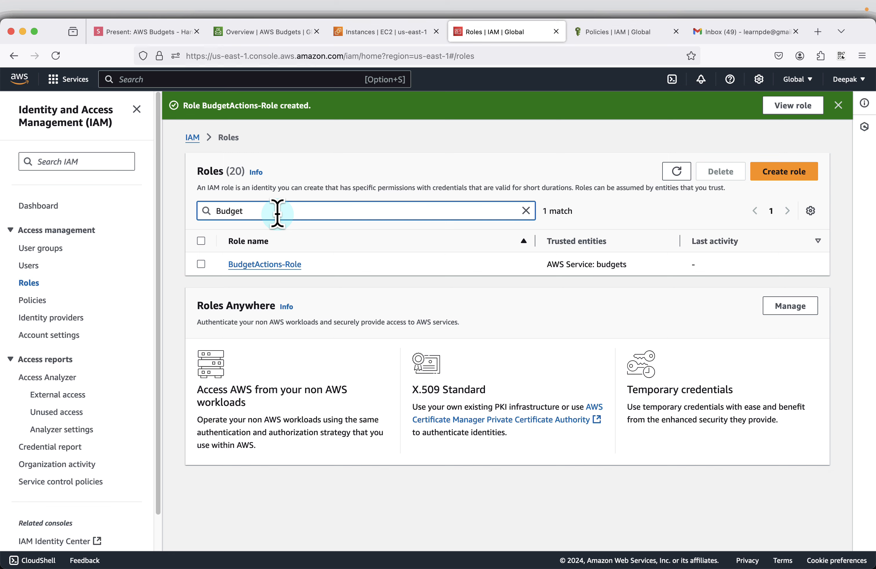
click(201, 241)
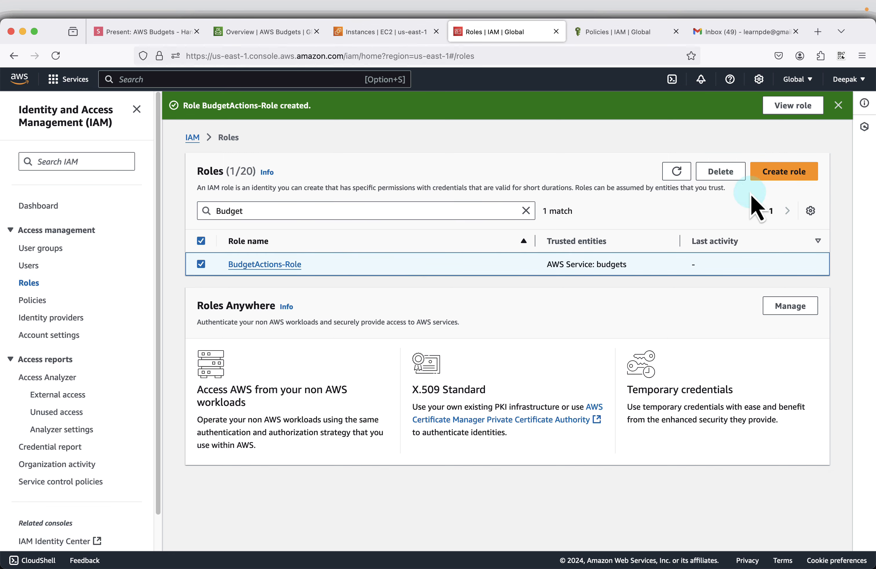
click(719, 172)
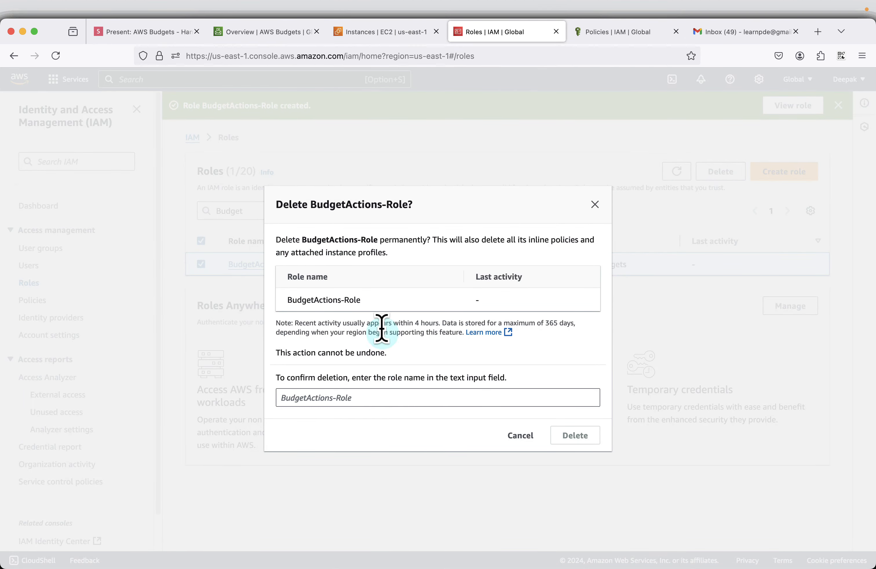
drag(376, 238, 306, 237)
key(super+c)
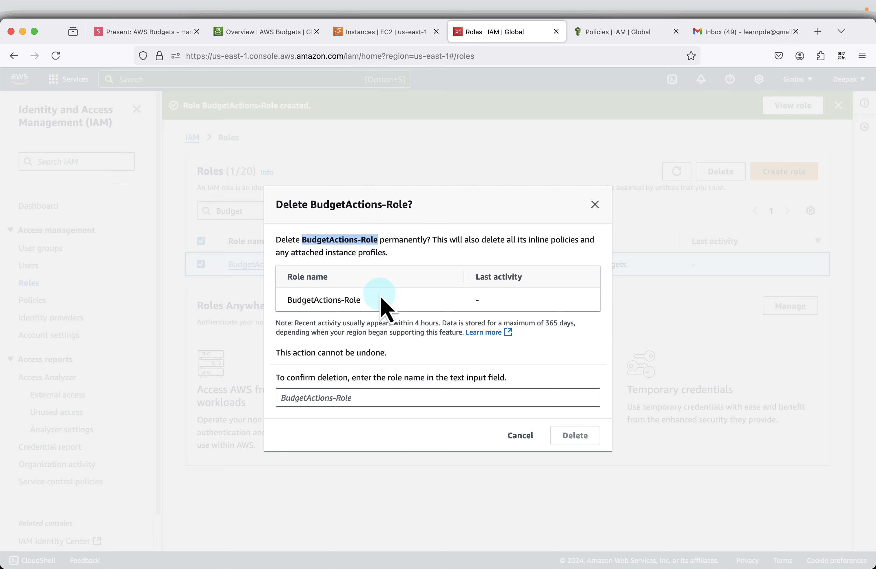
click(312, 395)
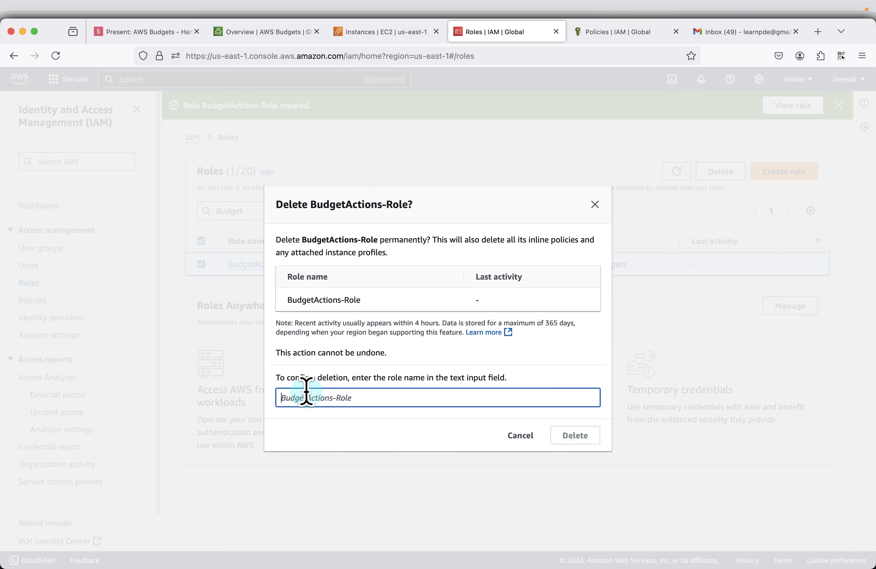
key(super+v)
click(576, 436)
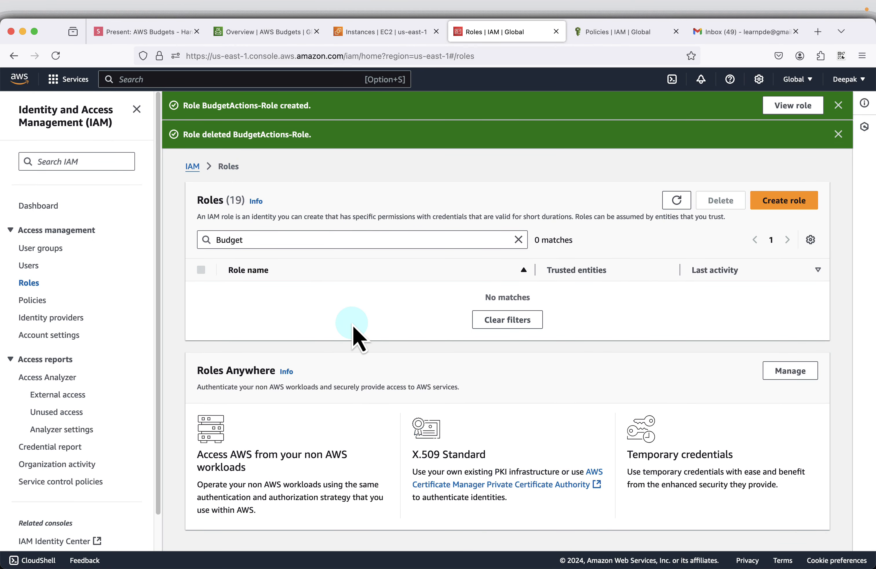
Step: Find EC2-SSM-Manager-Role among the IAM roles by searching "SSM" and delete it, confirming with the role name
double_click(286, 236)
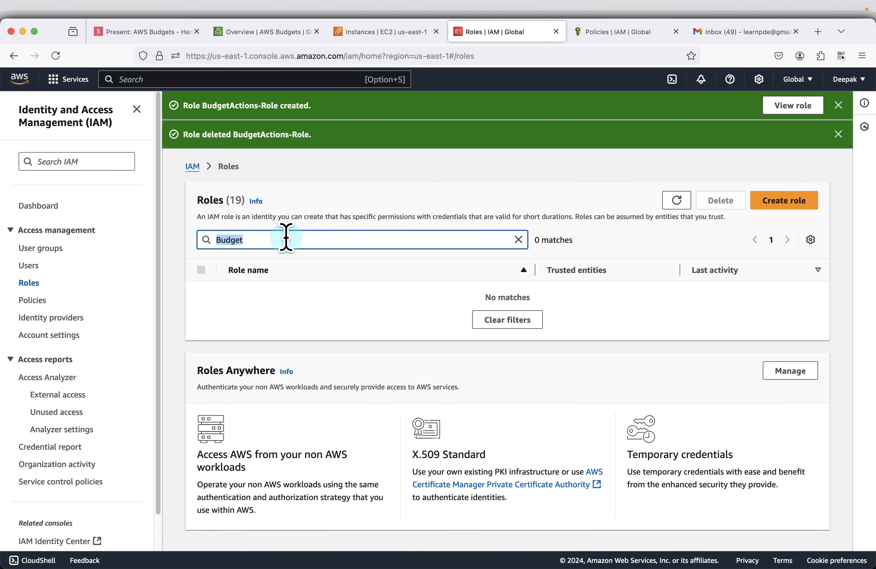
text(SSM)
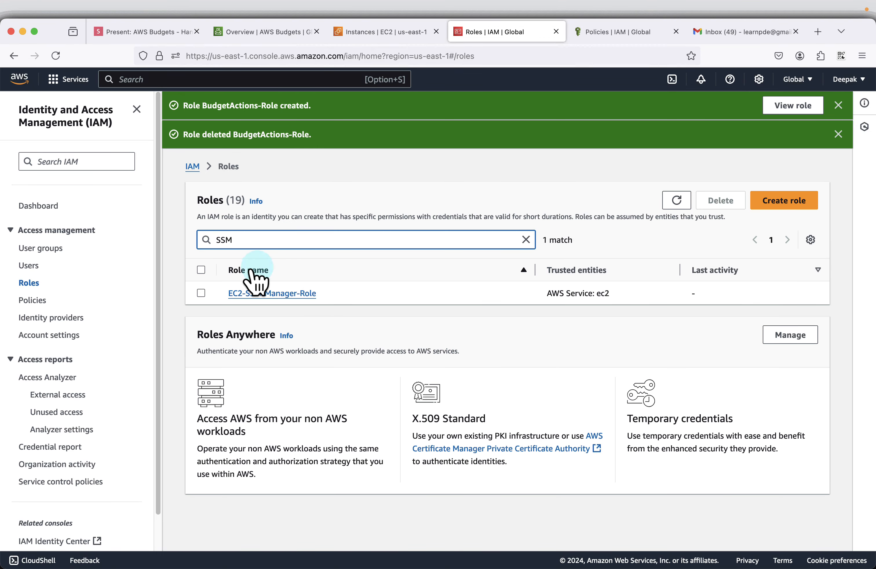
click(201, 292)
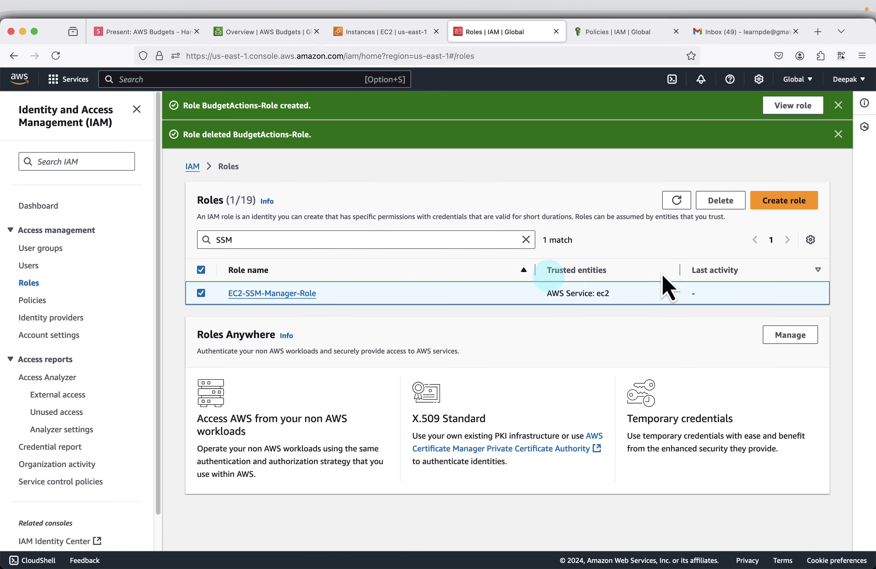
click(725, 200)
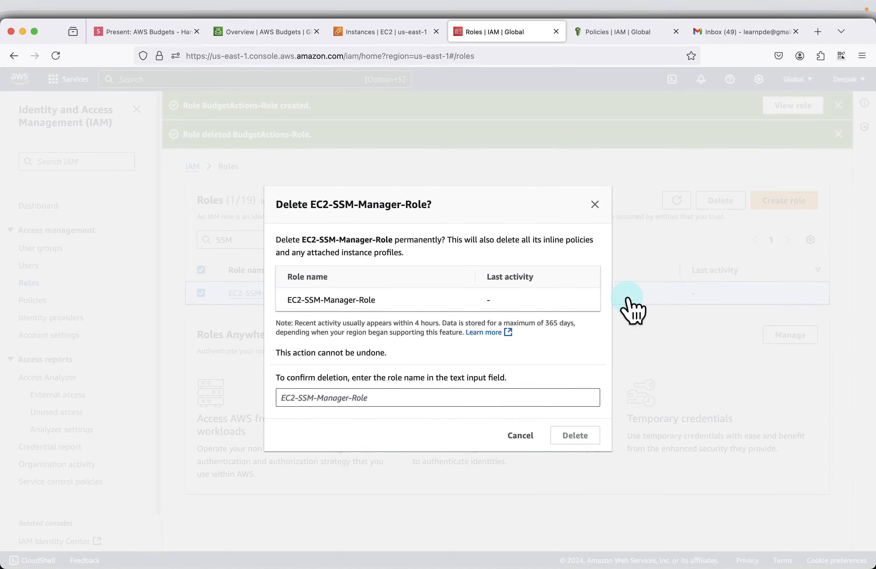
drag(384, 303, 297, 299)
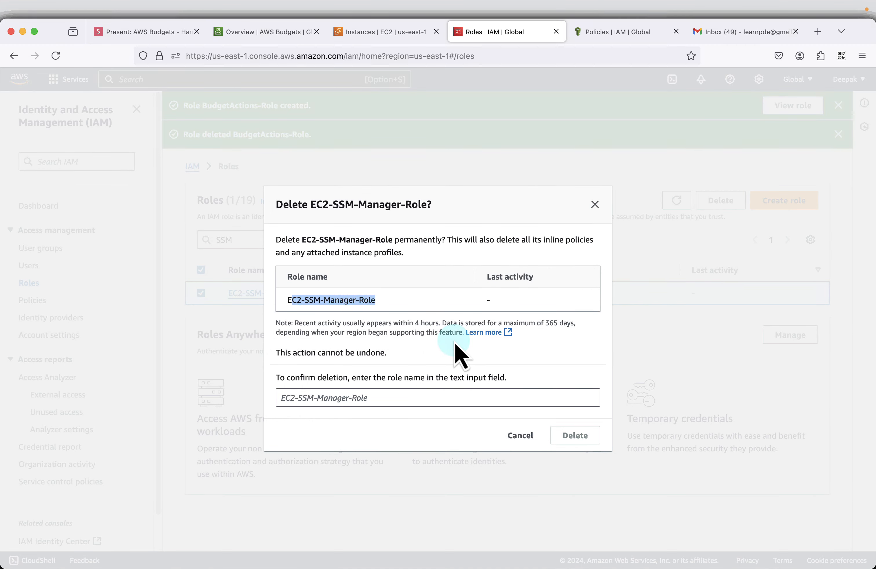
click(335, 402)
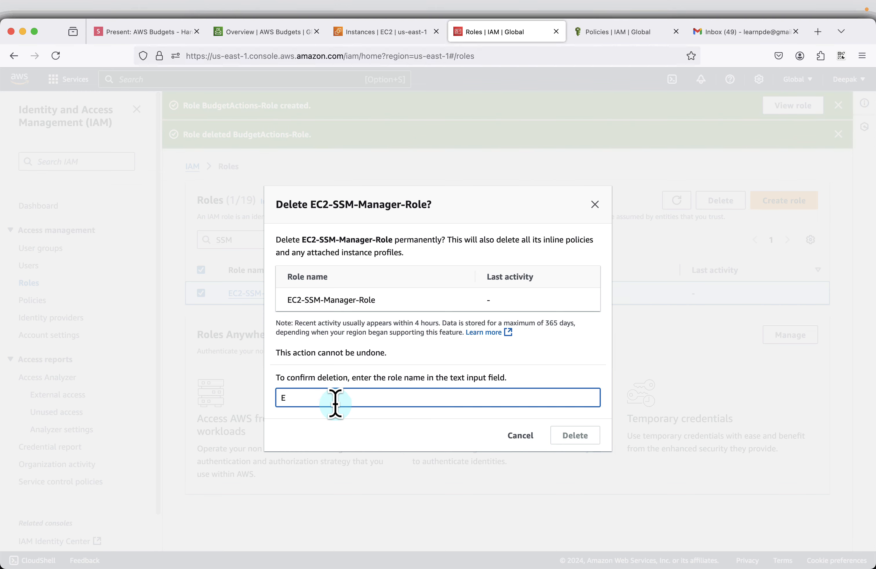
text(E)
text(C2-SSM-Manager-Role)
click(583, 439)
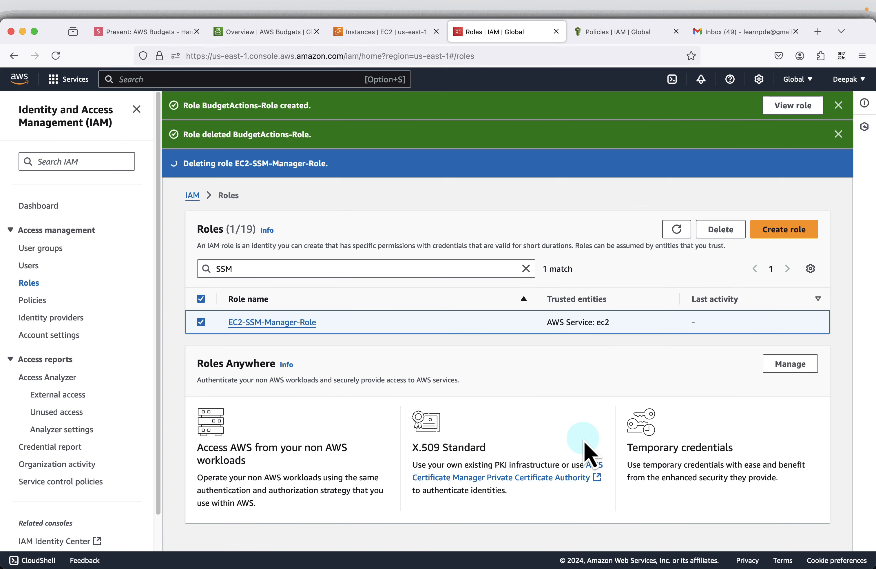
Step: Switch to the IAM policies list and search for Sytems-Manager-Inline-Policy, copying its name from the creation notice
click(618, 32)
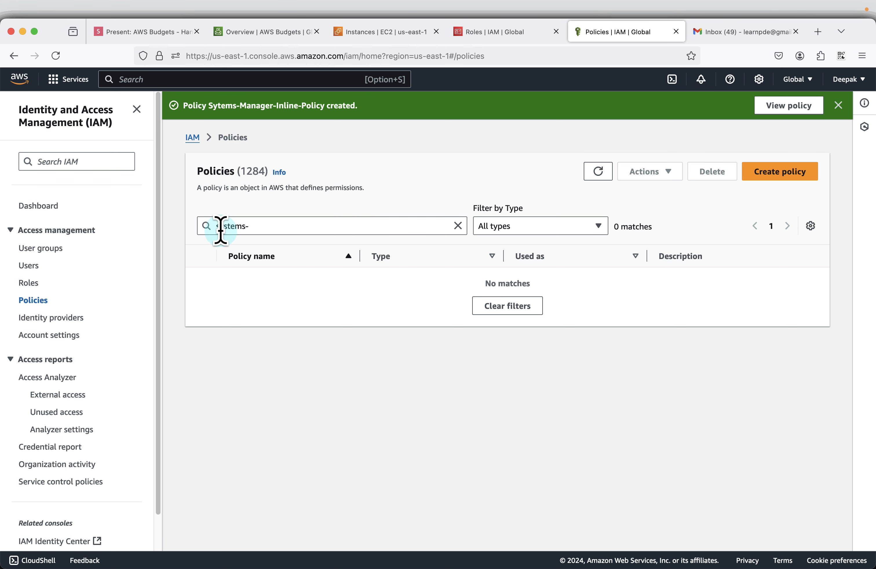
click(271, 228)
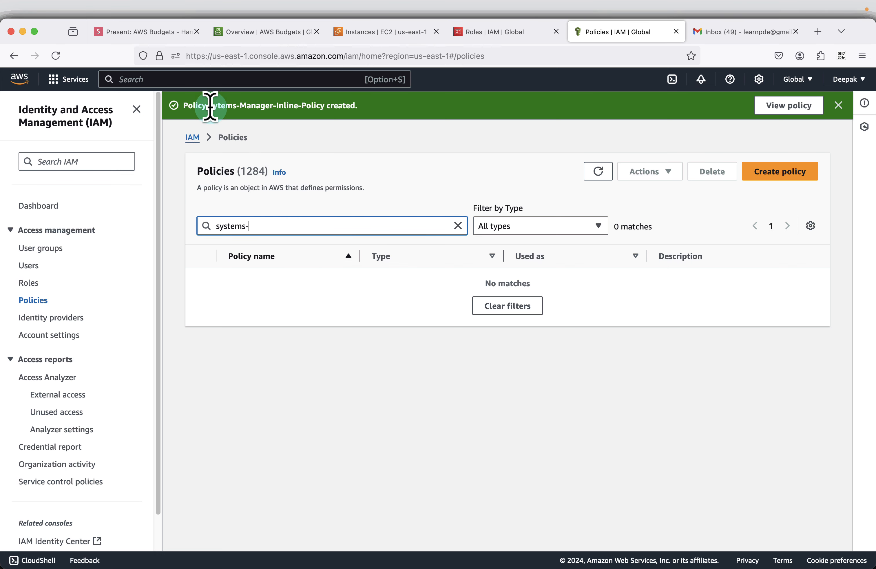
drag(209, 106, 325, 105)
key(super+c)
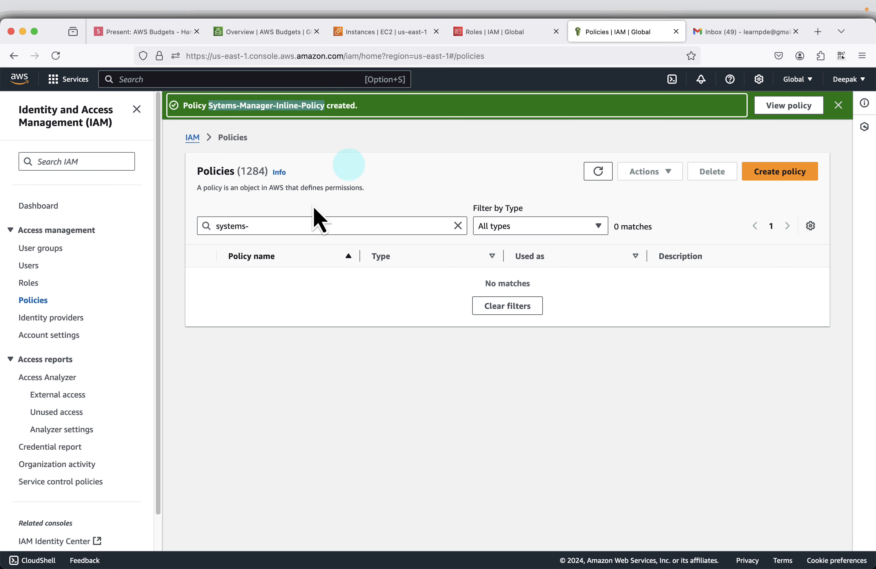
double_click(241, 226)
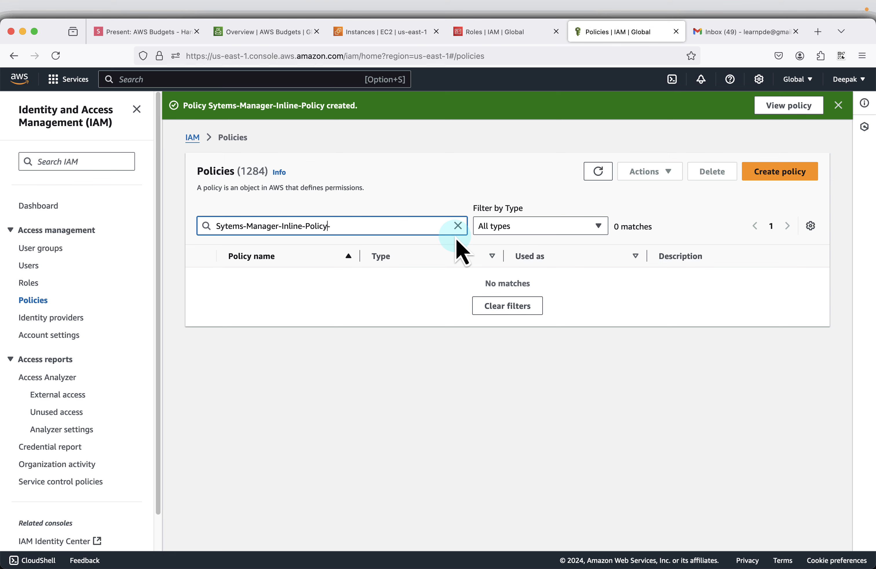
key(BackSpace)
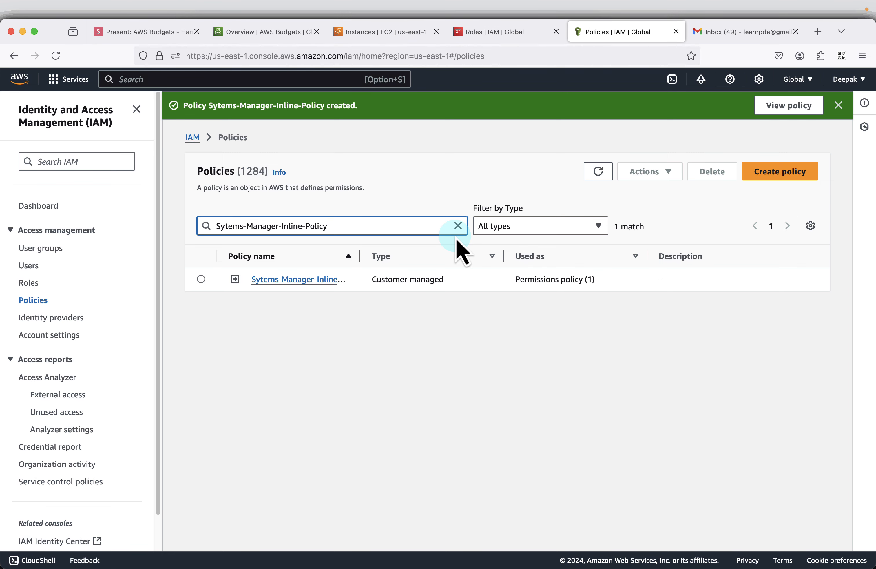
Step: Delete the Sytems-Manager-Inline-Policy found in the list, confirming with the policy name
click(201, 279)
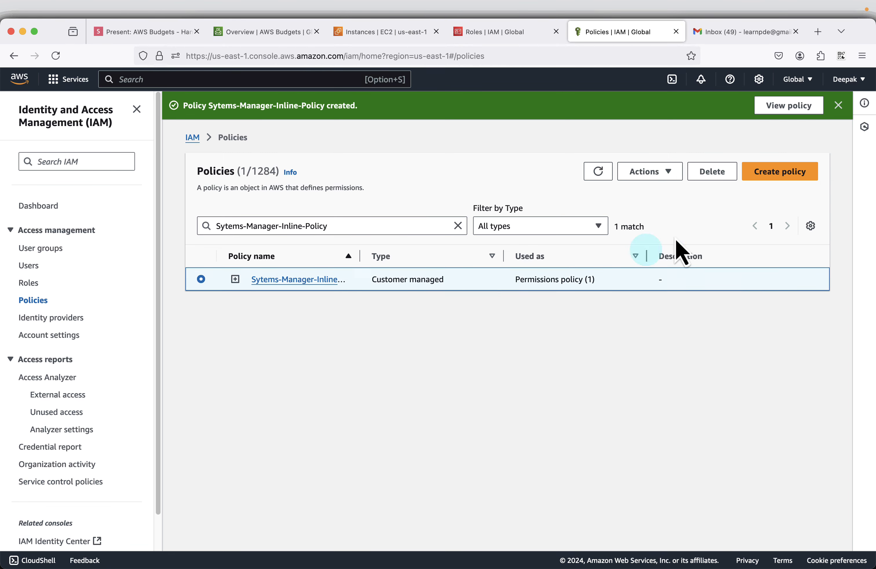
click(715, 174)
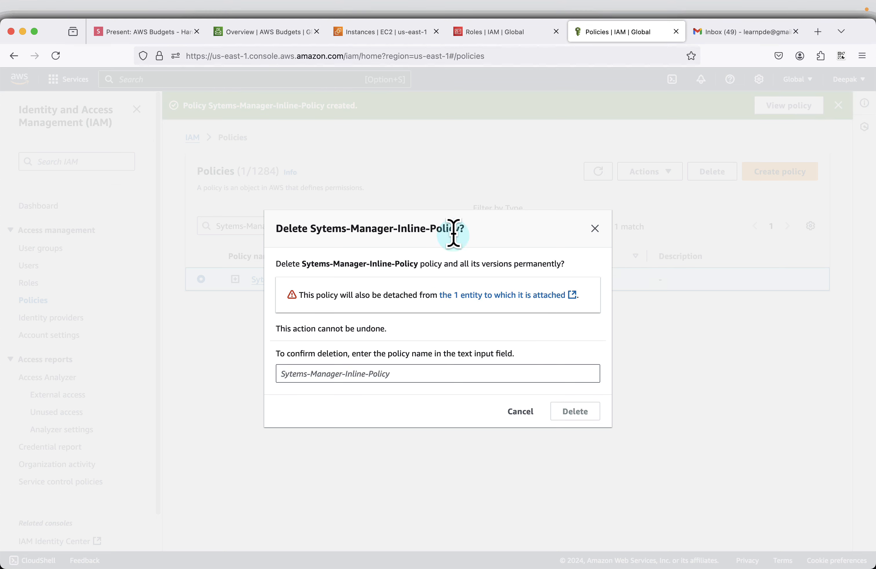
drag(459, 226, 319, 230)
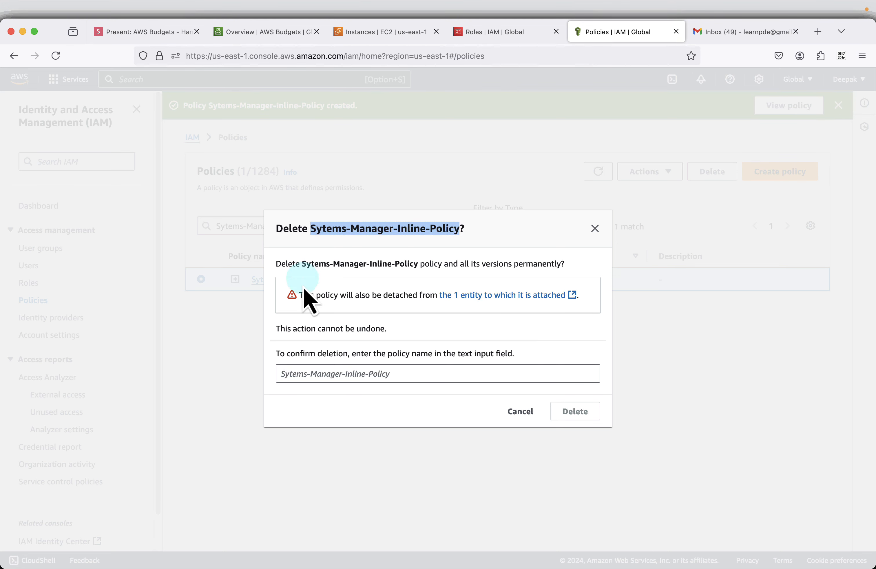
click(310, 371)
key(super+v)
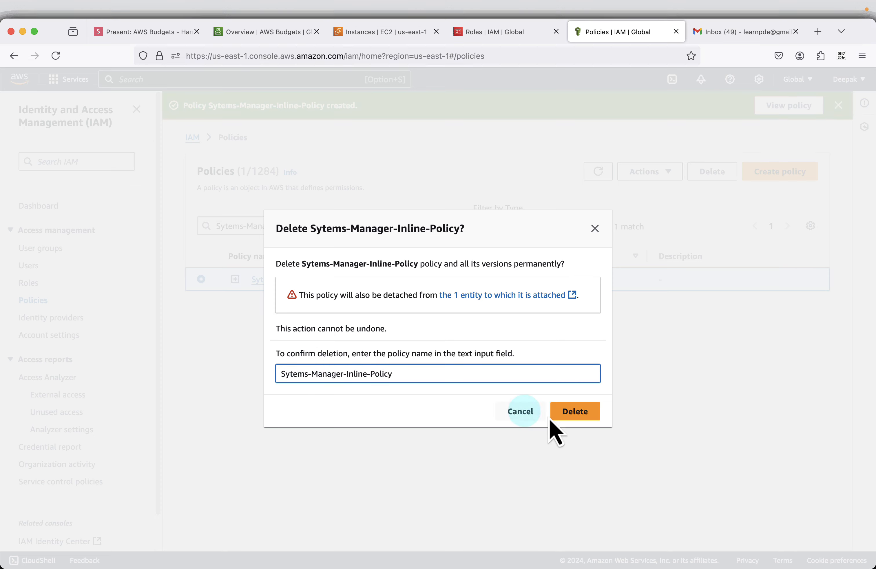
click(576, 411)
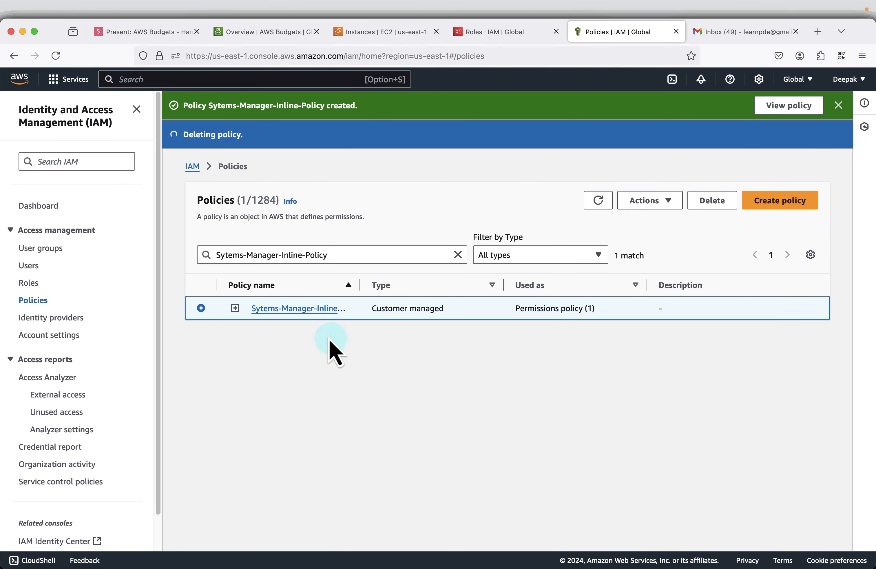
Step: Switch to the slides.com presentation and advance it to the closing Thanks for Watching slide
click(168, 33)
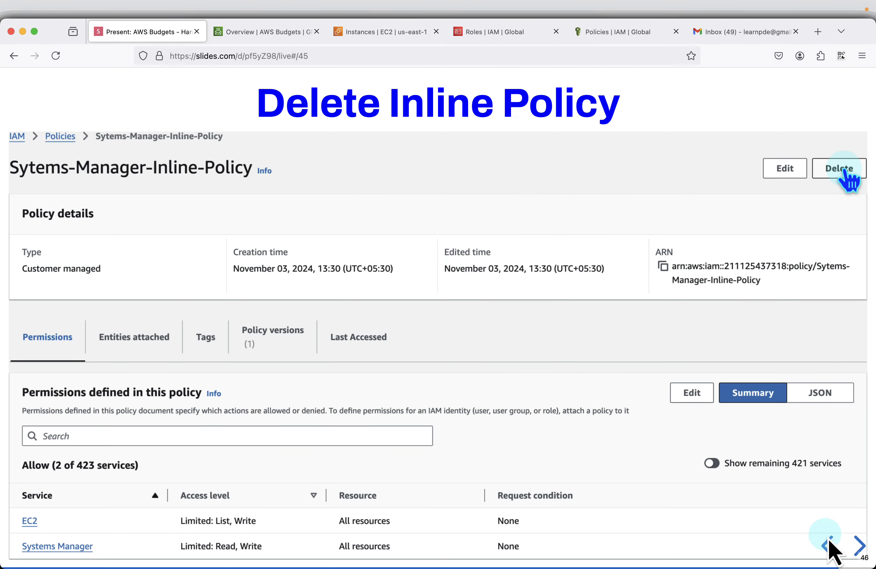
click(857, 546)
click(857, 545)
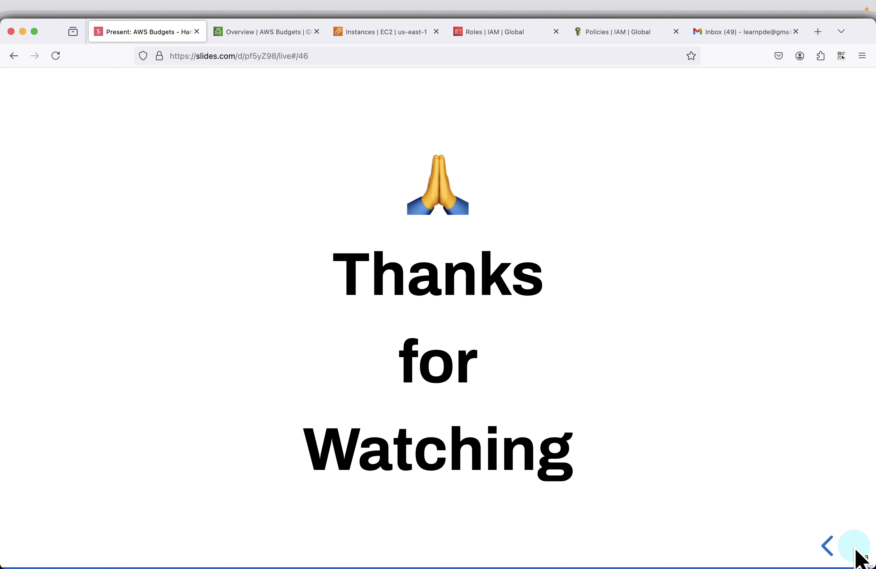